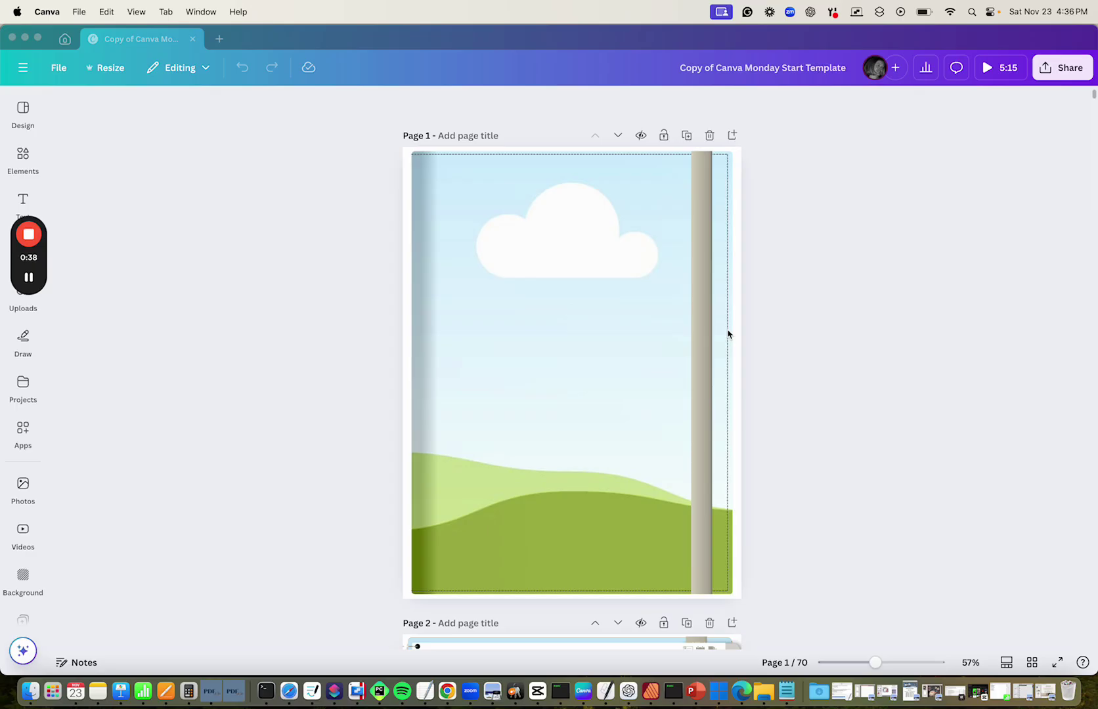
# Step: Bring the Canva window with the 'Copy of Canva Monday Start Template' planner to the front
pyautogui.click(196, 337)
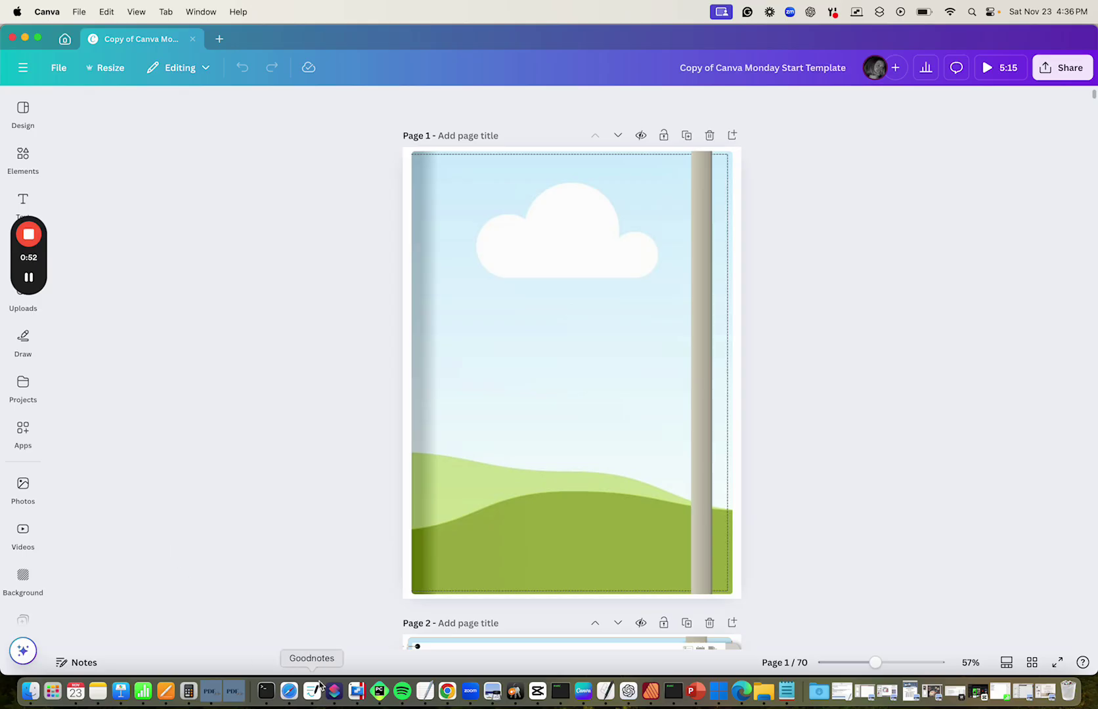
# Step: Create a new custom-size blank design of 933 × 1247 px, dismissing the templates list
pyautogui.click(65, 73)
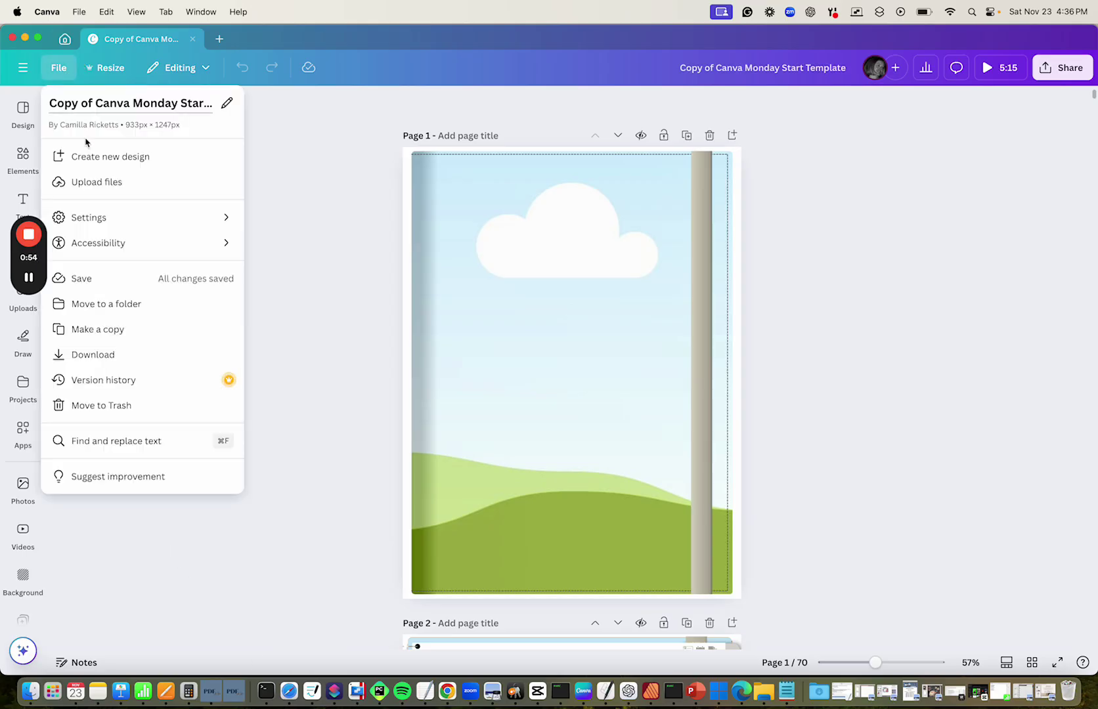
pyautogui.click(107, 163)
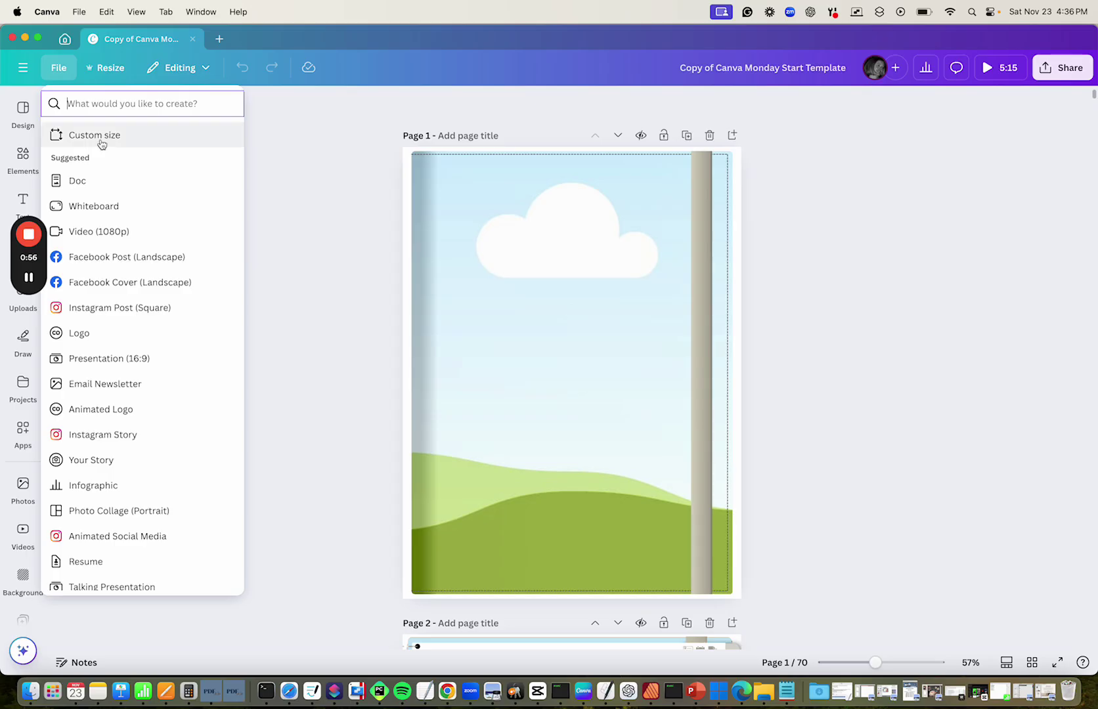
pyautogui.click(101, 136)
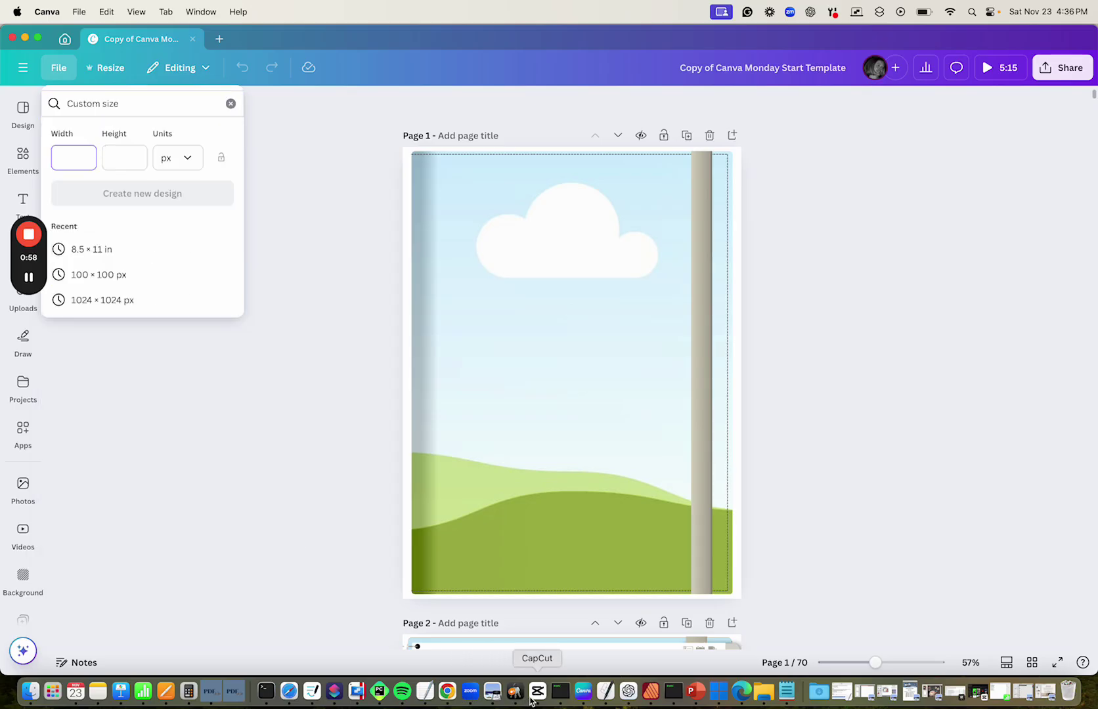
pyautogui.click(426, 695)
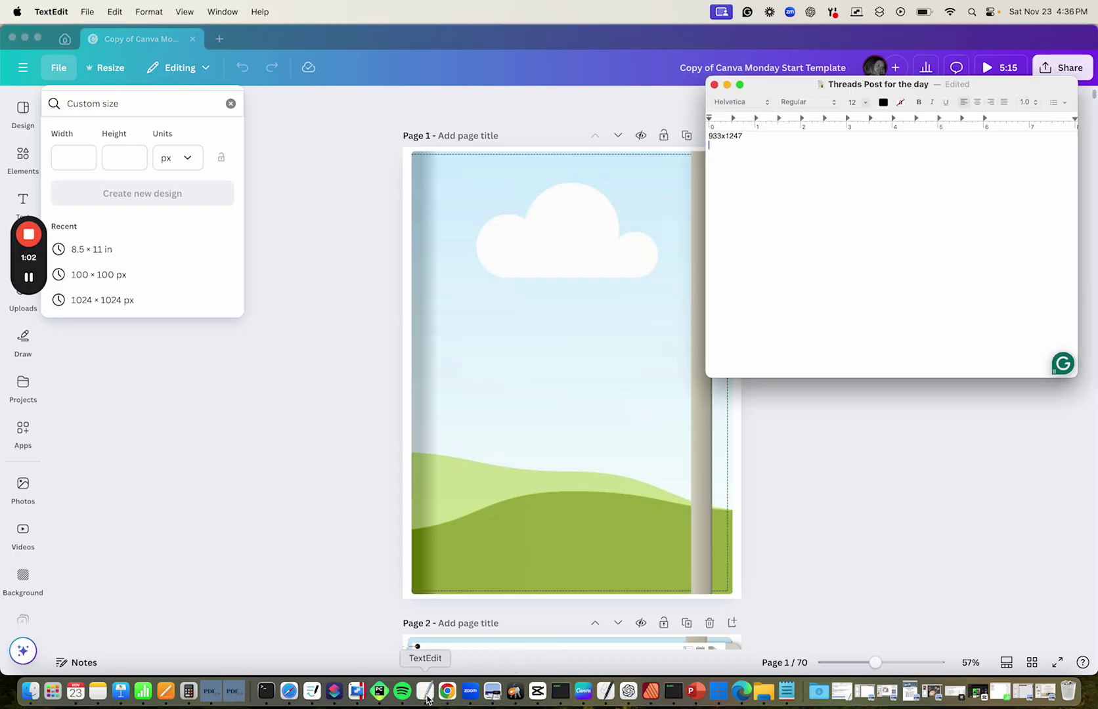
pyautogui.click(75, 159)
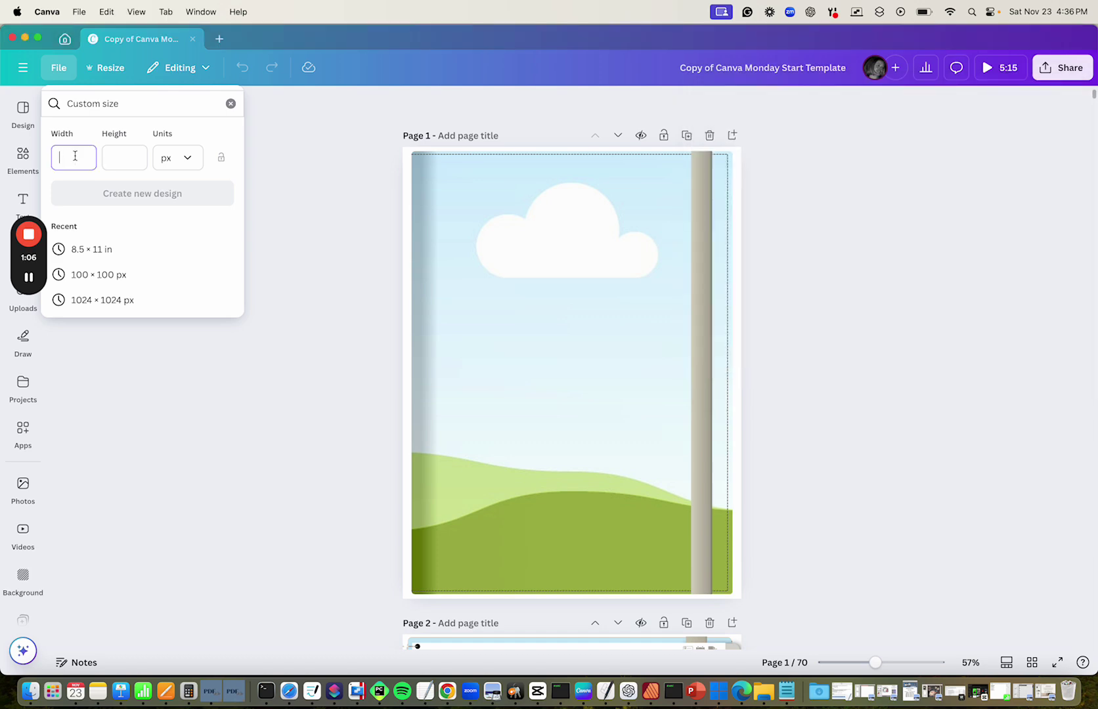
pyautogui.write('933')
pyautogui.click(124, 157)
pyautogui.write('1247')
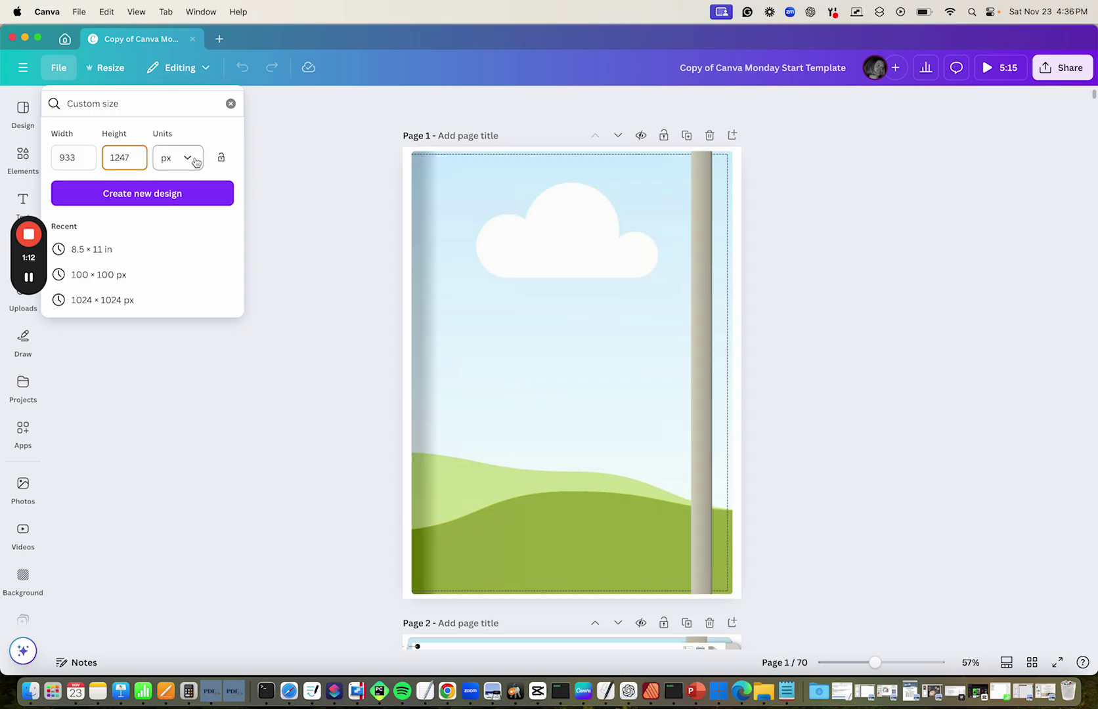
pyautogui.click(146, 195)
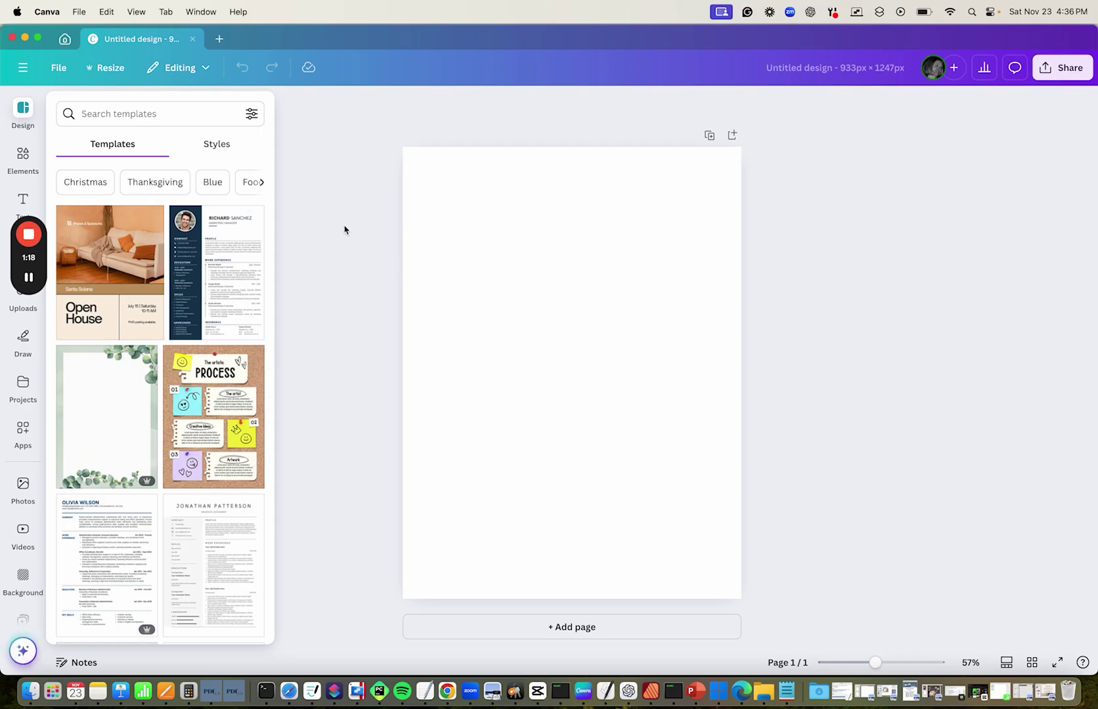
pyautogui.click(469, 227)
# Step: Rename the new blank design to 'Daily'
pyautogui.click(299, 140)
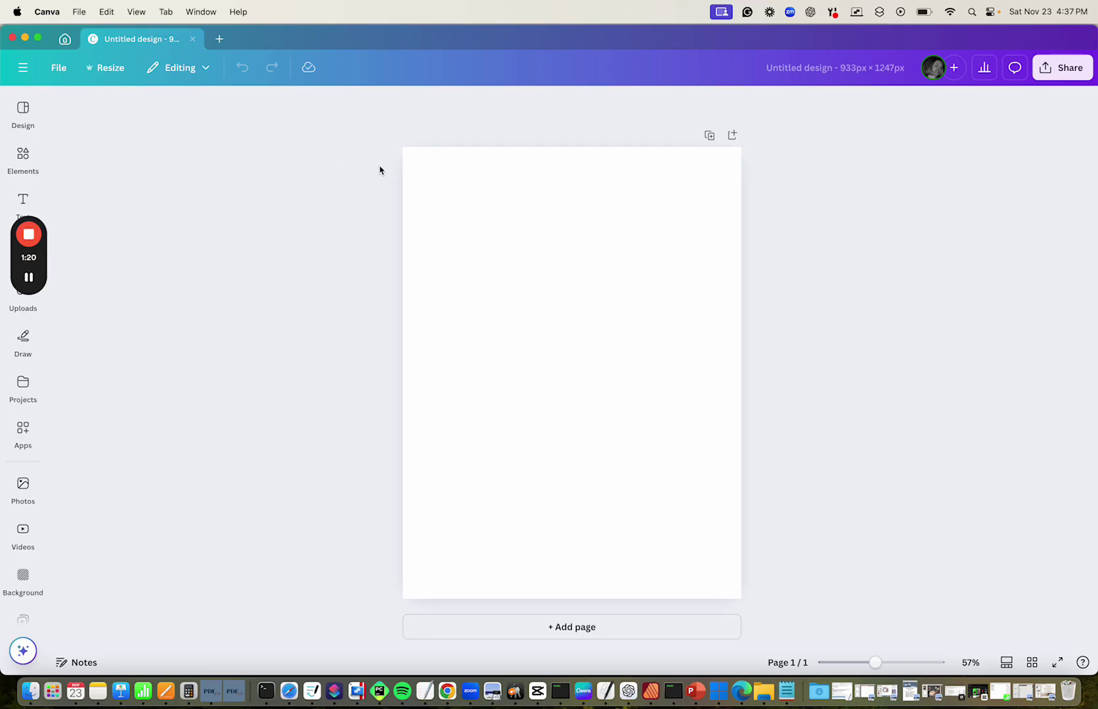
pyautogui.click(438, 171)
pyautogui.click(800, 77)
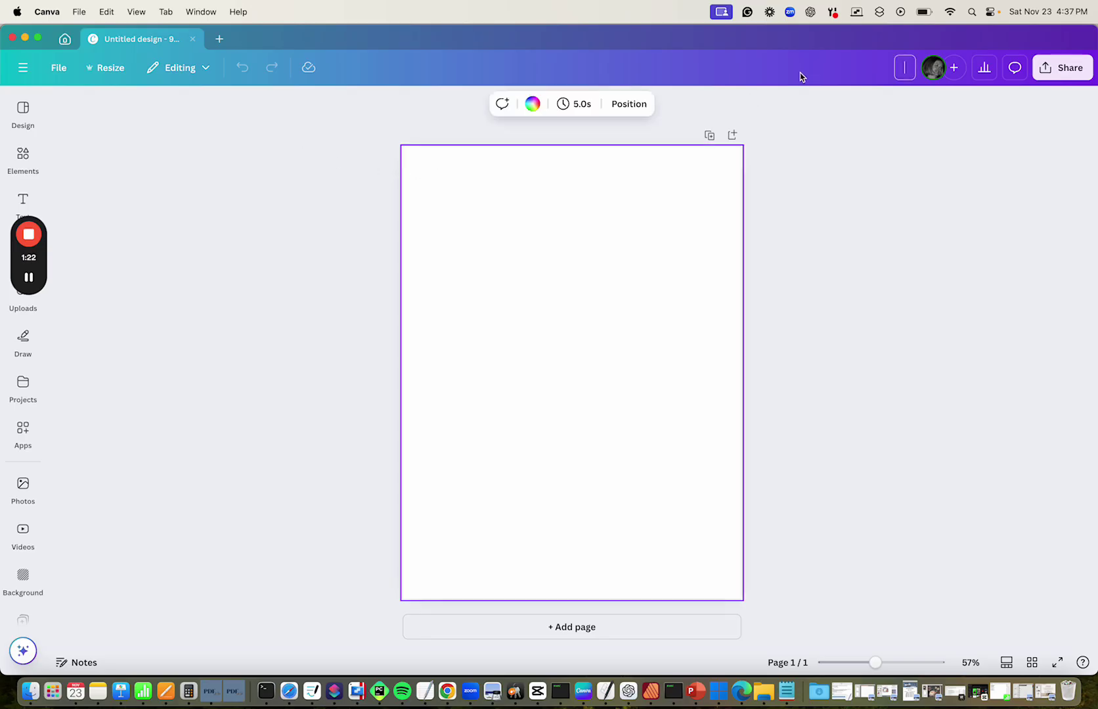
pyautogui.write('Daily')
pyautogui.click(856, 196)
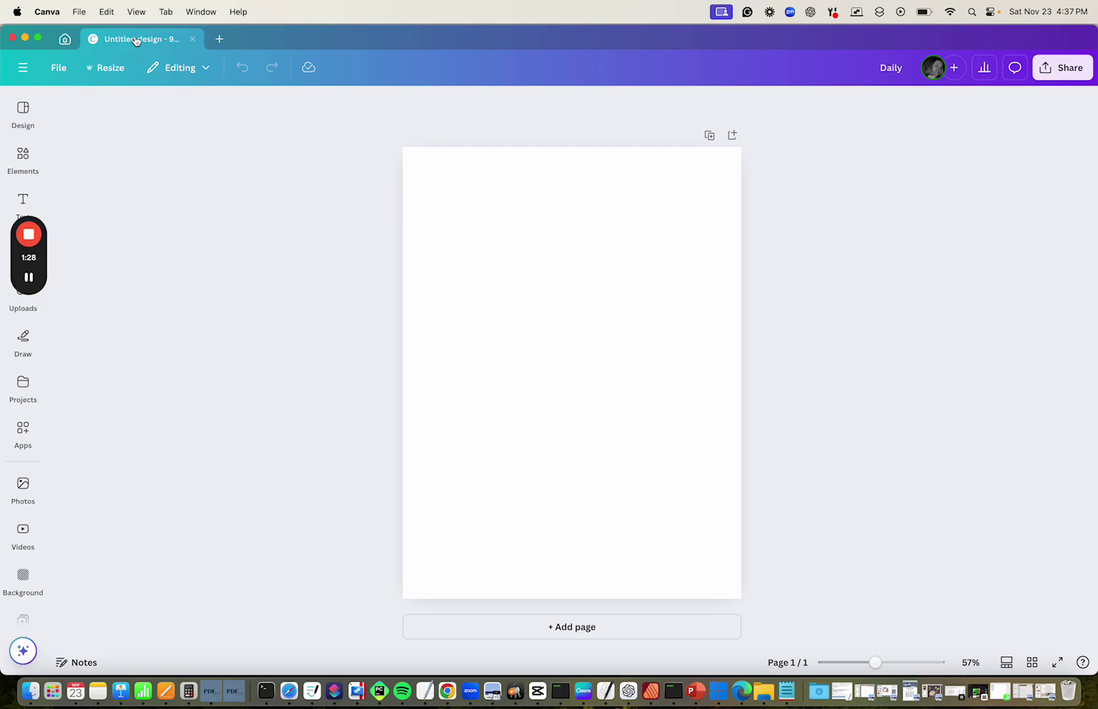
# Step: Open the planner template from Home in a new tab, placed left of the Daily tab
pyautogui.click(64, 40)
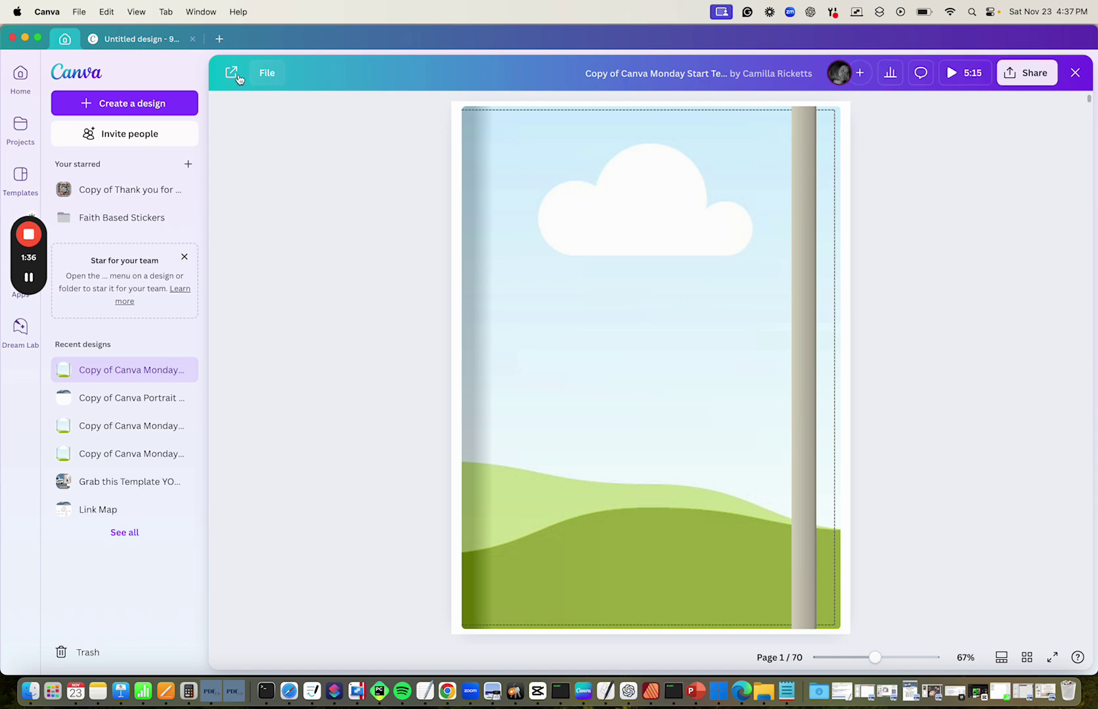
pyautogui.click(231, 74)
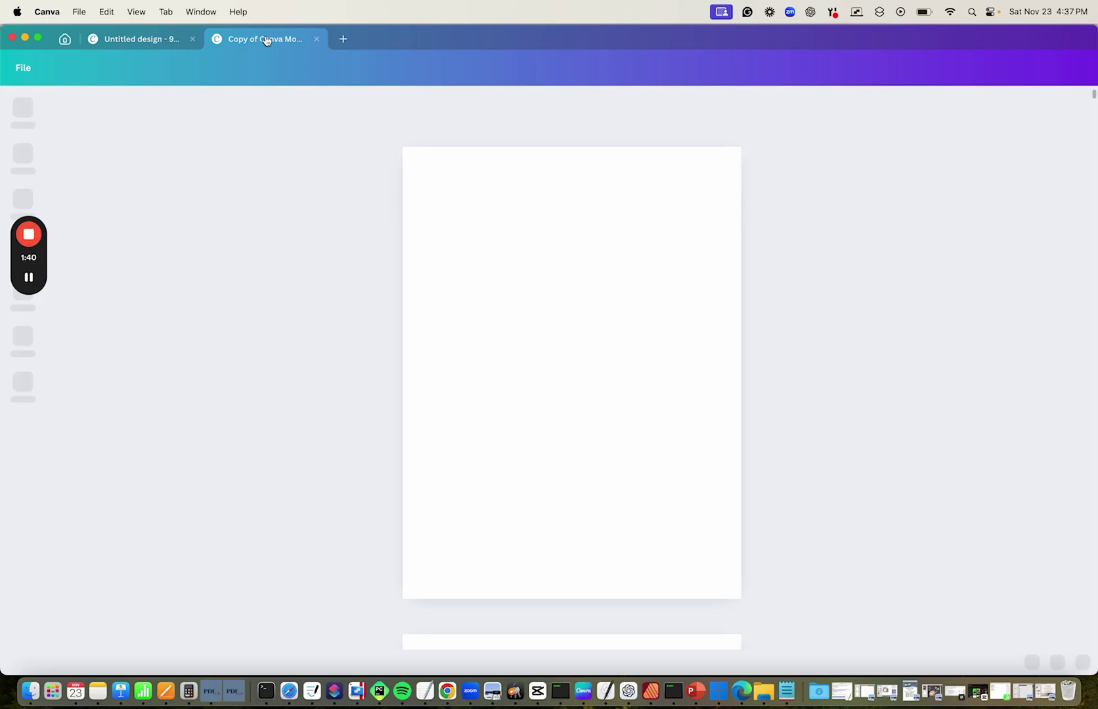
pyautogui.moveTo(266, 41); pyautogui.dragTo(132, 36)
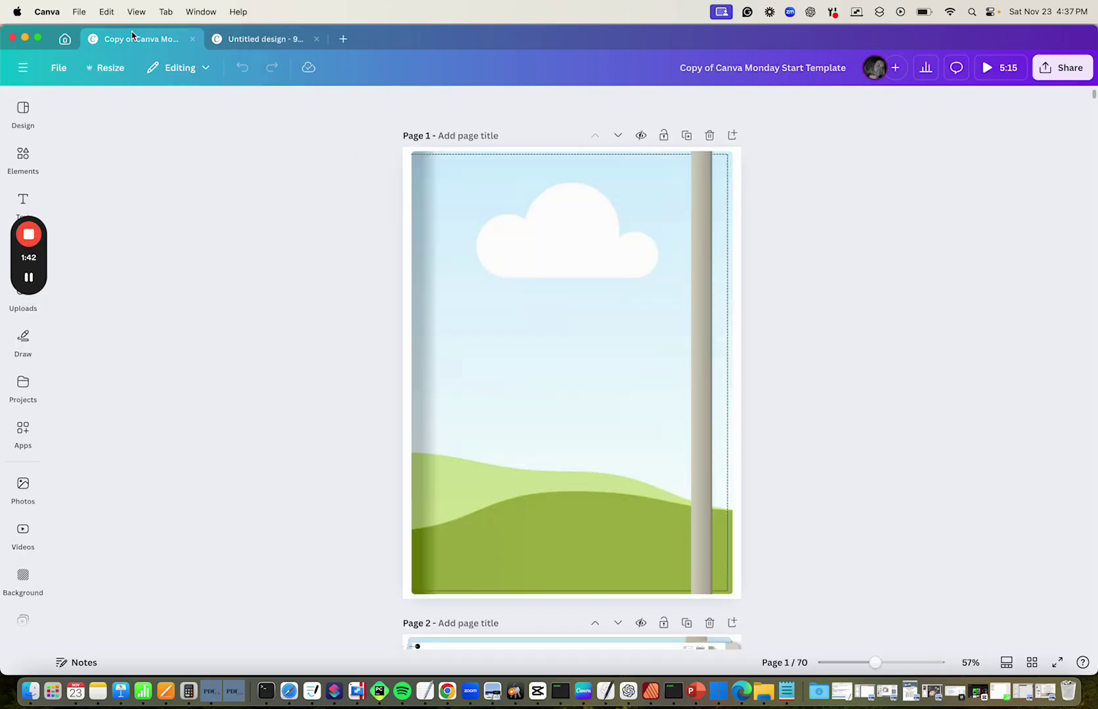
pyautogui.click(271, 40)
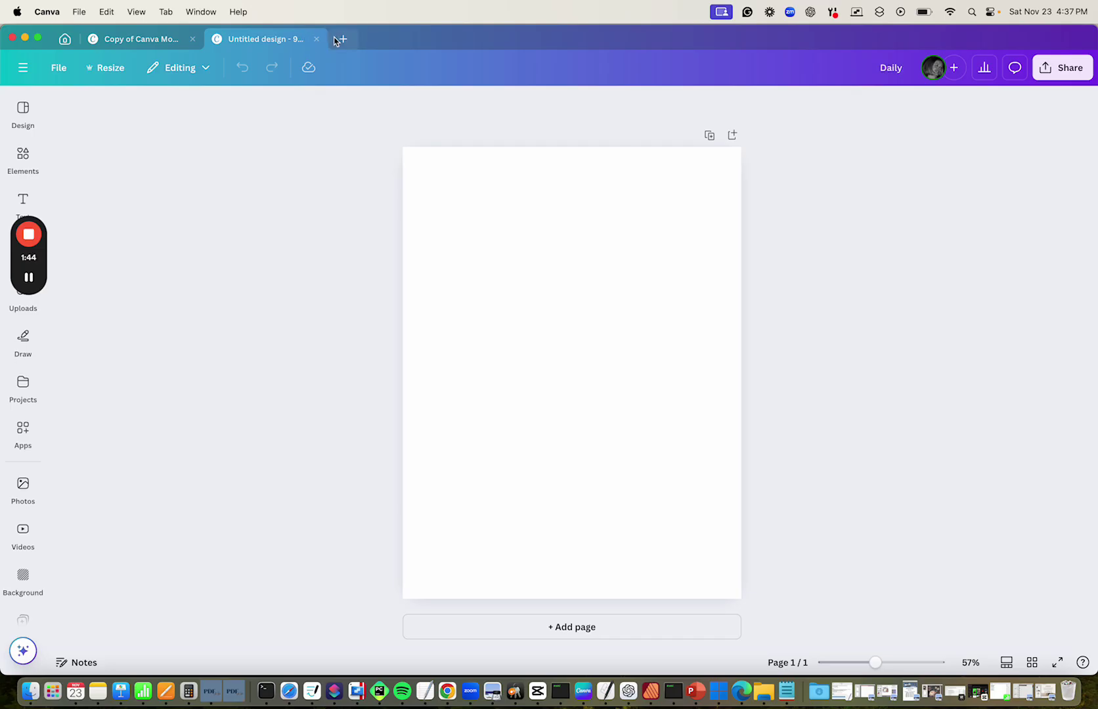
# Step: Make a copy of the Daily design and name it 'Notes'
pyautogui.click(66, 70)
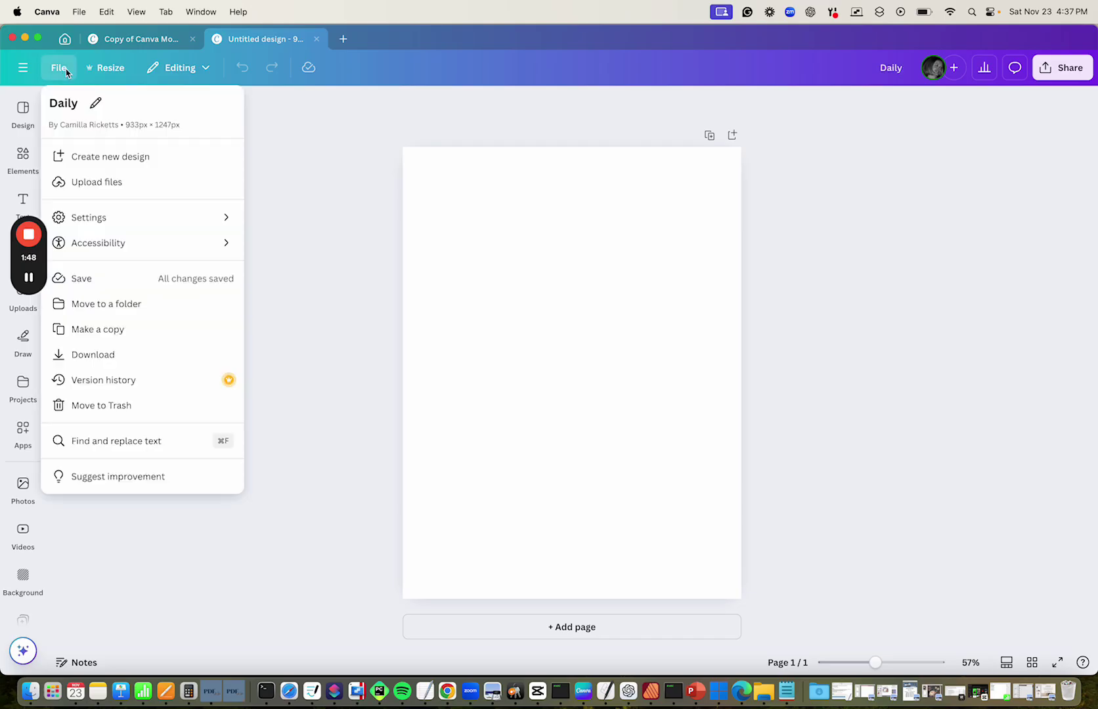
pyautogui.click(105, 331)
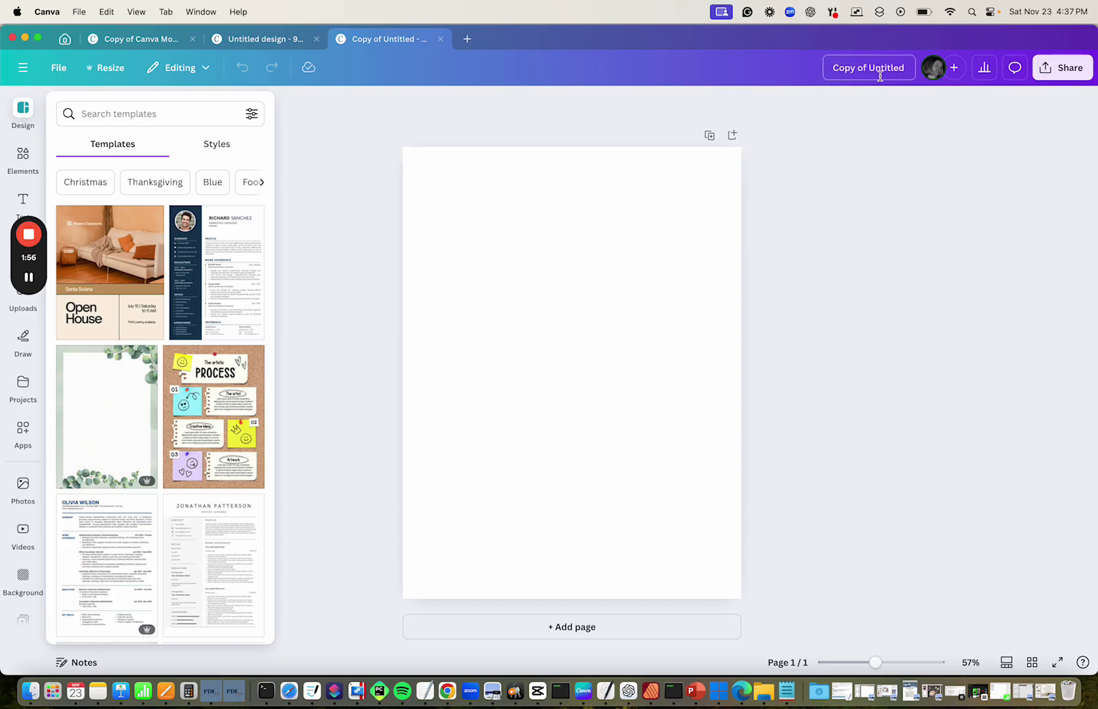
pyautogui.click(890, 69)
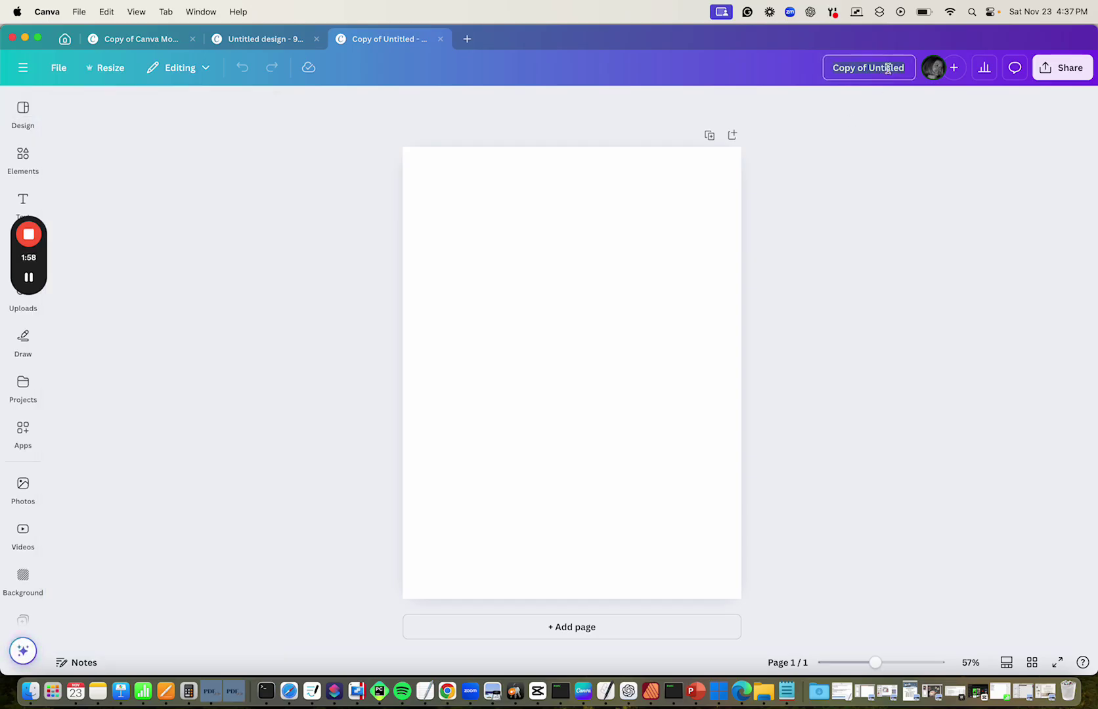
pyautogui.write('Notes')
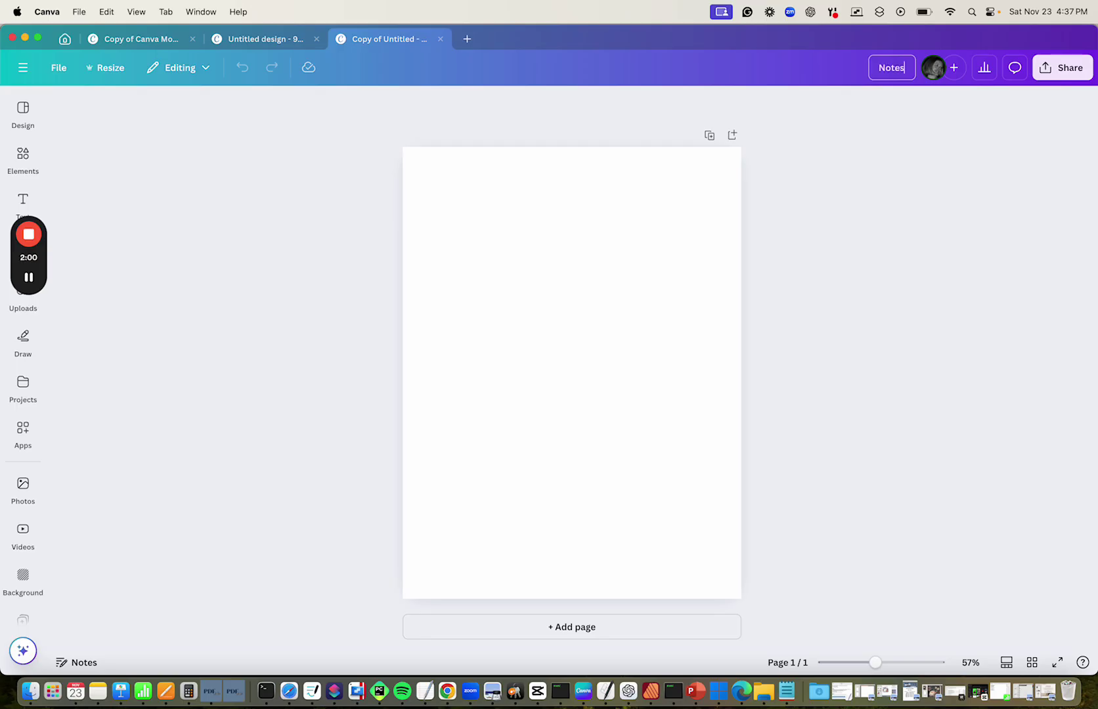
pyautogui.press('Return')
# Step: Make another copy and name it 'Back Cover'
pyautogui.click(66, 76)
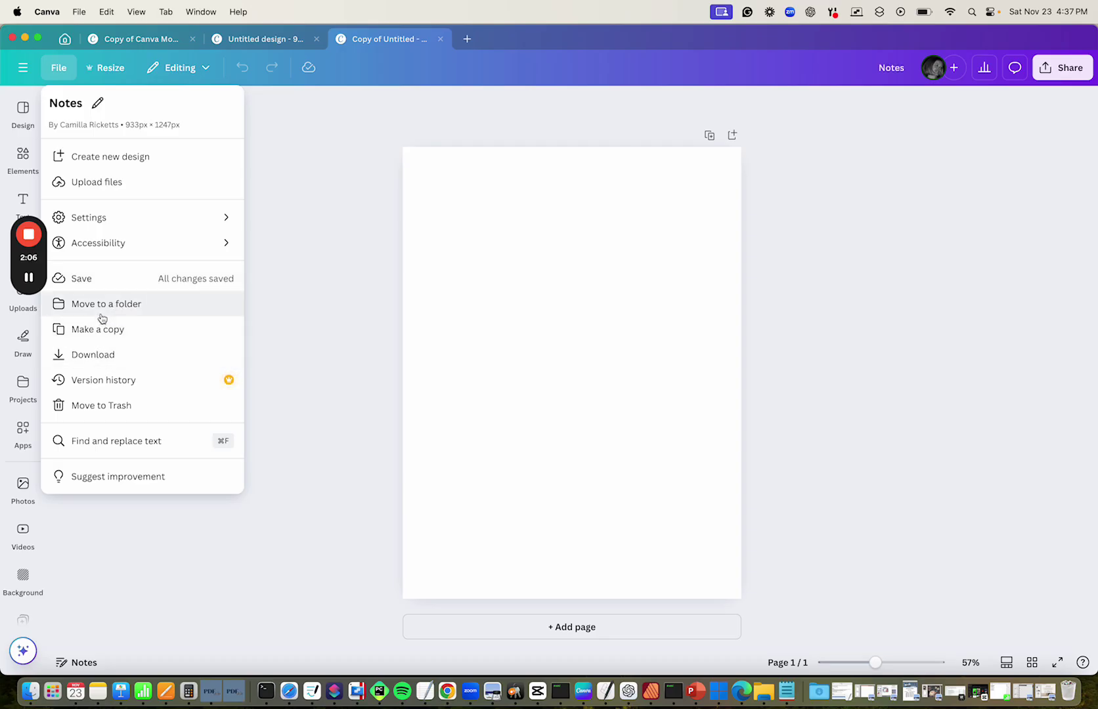
pyautogui.click(110, 331)
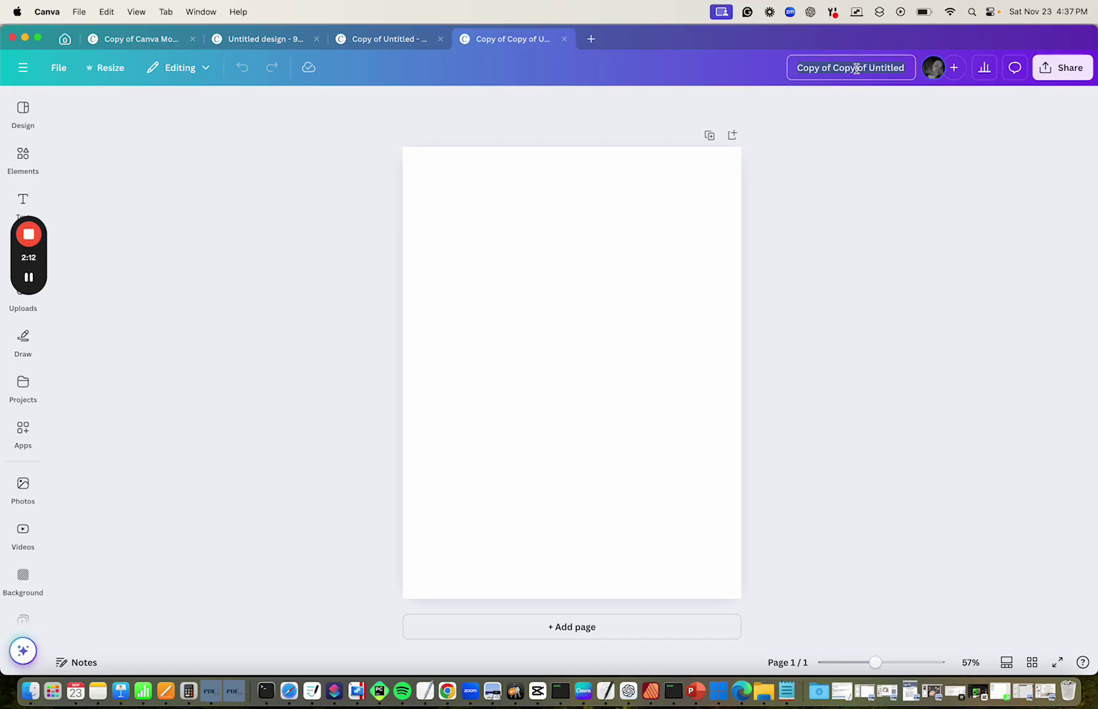
pyautogui.write('Back Cover')
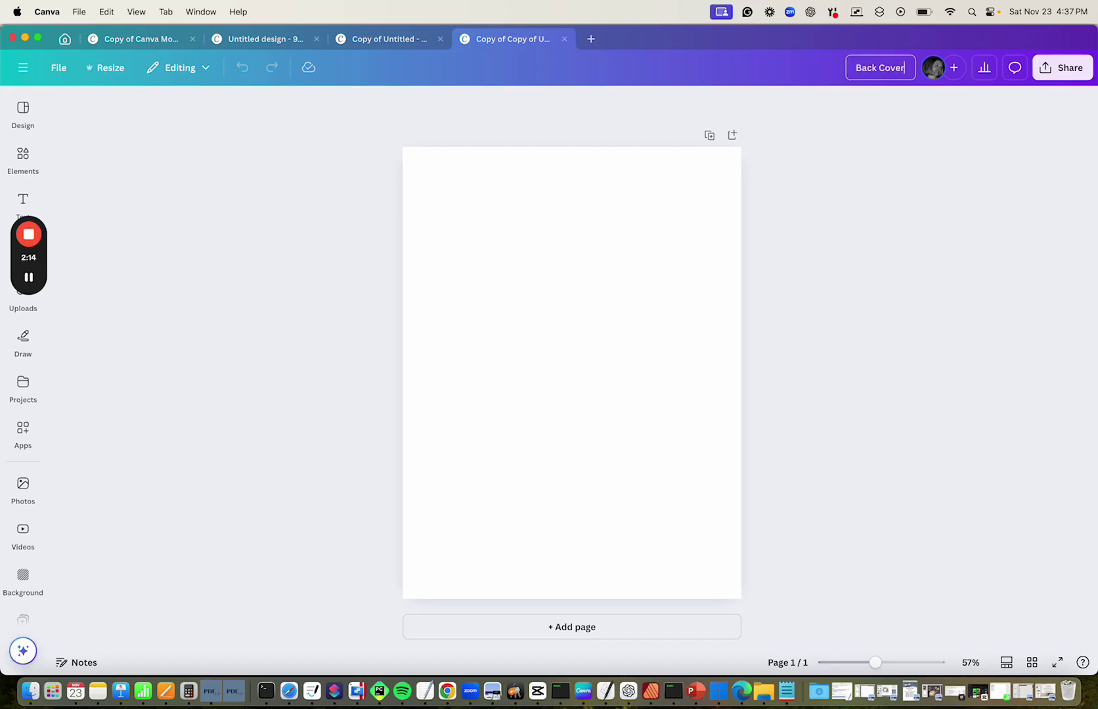
pyautogui.press('Return')
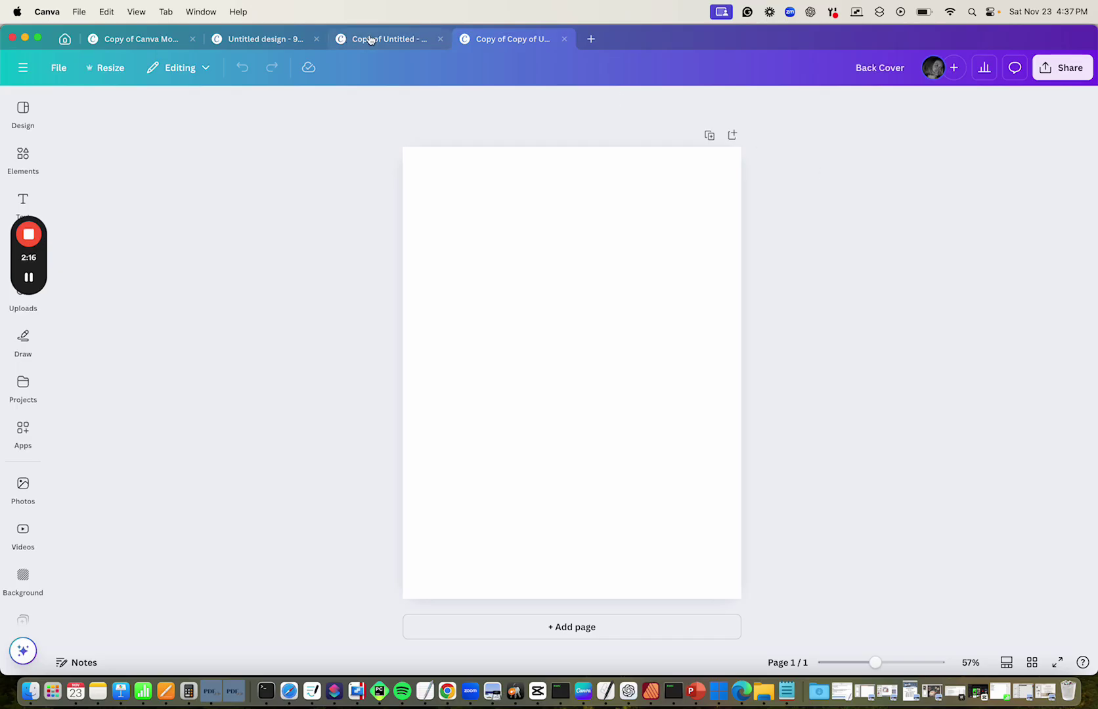
# Step: Save the Daily and Notes designs
pyautogui.click(243, 44)
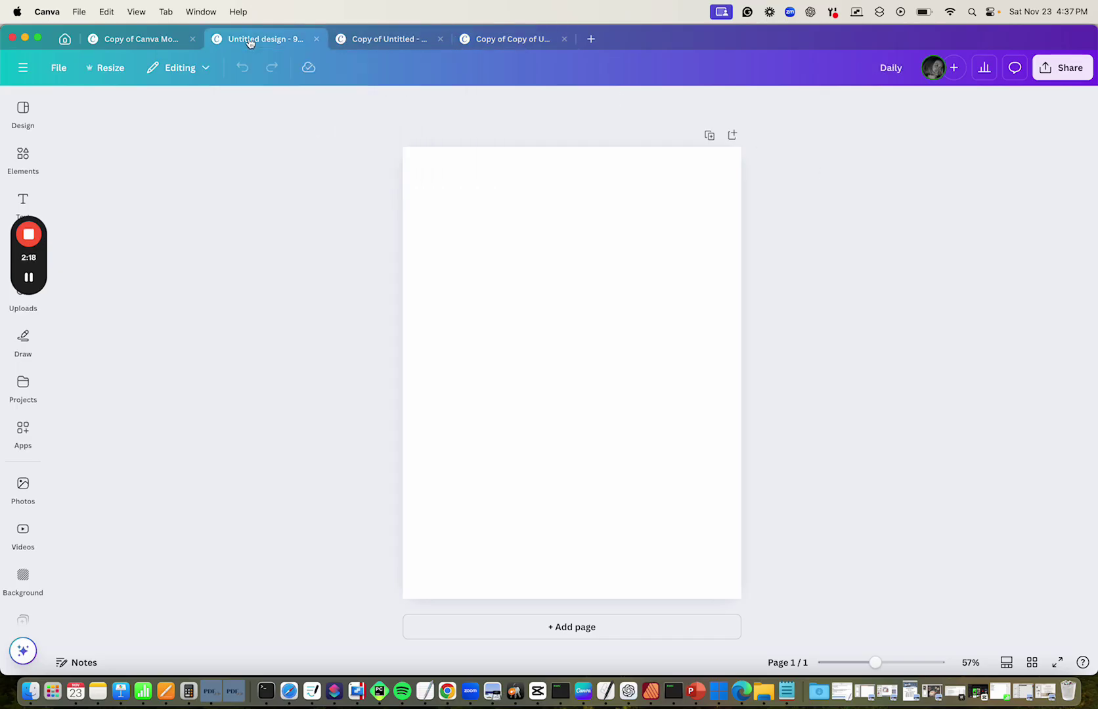
pyautogui.click(58, 68)
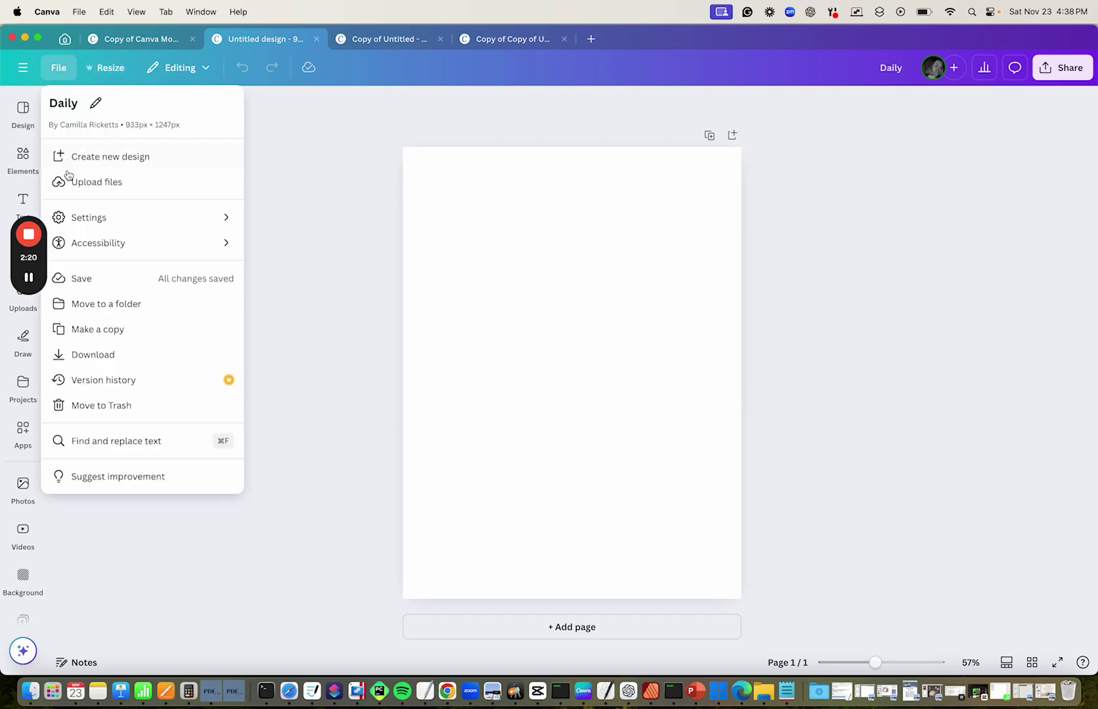
pyautogui.click(76, 278)
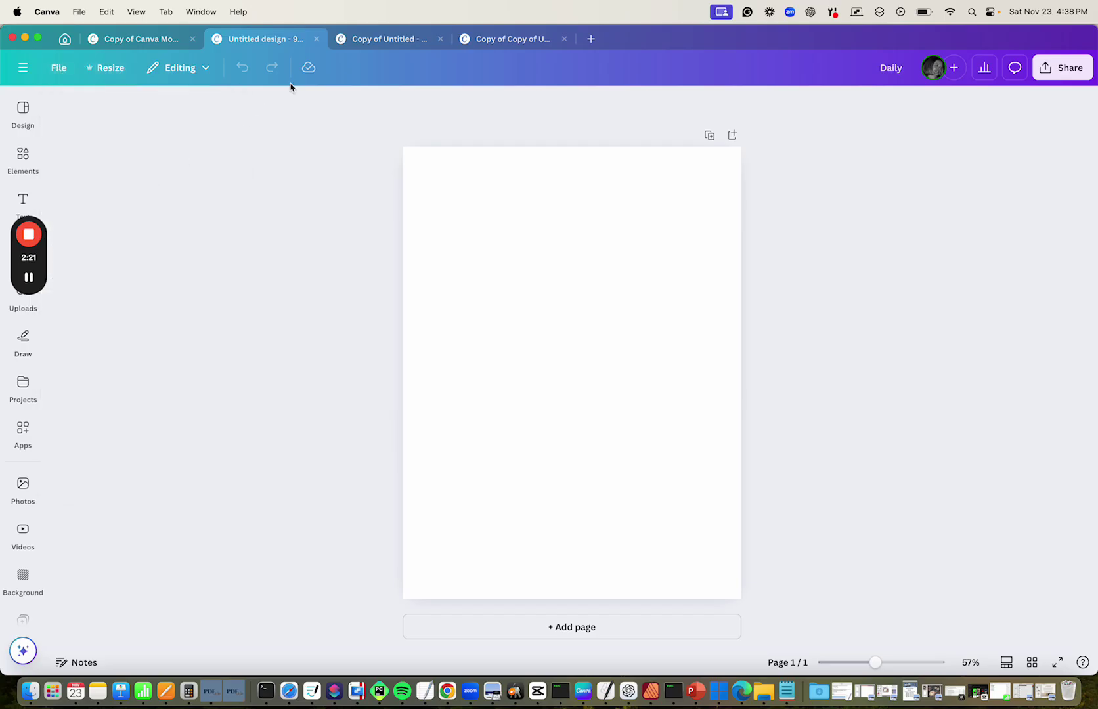
pyautogui.click(394, 41)
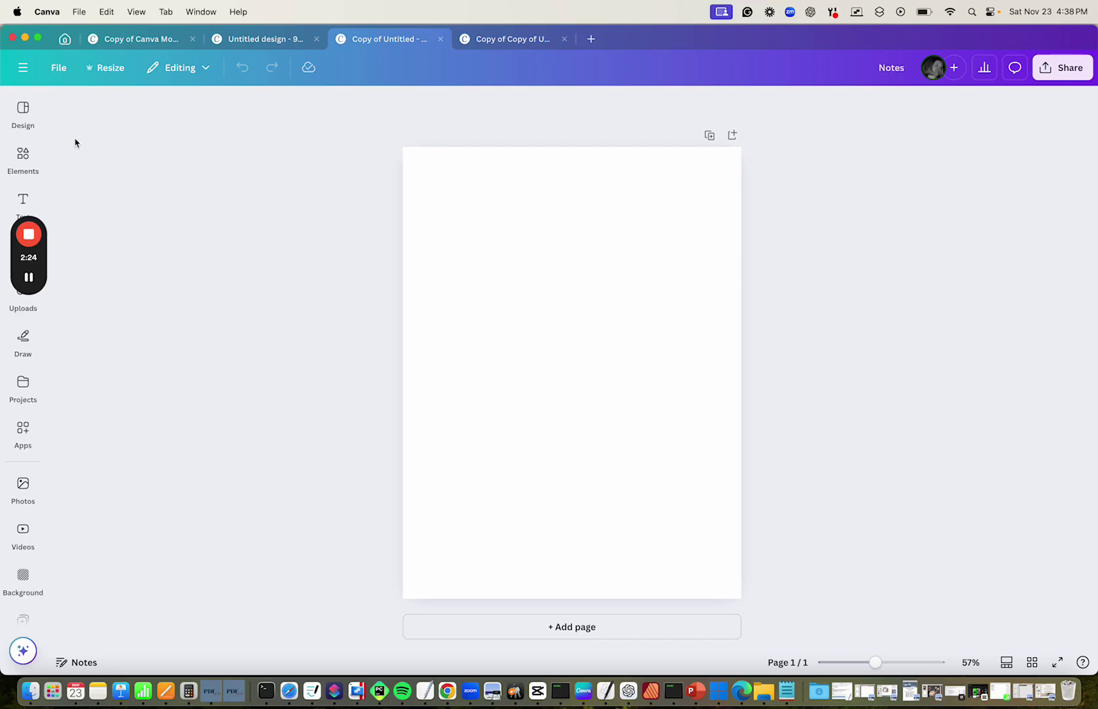
pyautogui.click(59, 67)
pyautogui.click(76, 279)
# Step: Save the Back Cover design, then show the planner's pages in grid view
pyautogui.click(522, 41)
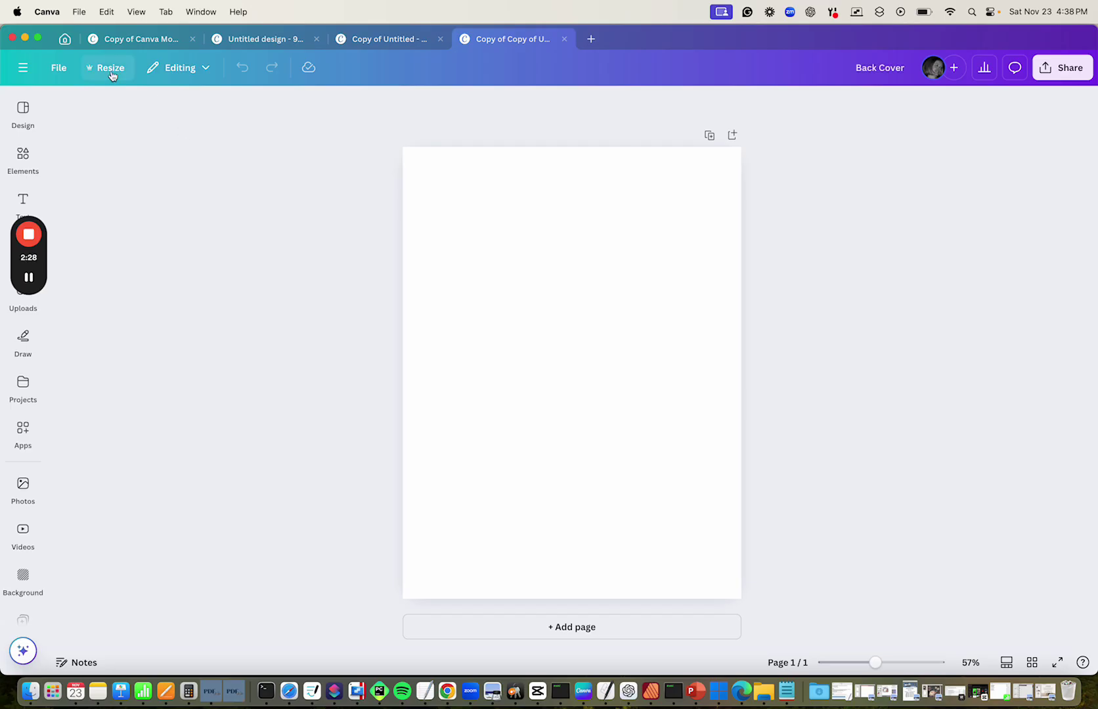
pyautogui.click(66, 71)
pyautogui.click(76, 278)
pyautogui.click(148, 40)
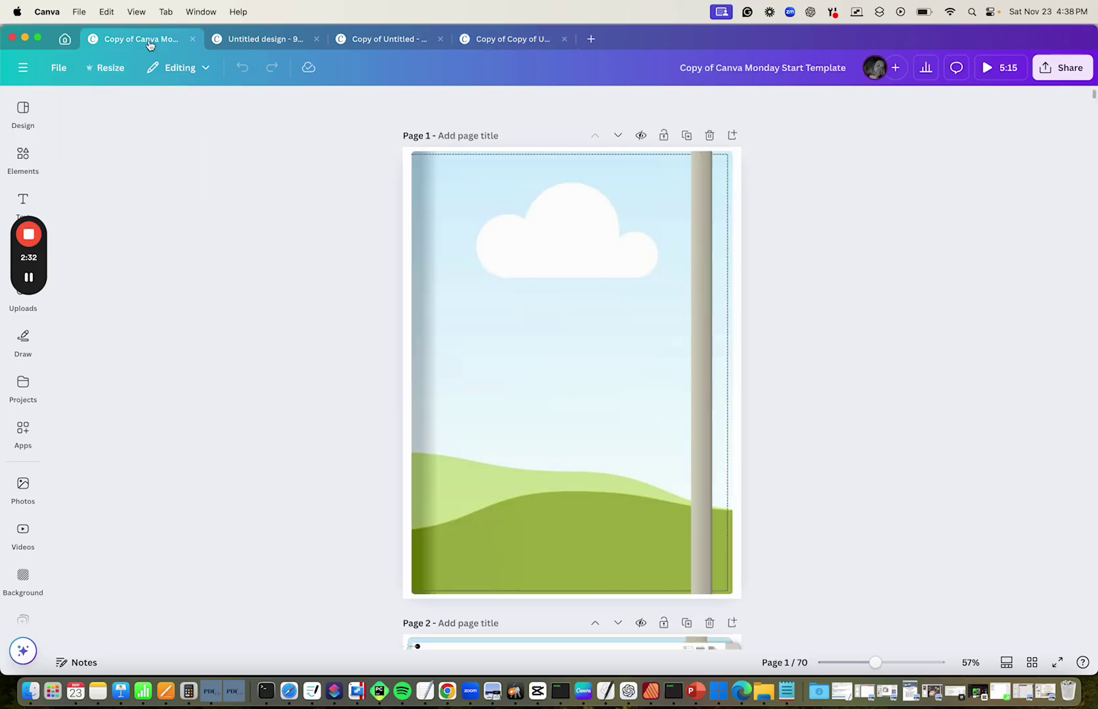
pyautogui.click(1032, 663)
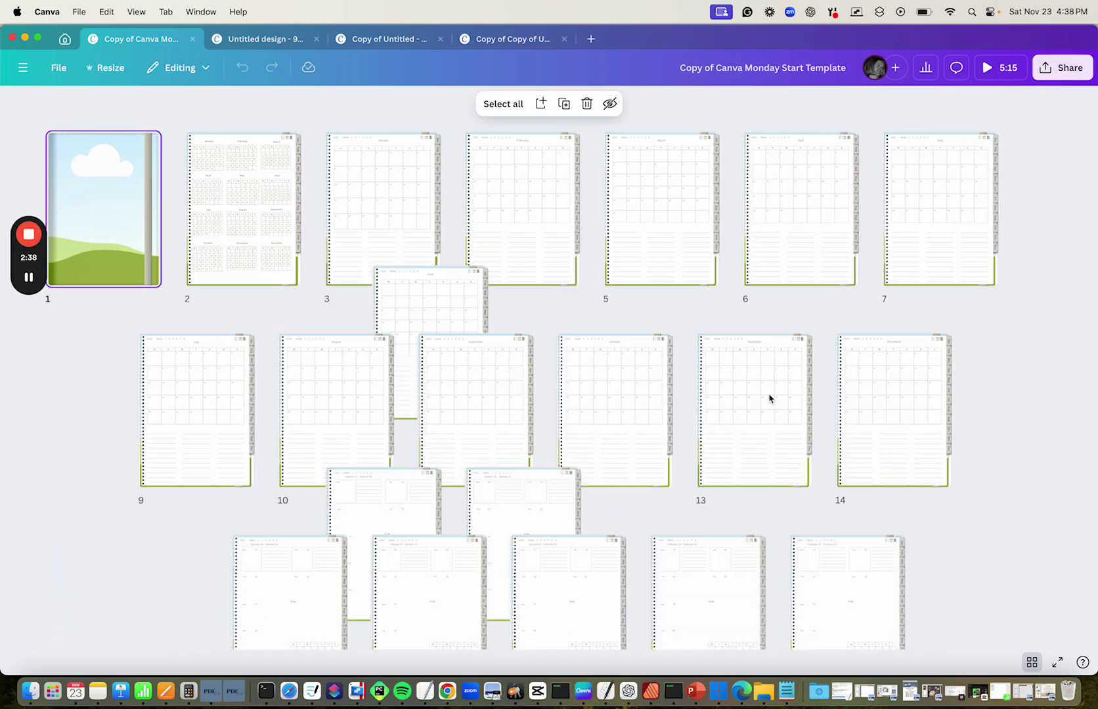
# Step: Open page 70 of the planner and select all of its cover art
pyautogui.scroll(-10, 734, 402)
pyautogui.scroll(-5, 734, 403)
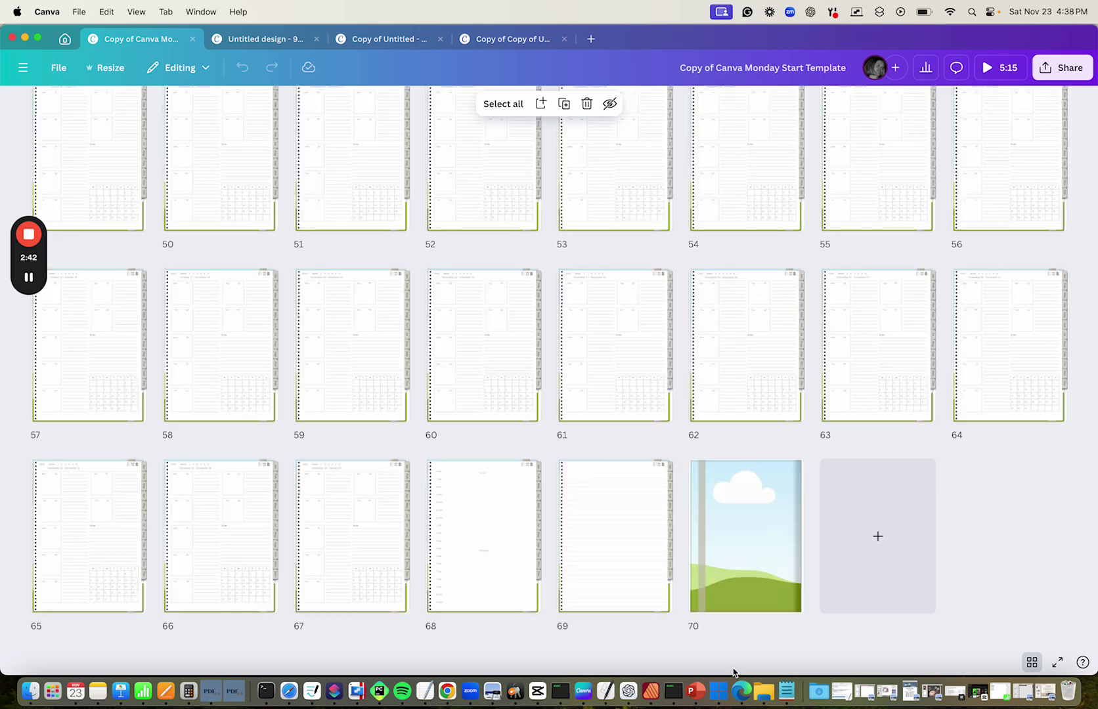
pyautogui.doubleClick(735, 548)
pyautogui.click(231, 193)
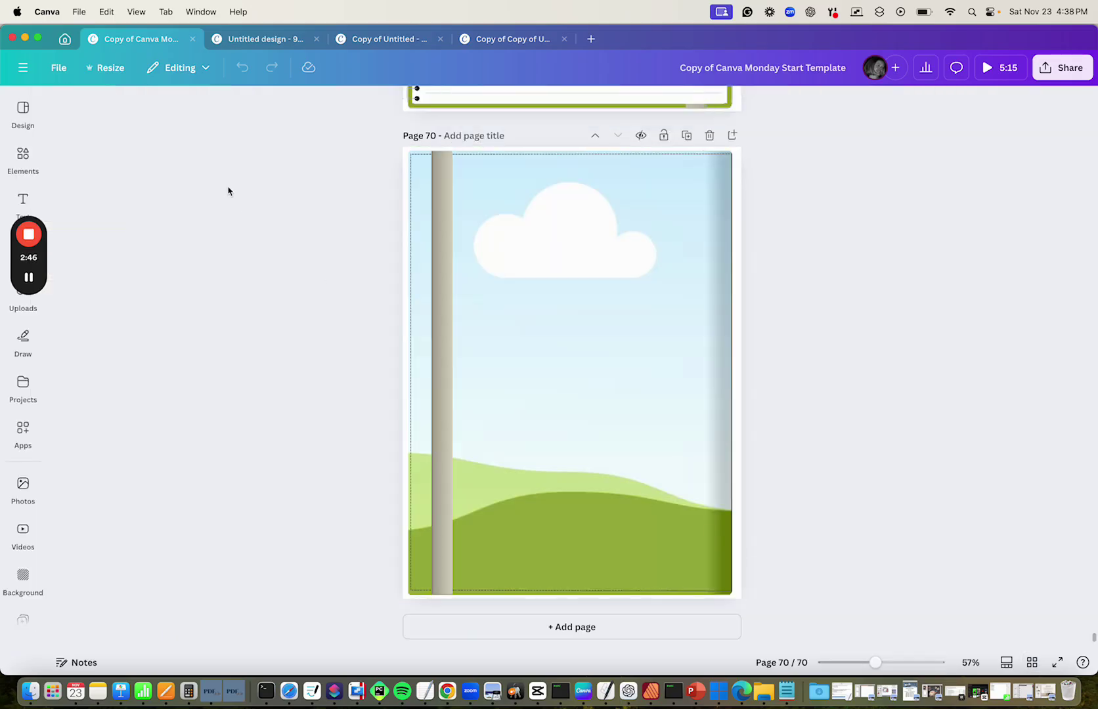
pyautogui.moveTo(263, 142); pyautogui.dragTo(832, 617)
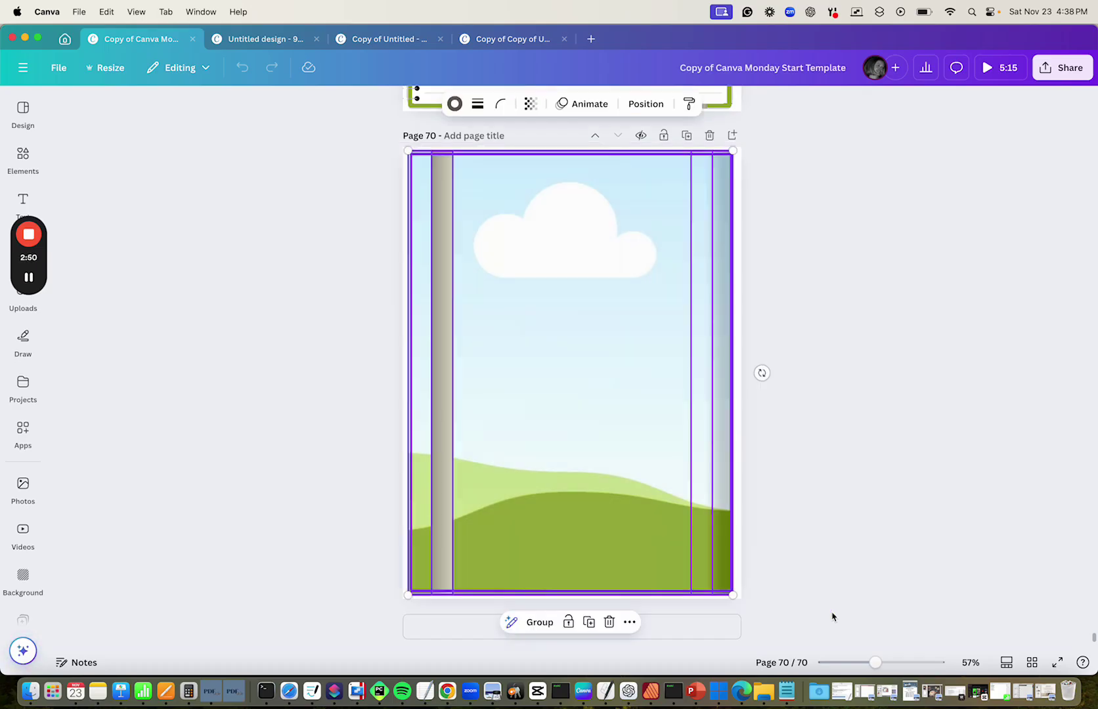
# Step: Paste the cover art onto the Back Cover page and save the design
pyautogui.click(510, 41)
pyautogui.click(489, 234)
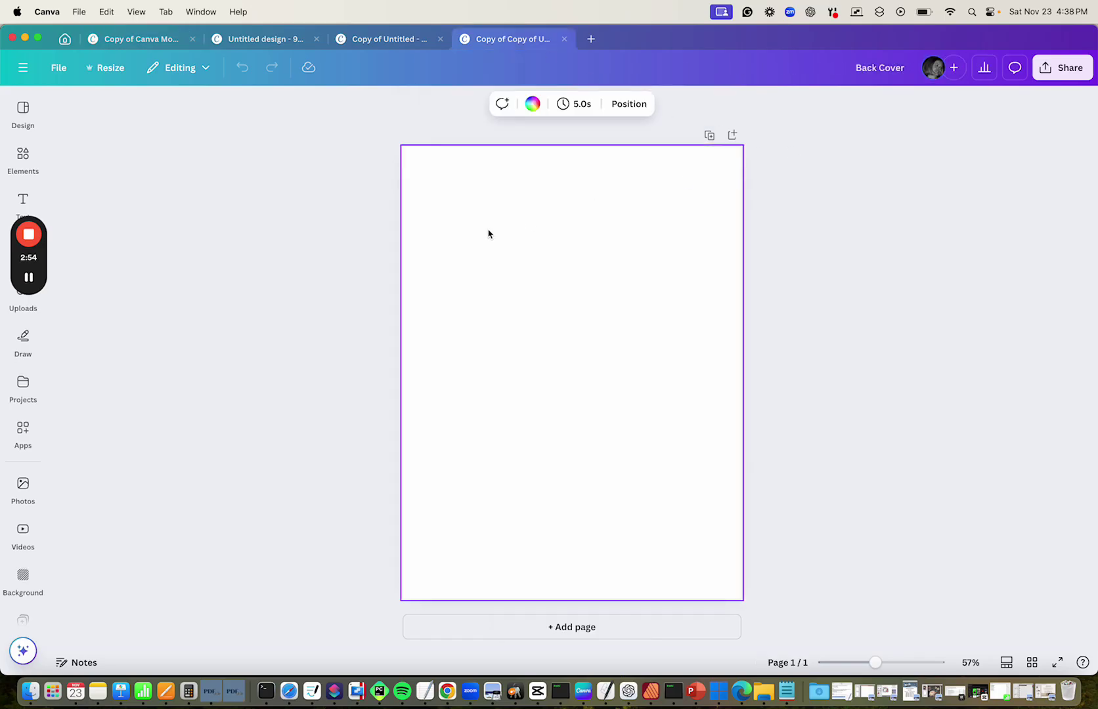
pyautogui.click(324, 225)
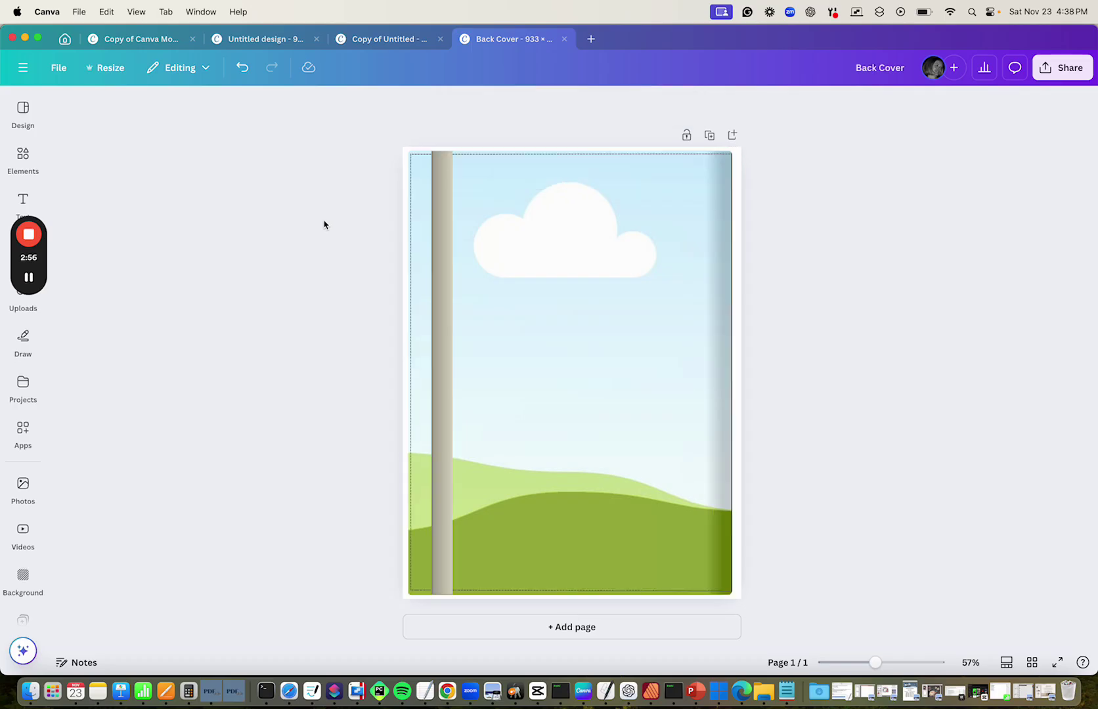
pyautogui.click(60, 68)
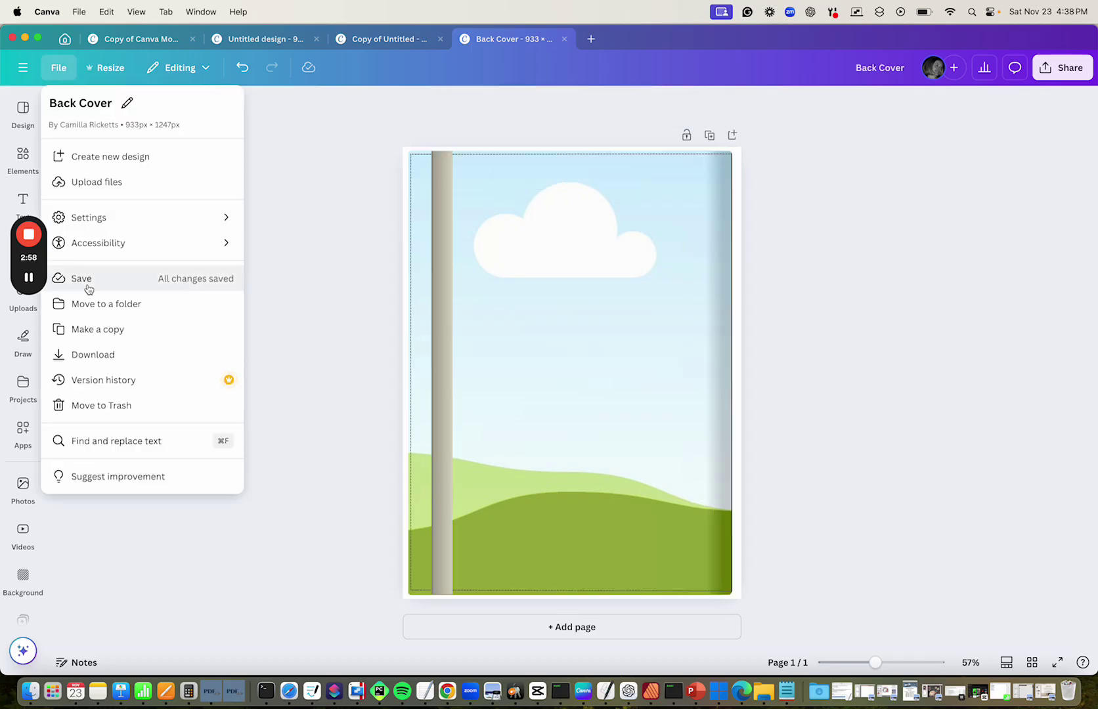
pyautogui.click(88, 287)
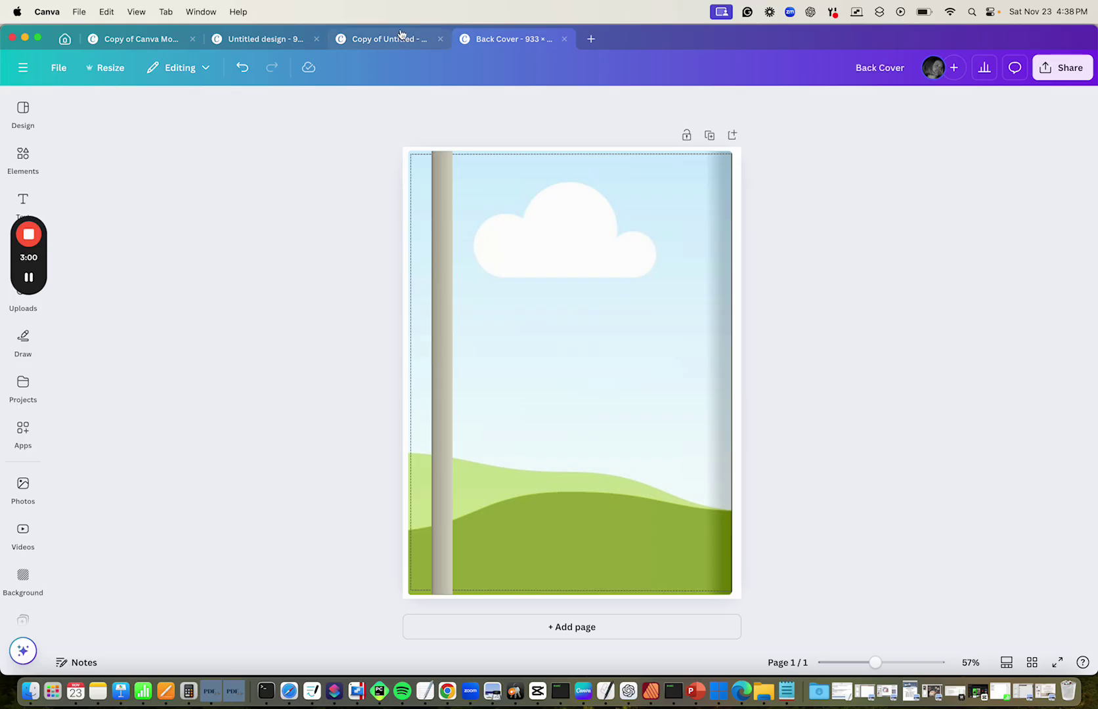
pyautogui.click(138, 40)
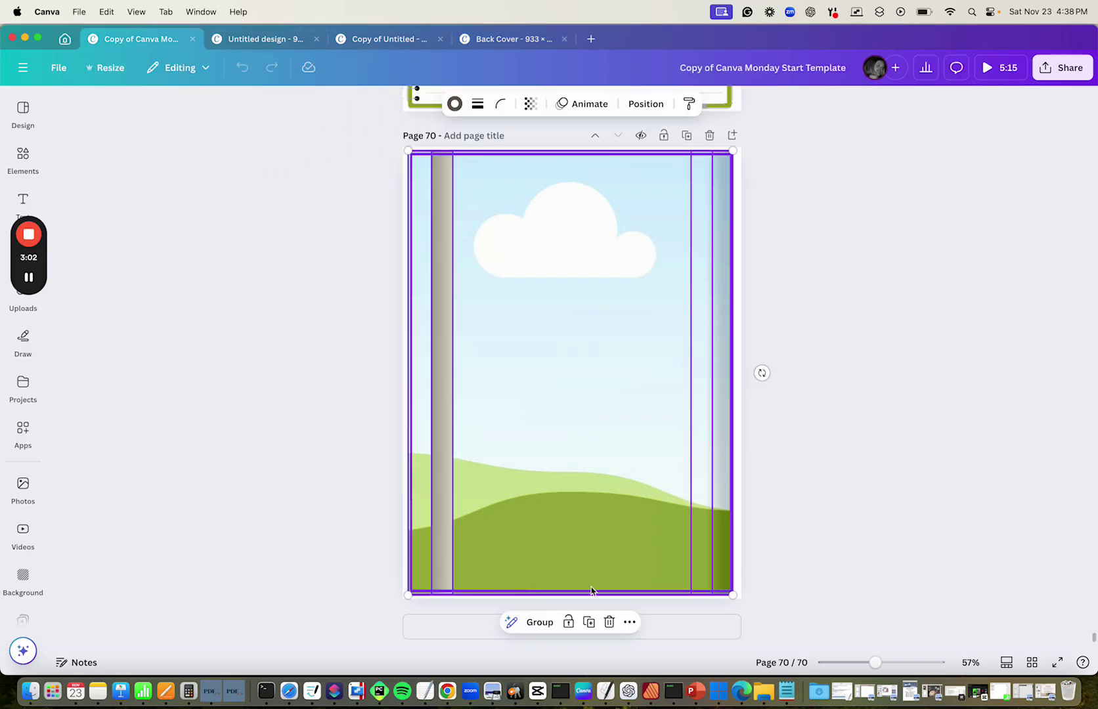
# Step: Delete page 70 and select everything on the ruled notes page 69
pyautogui.click(863, 348)
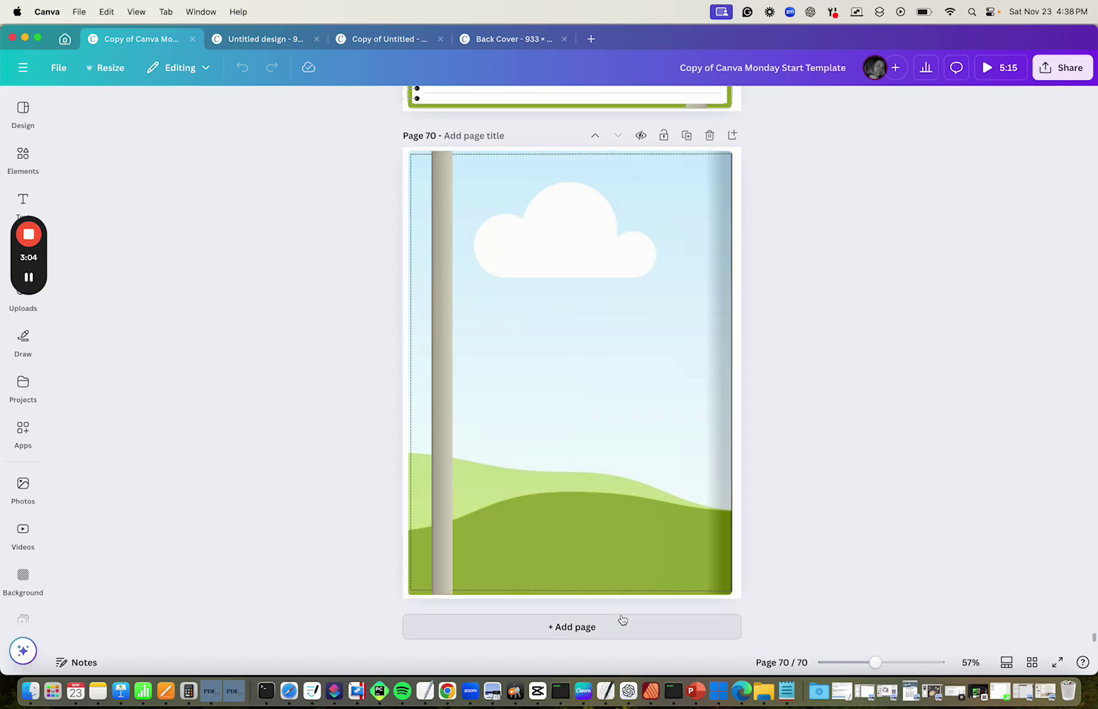
pyautogui.click(709, 135)
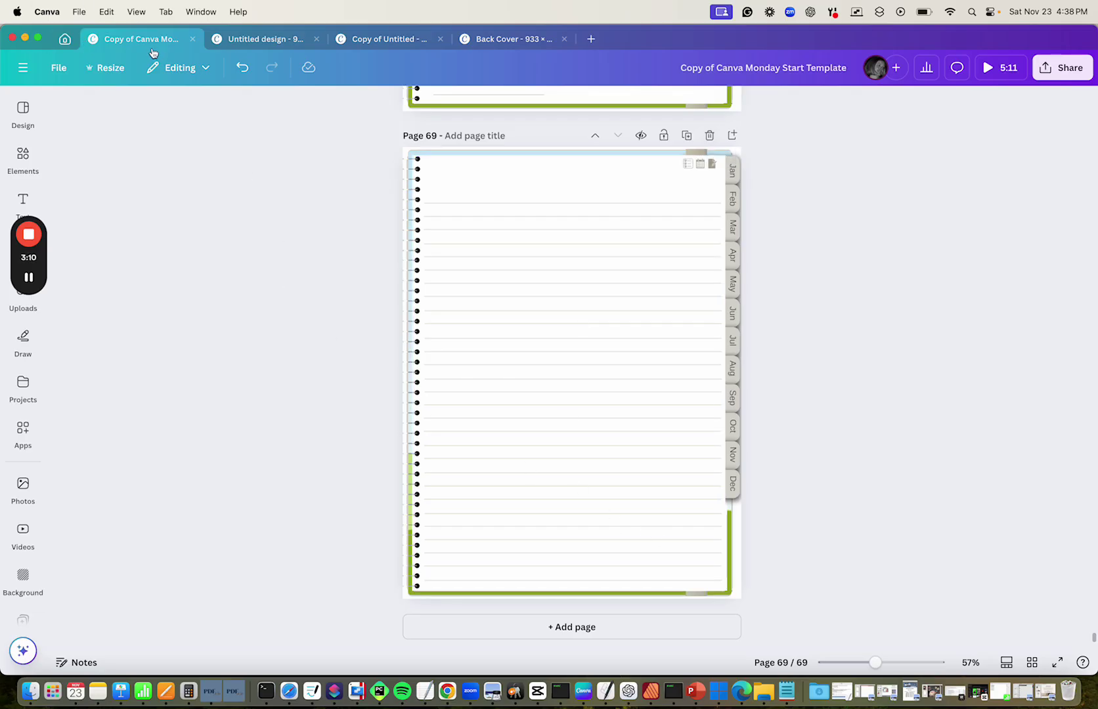
pyautogui.moveTo(323, 140); pyautogui.dragTo(866, 621)
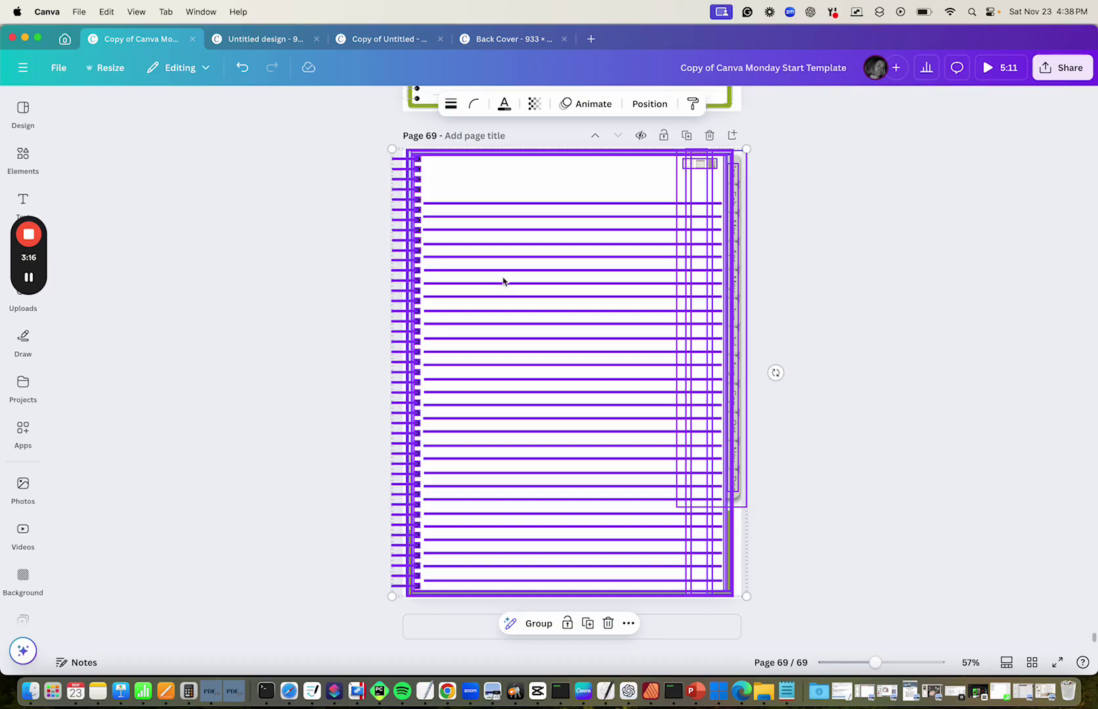
# Step: Paste the notes page layout into the Notes design and save it
pyautogui.click(372, 41)
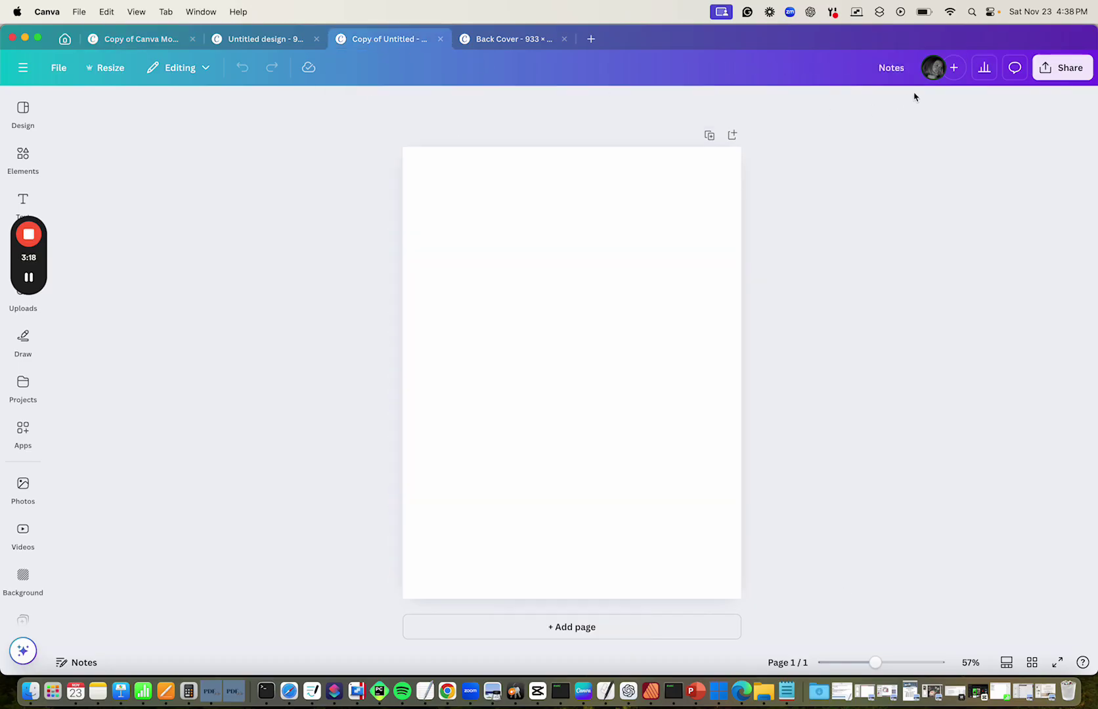
pyautogui.click(470, 317)
pyautogui.press('super+v')
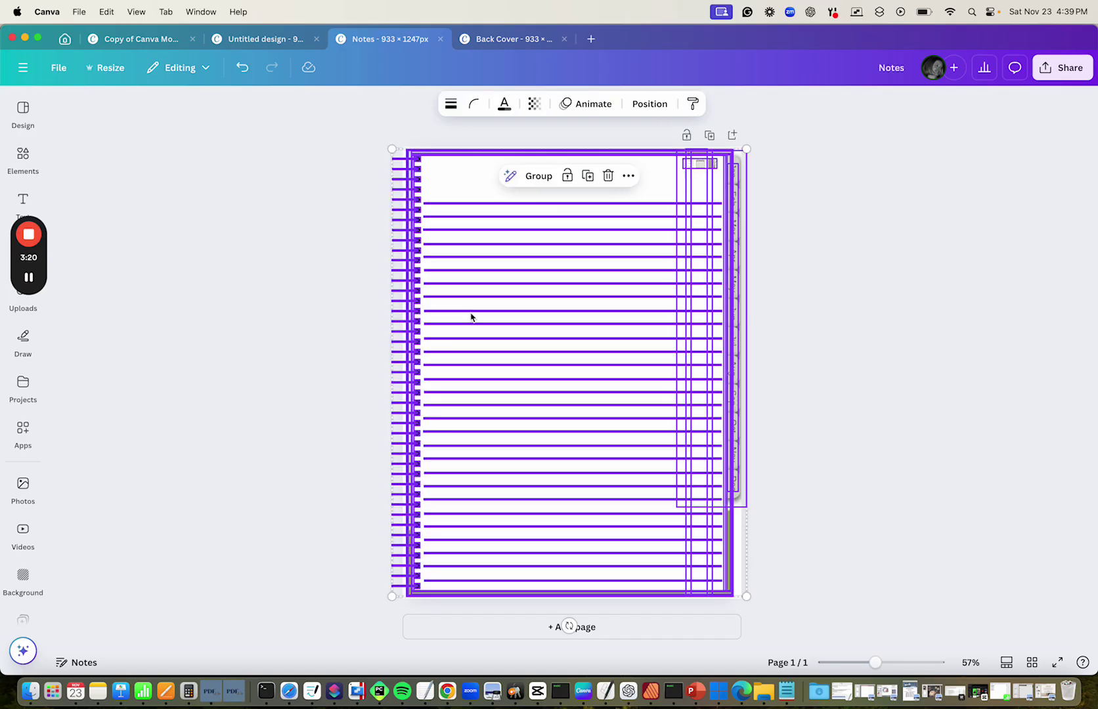
pyautogui.click(239, 301)
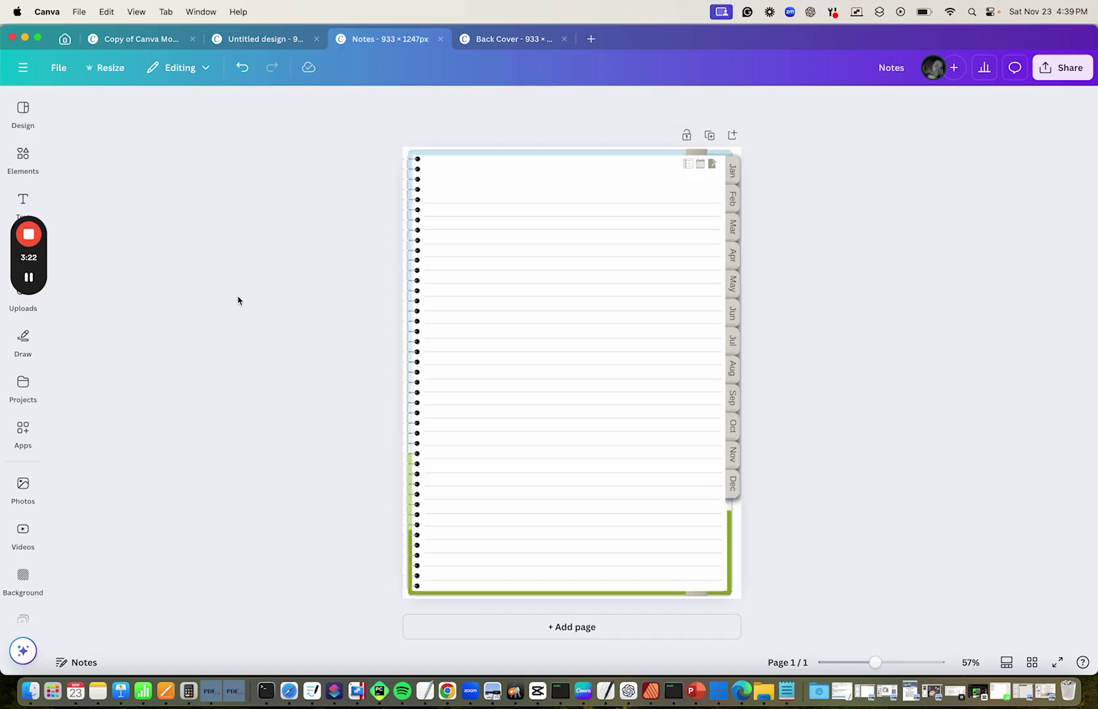
pyautogui.click(58, 68)
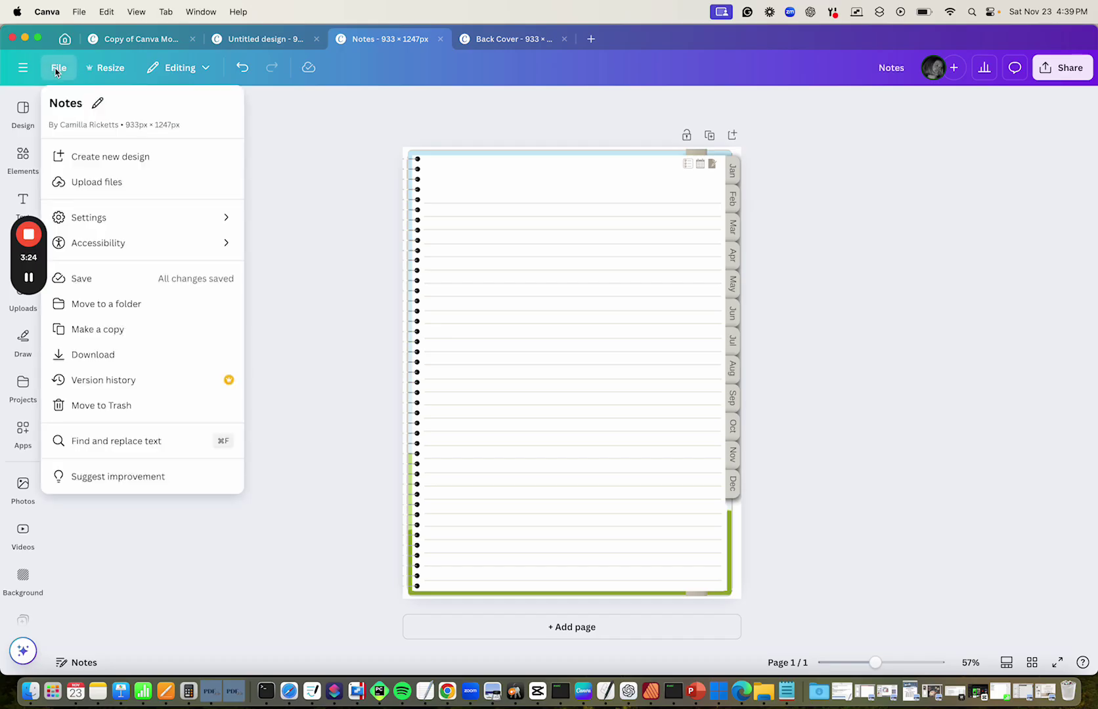
pyautogui.click(101, 279)
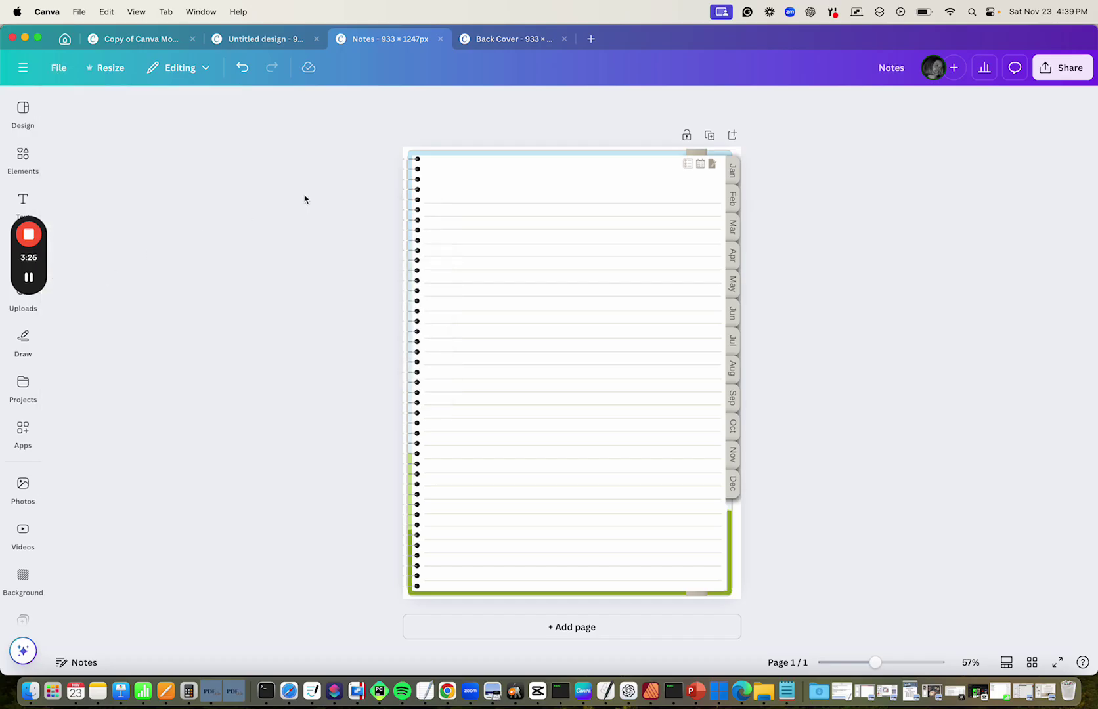
pyautogui.click(174, 39)
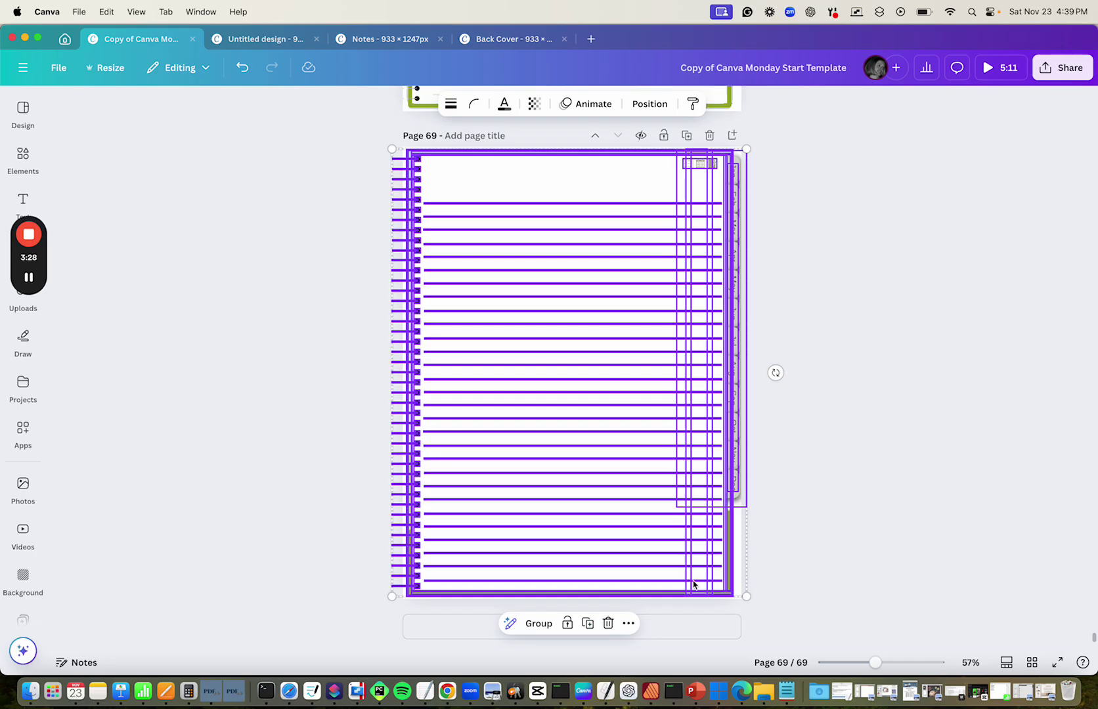
# Step: Delete page 69 and select everything on the daily schedule page 68
pyautogui.click(875, 525)
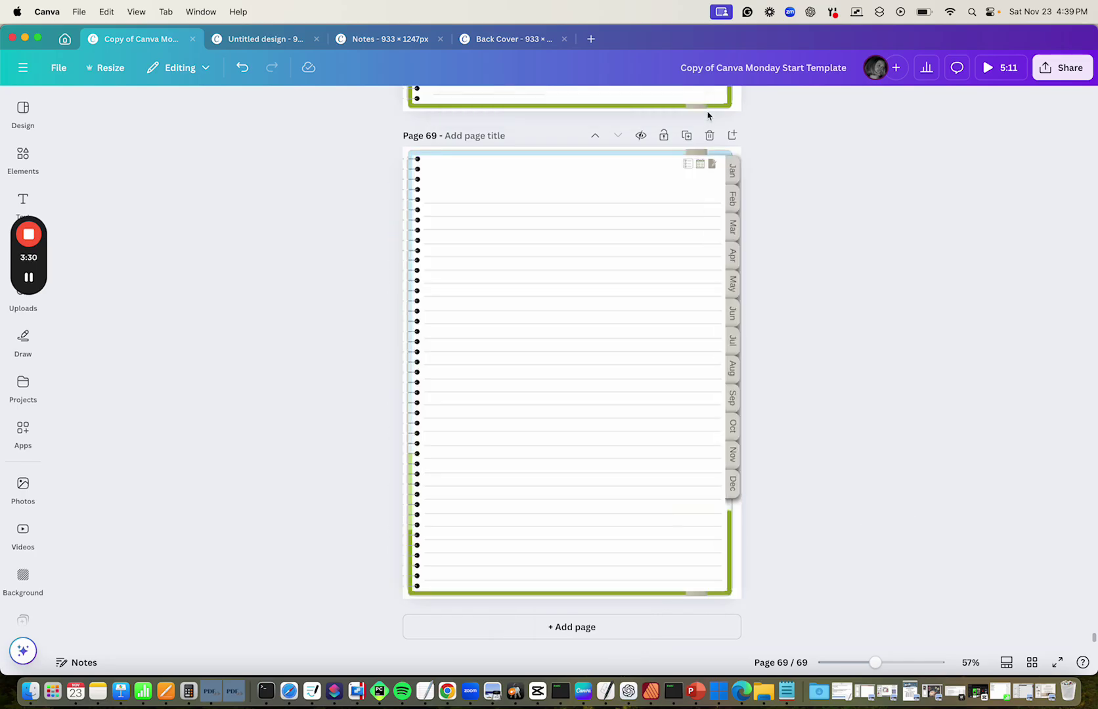
pyautogui.click(710, 135)
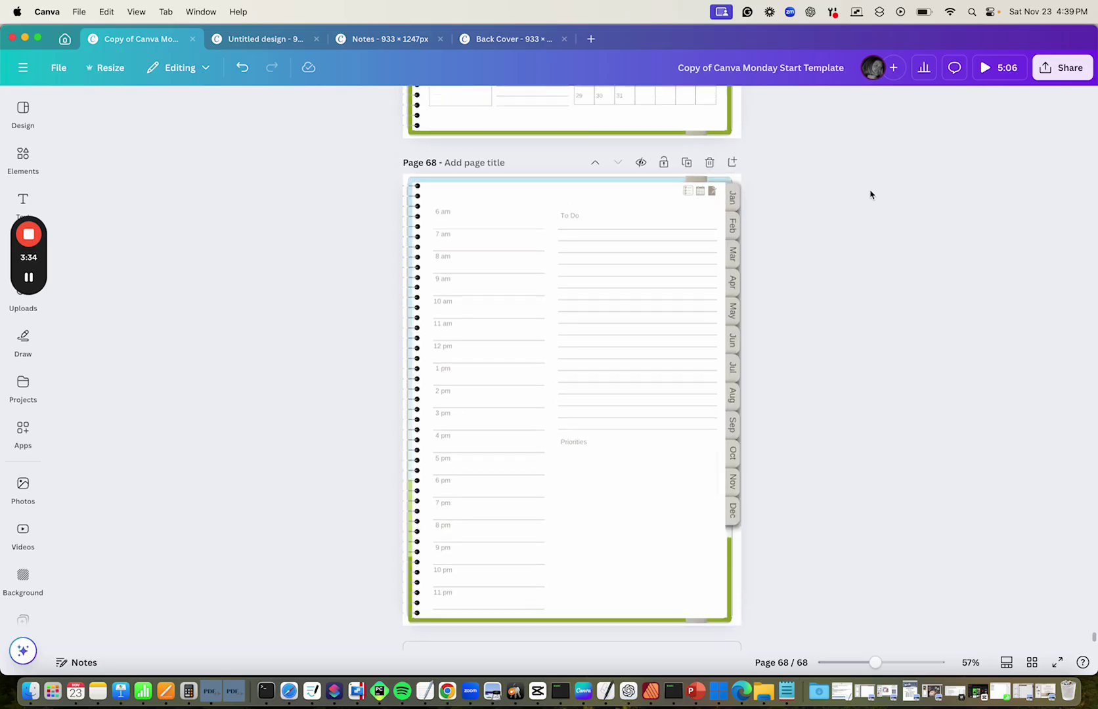
pyautogui.moveTo(333, 179); pyautogui.dragTo(829, 642)
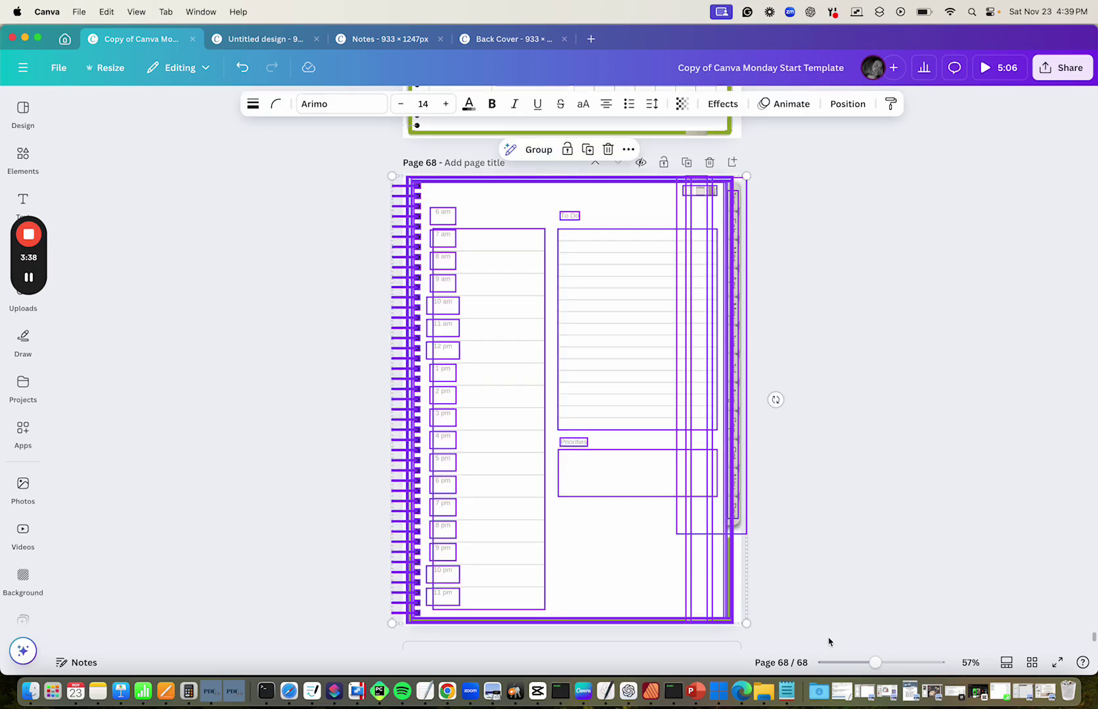
# Step: Paste the daily schedule layout into the Daily design and save it
pyautogui.click(275, 41)
pyautogui.click(568, 243)
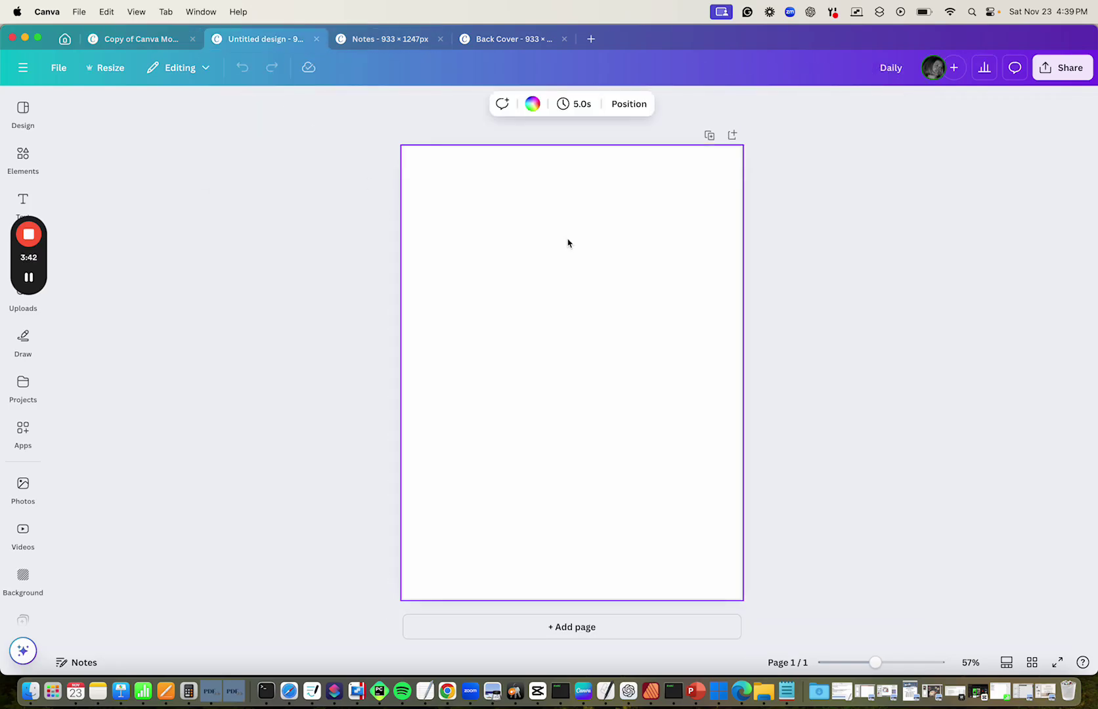
pyautogui.press('super+v')
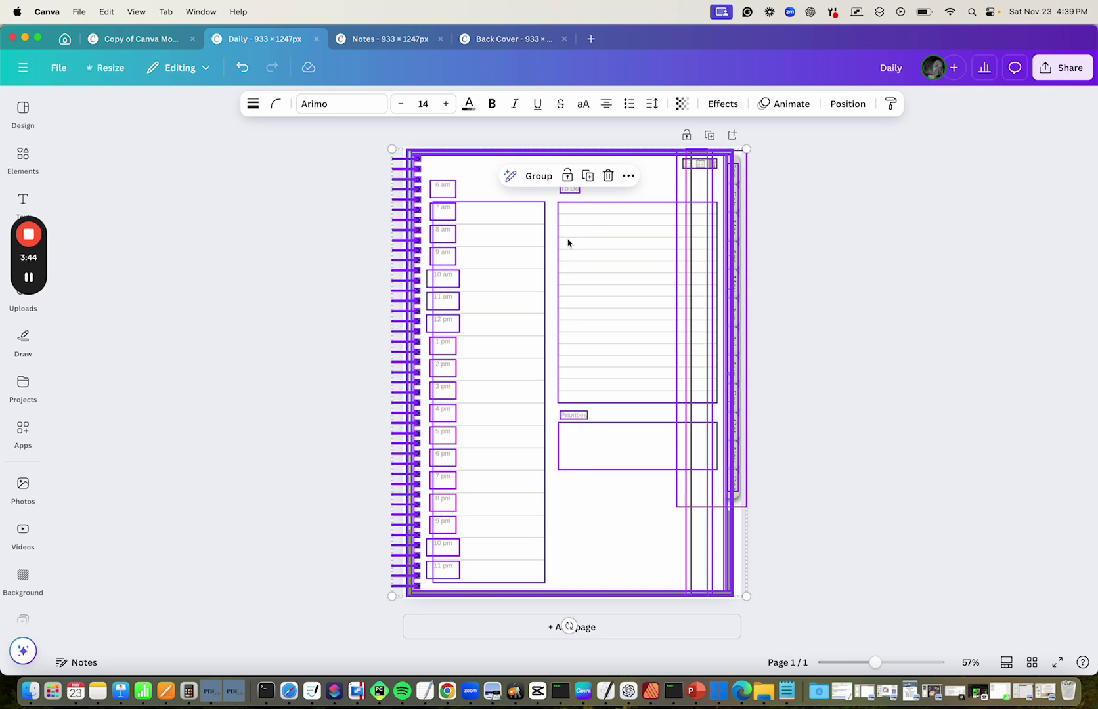
pyautogui.click(854, 237)
pyautogui.click(23, 158)
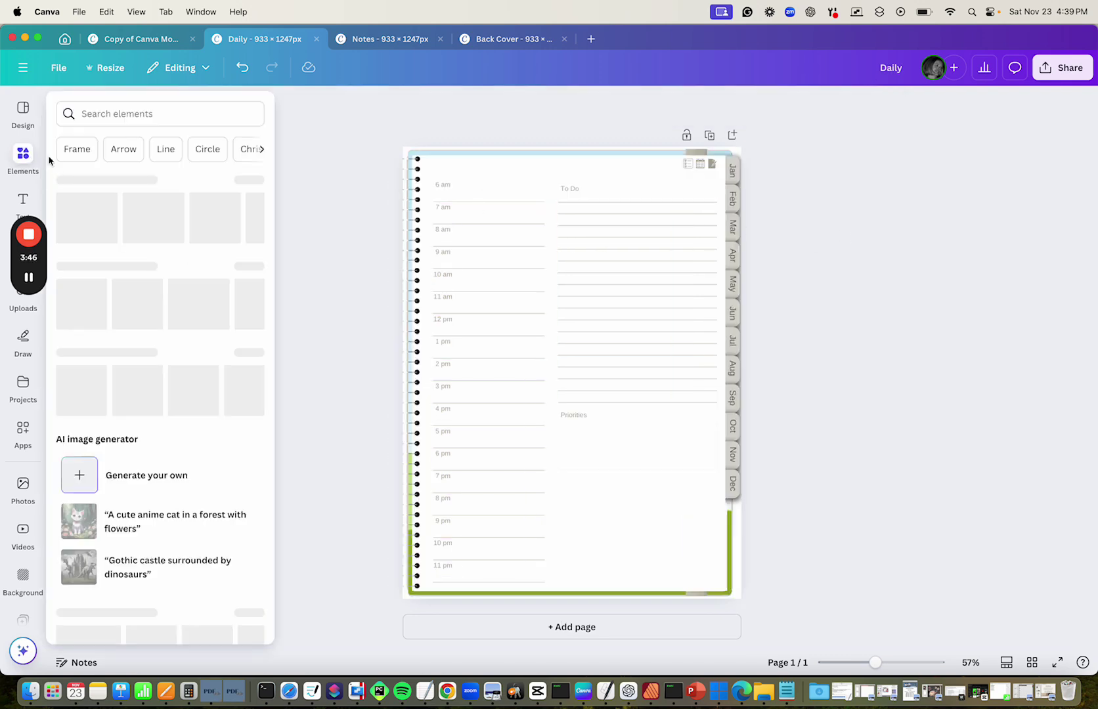
pyautogui.click(368, 142)
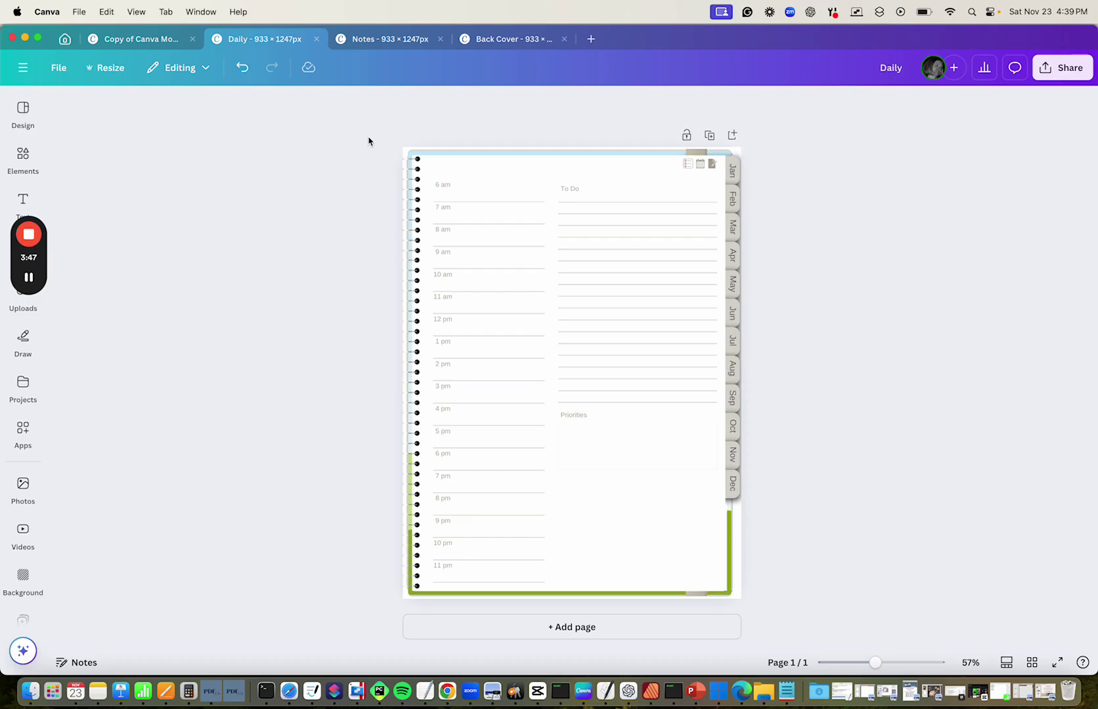
pyautogui.click(69, 76)
pyautogui.click(85, 286)
pyautogui.click(148, 39)
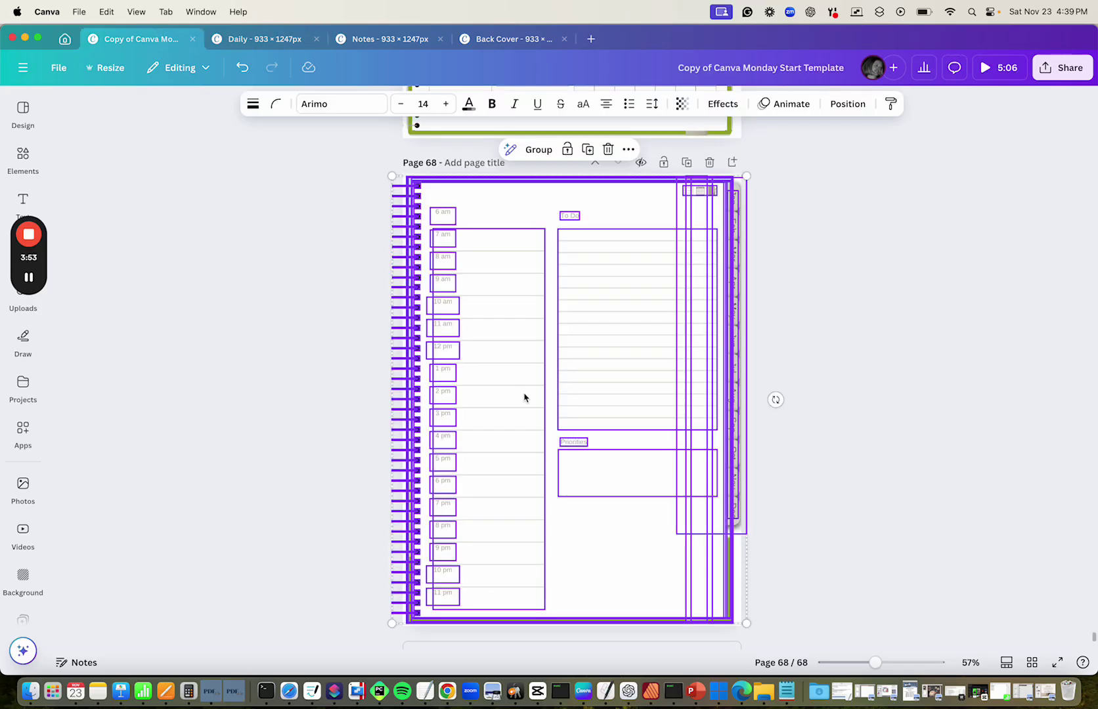
# Step: Delete page 68, leaving 67 pages, and jump back to the page 1 cover via grid view
pyautogui.click(709, 164)
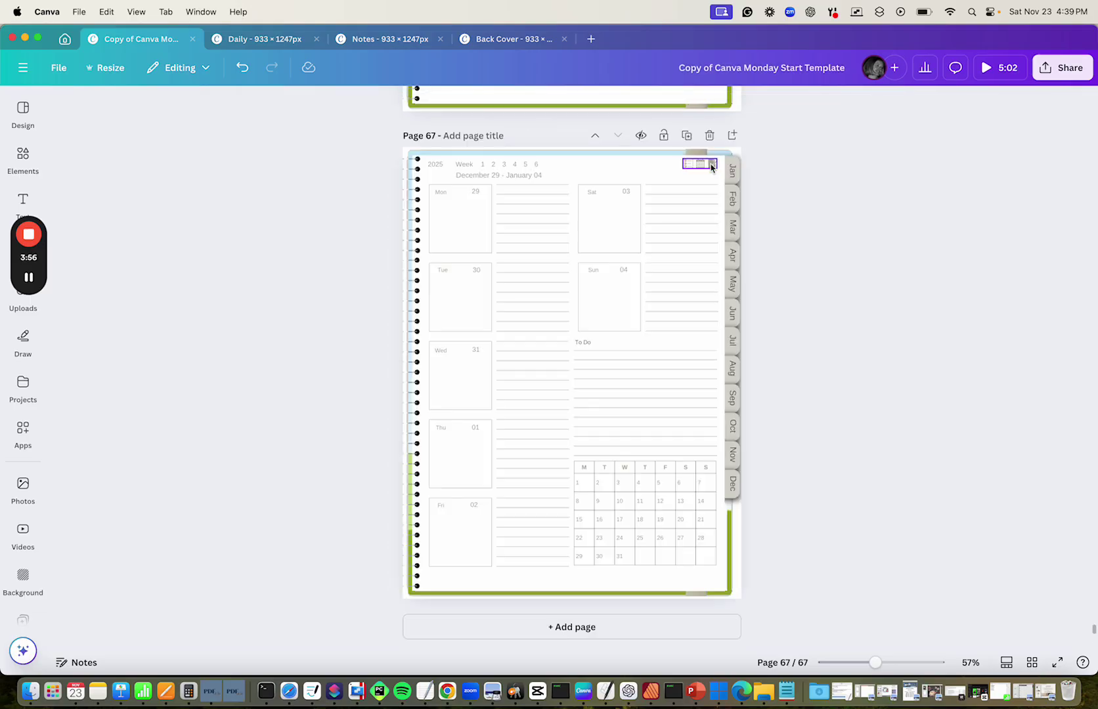
pyautogui.scroll(20, 276, 384)
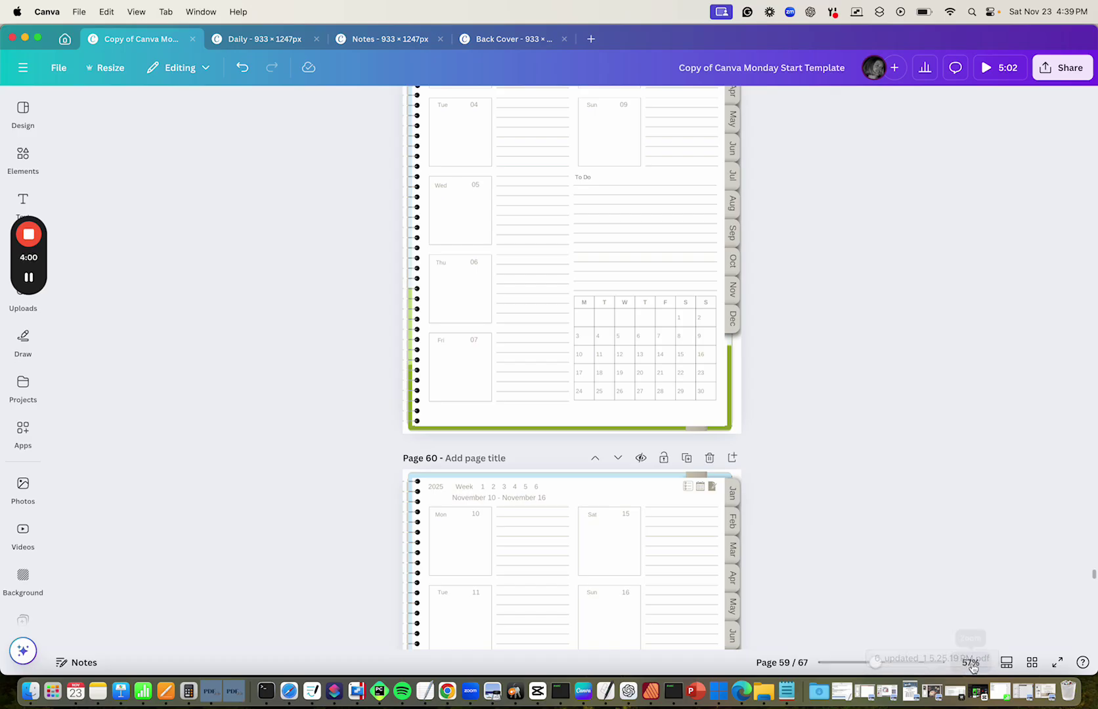
pyautogui.click(1031, 662)
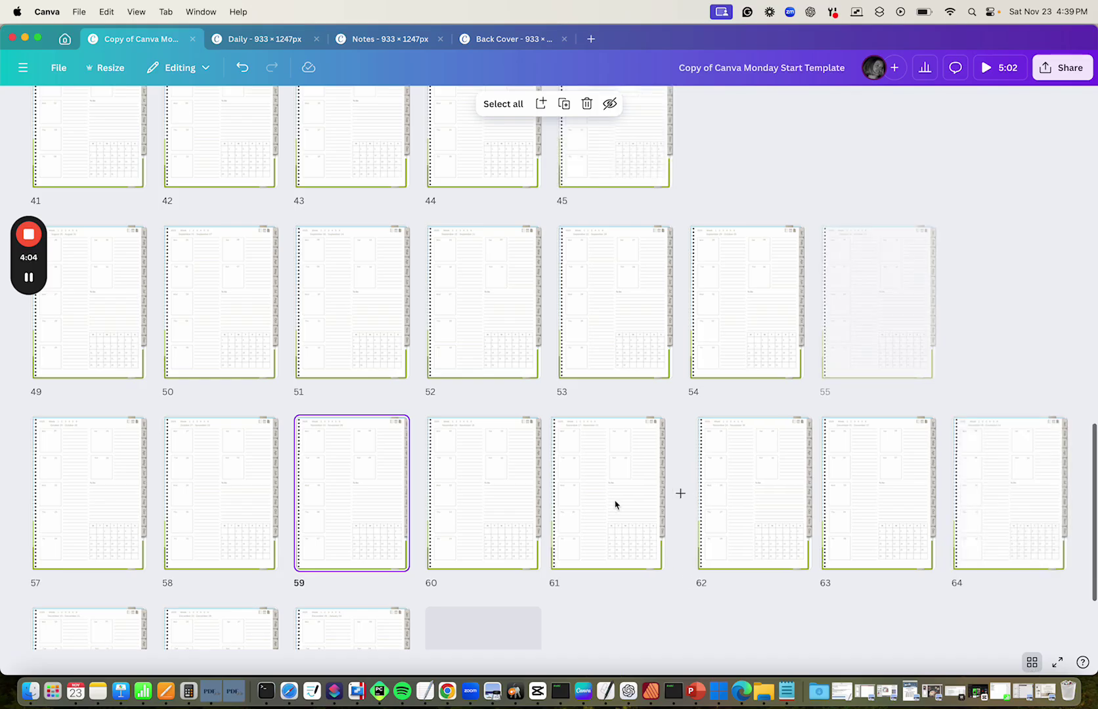
pyautogui.scroll(15, 591, 293)
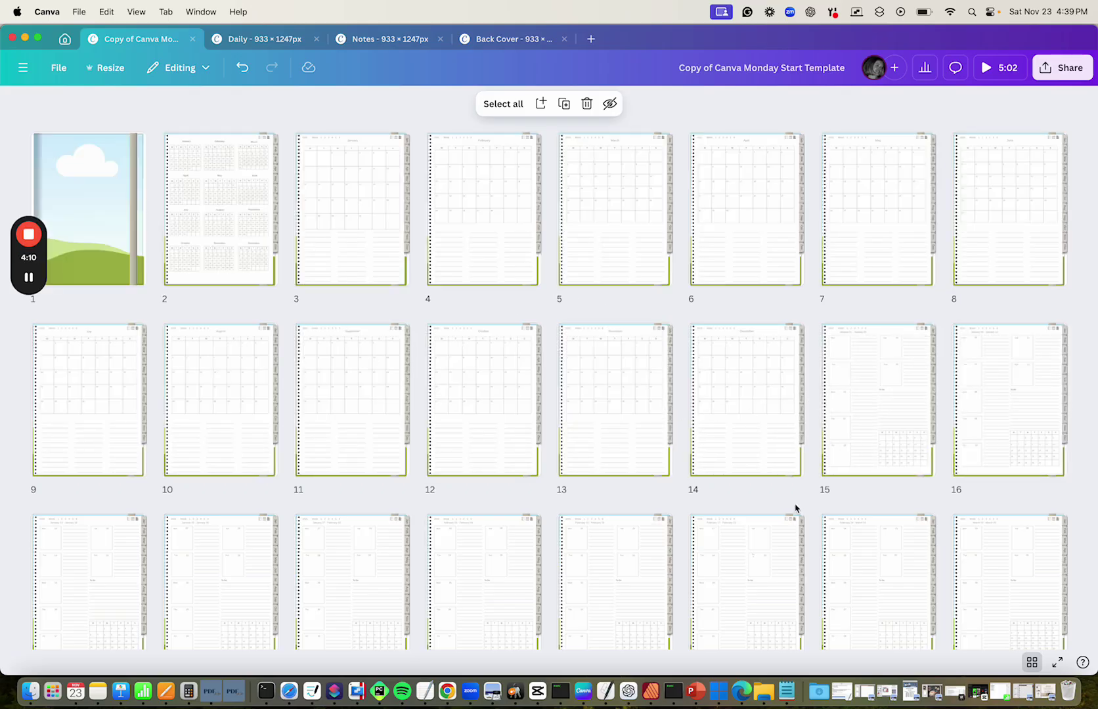
pyautogui.doubleClick(95, 191)
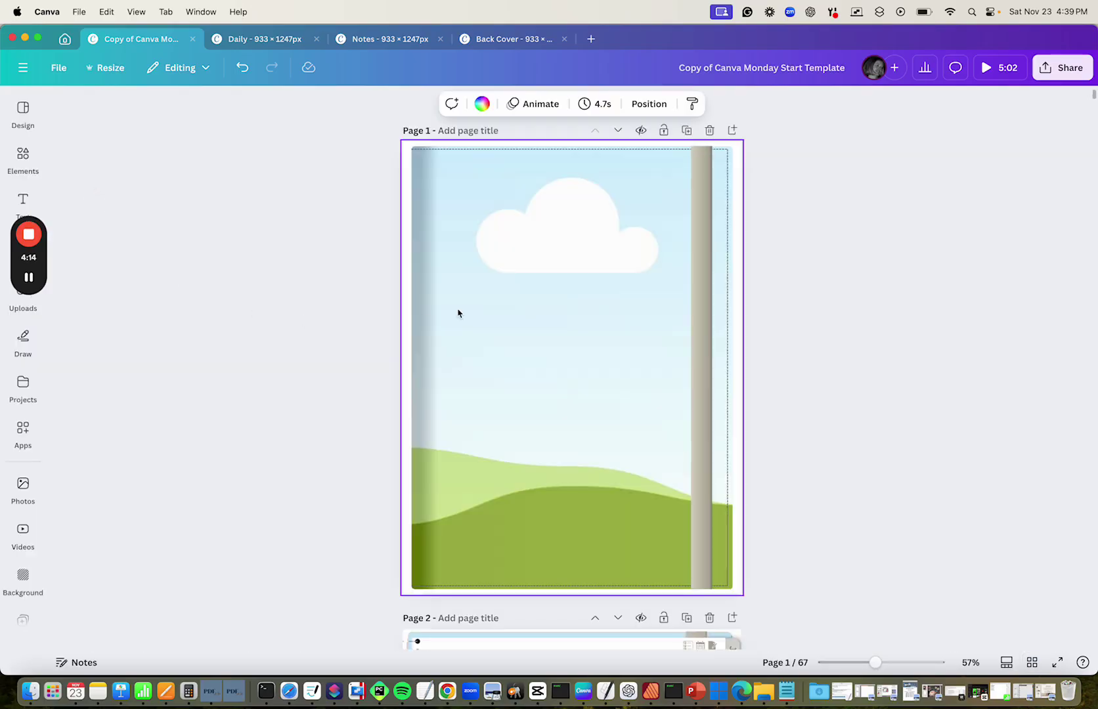
# Step: Fill page 1 with the uploaded meditating-woman photo
pyautogui.click(248, 258)
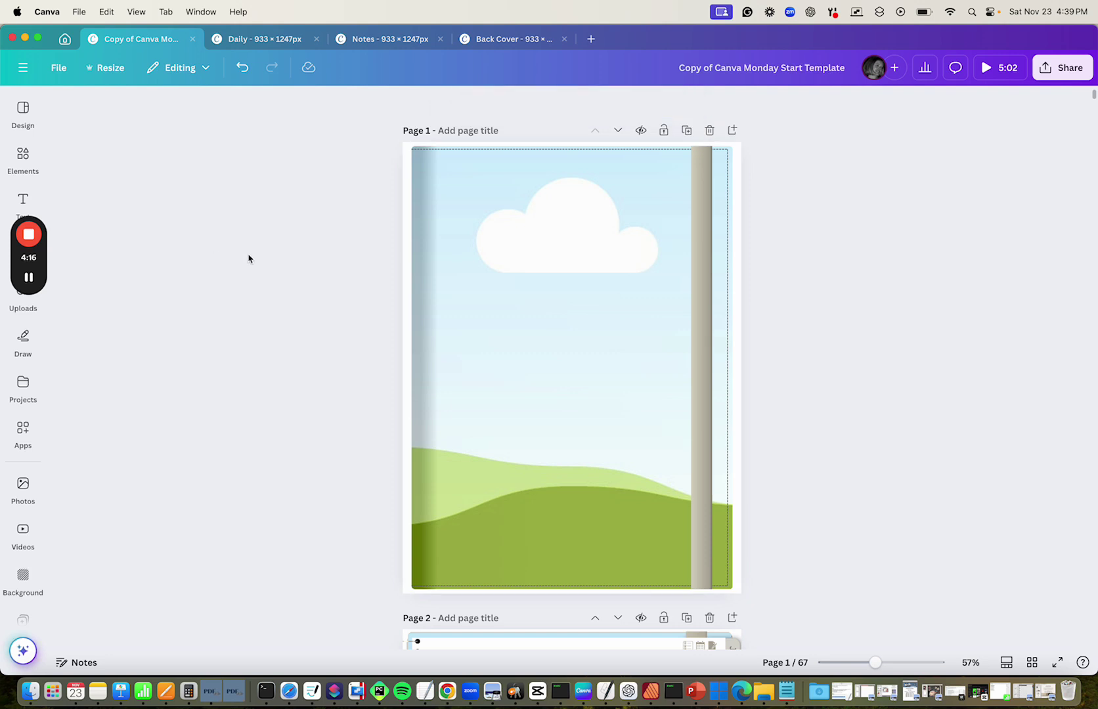
pyautogui.click(554, 249)
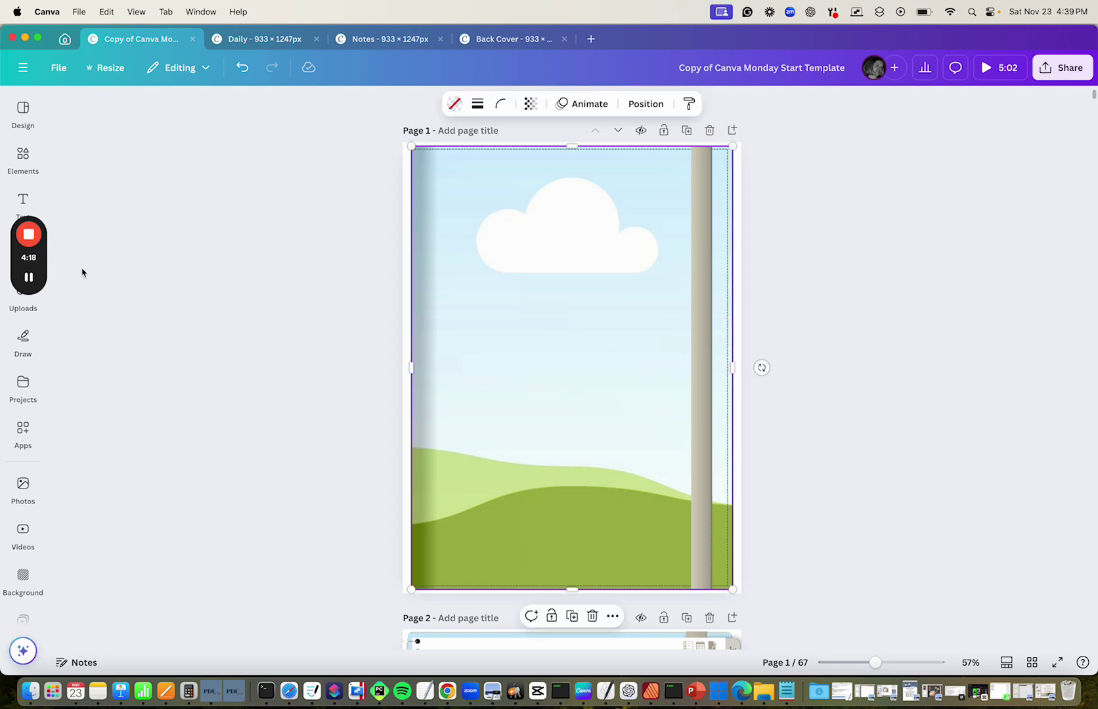
pyautogui.moveTo(44, 255); pyautogui.dragTo(256, 134)
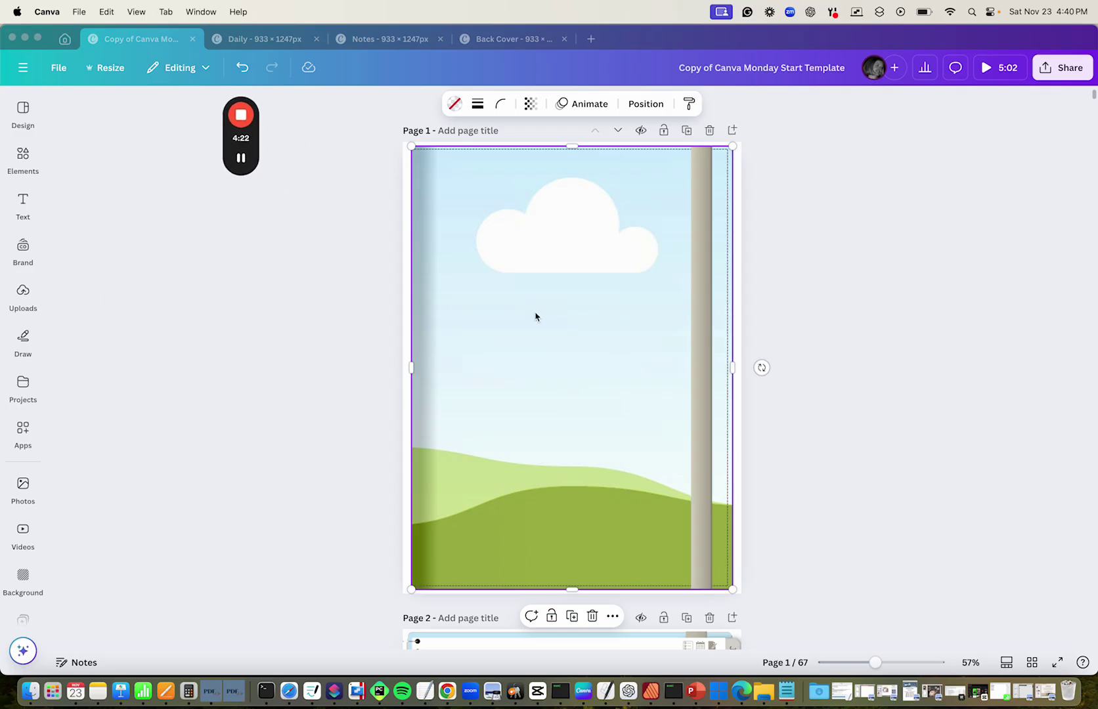
pyautogui.click(24, 299)
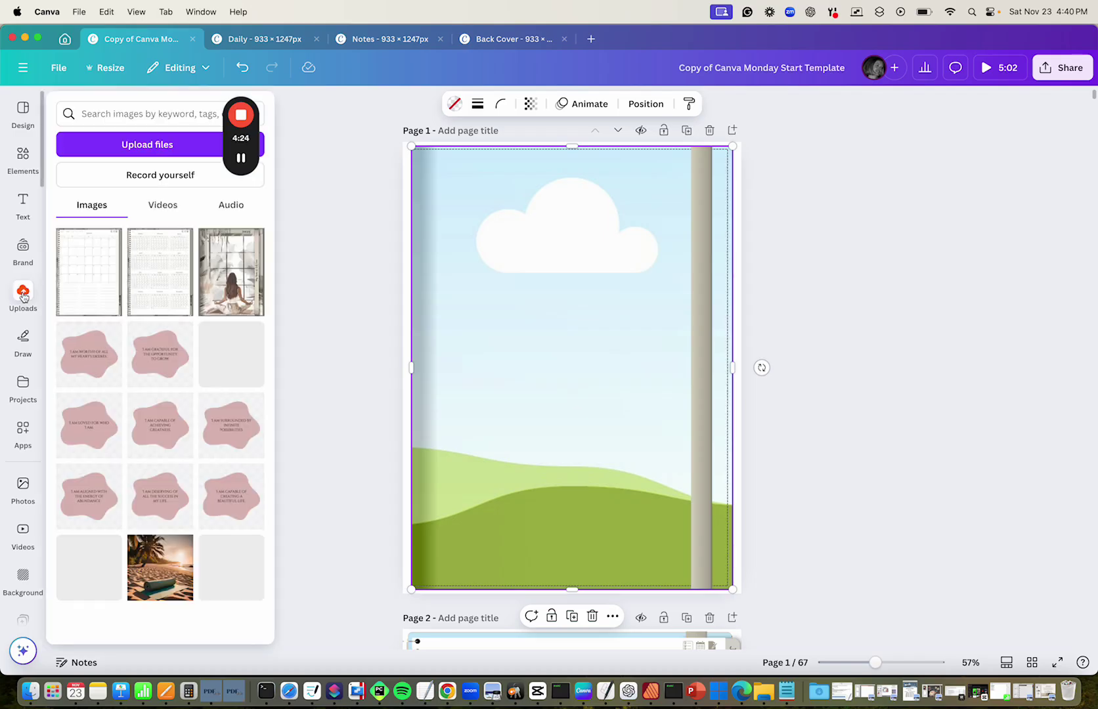
pyautogui.scroll(-3, 247, 433)
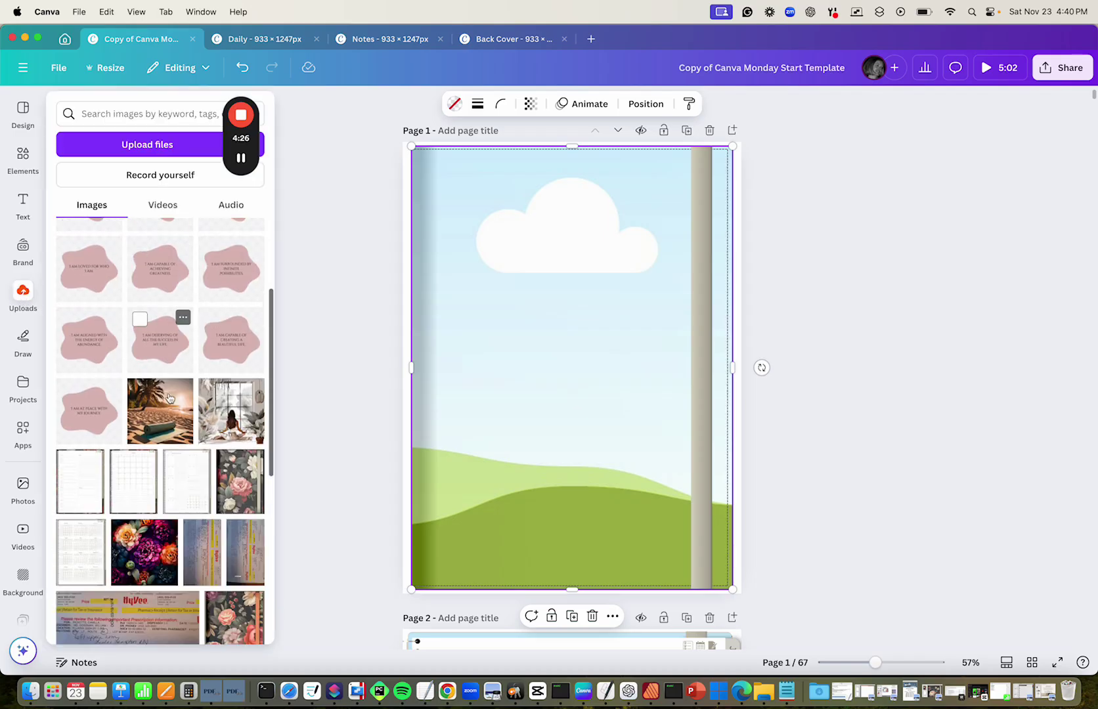
pyautogui.click(241, 428)
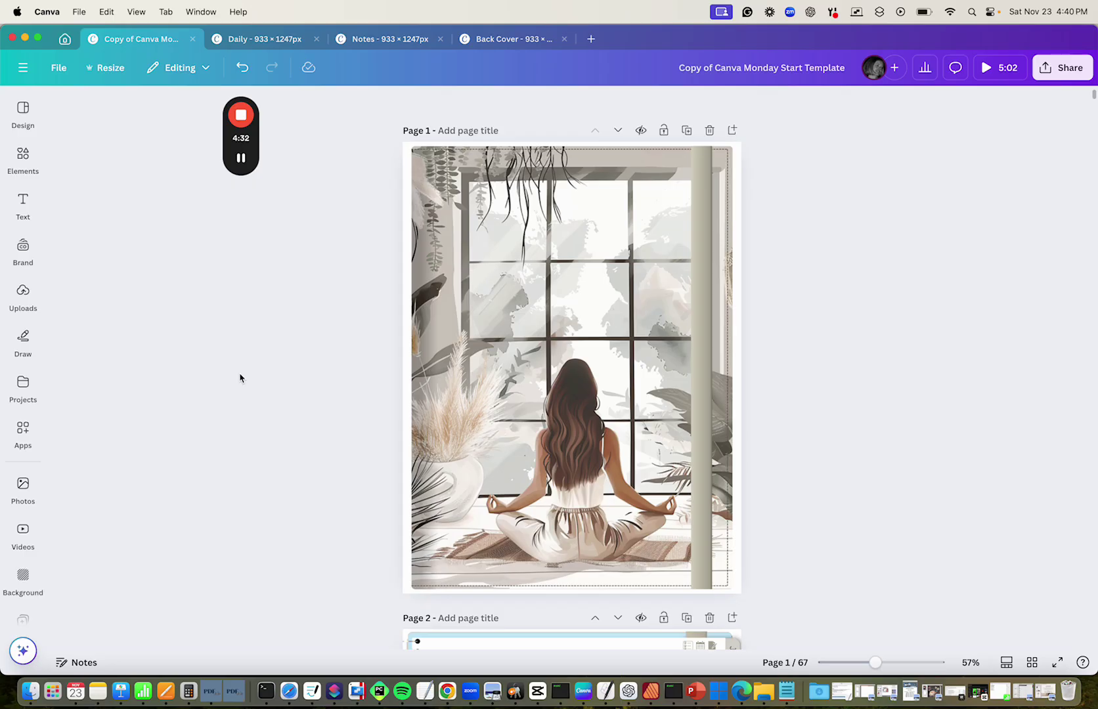
# Step: Set the meditating-woman photo's transparency to 57
pyautogui.click(445, 397)
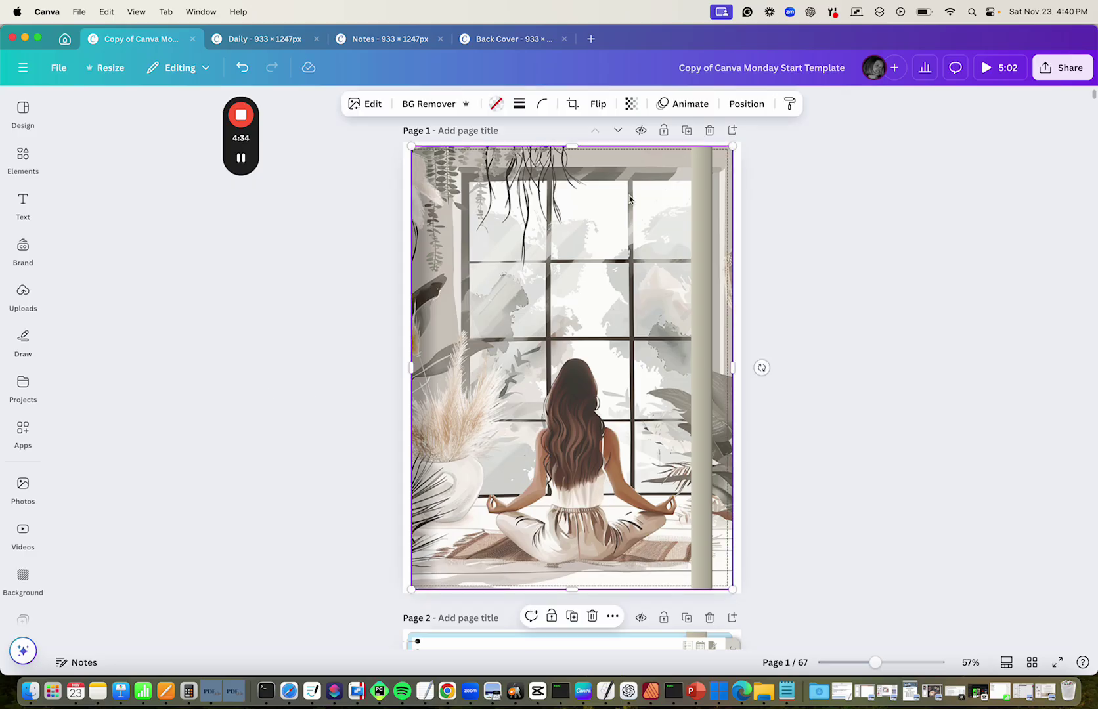
pyautogui.click(631, 103)
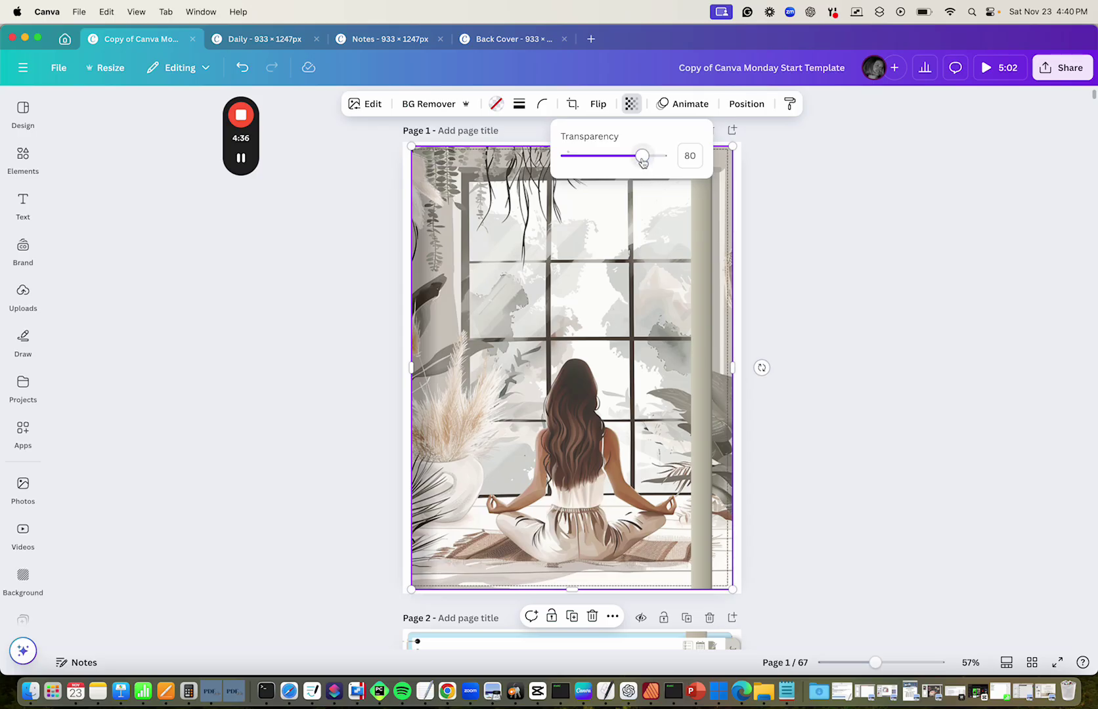
pyautogui.moveTo(639, 162); pyautogui.dragTo(622, 164)
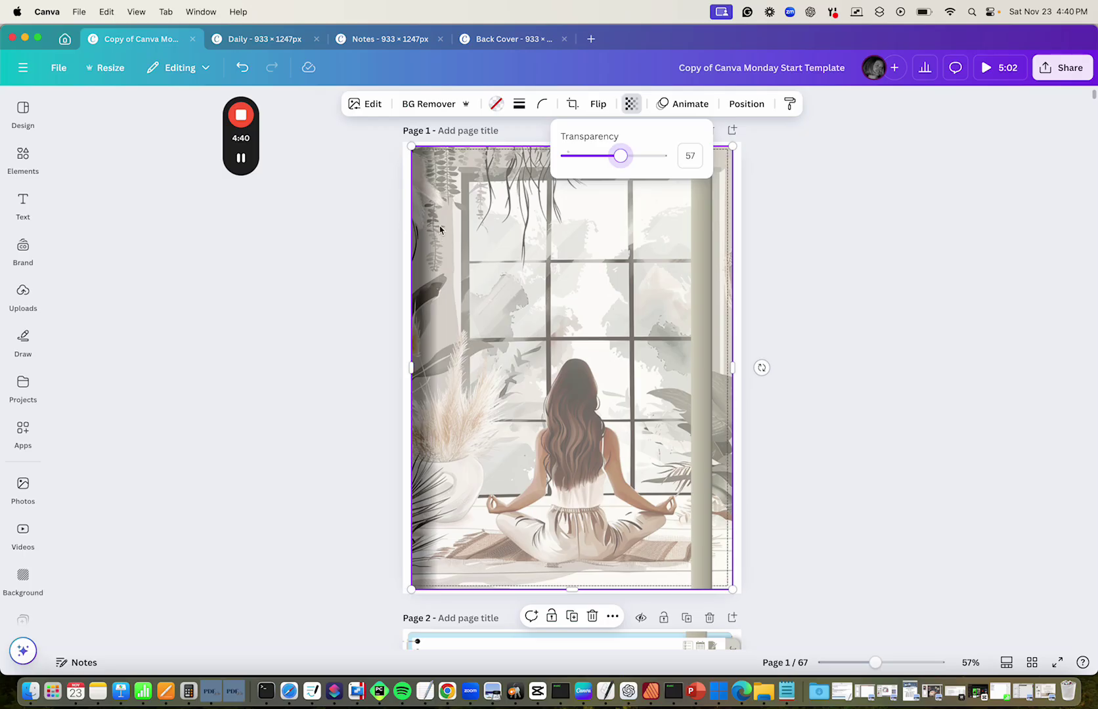
pyautogui.press('Escape')
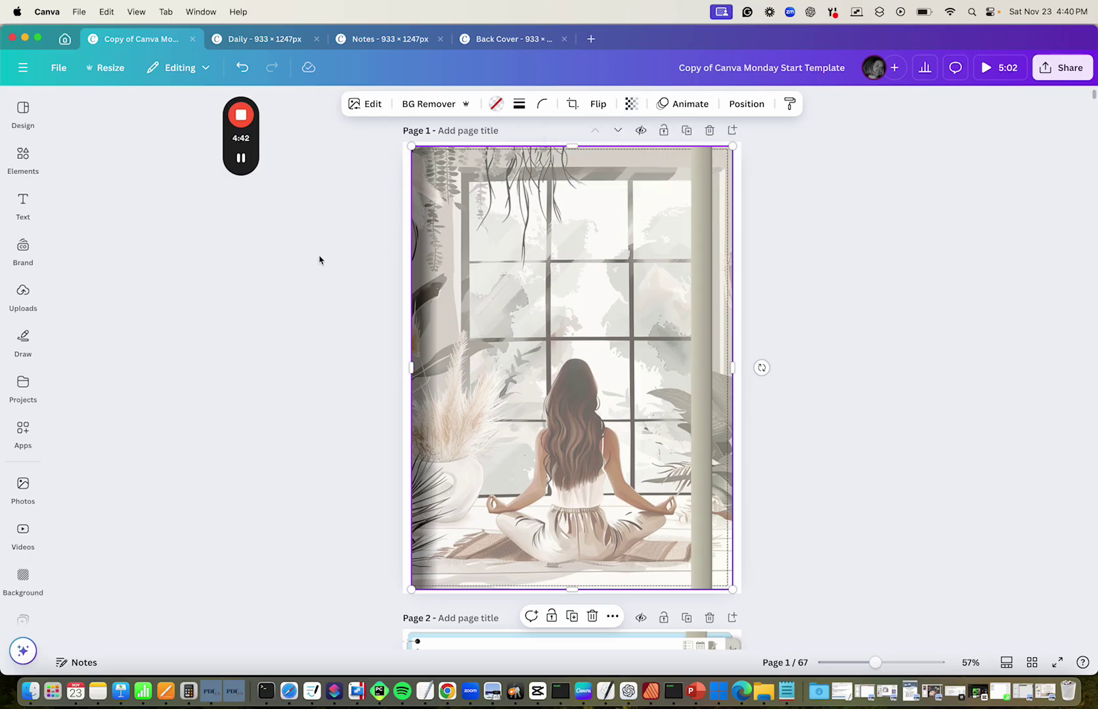
pyautogui.click(699, 198)
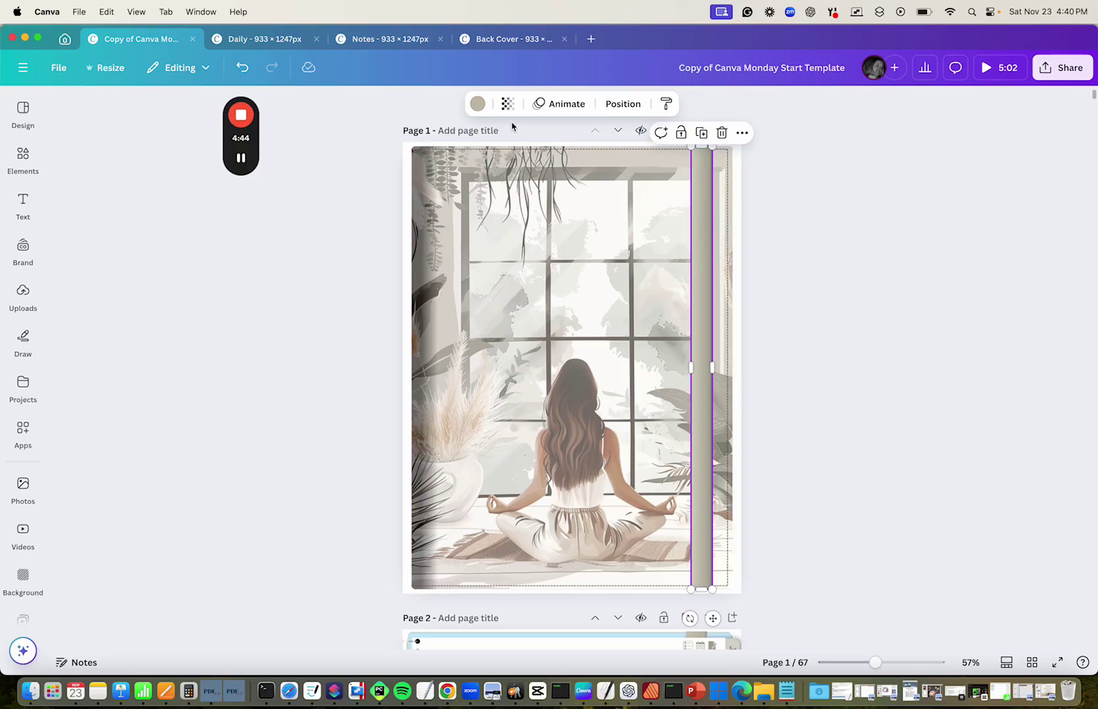
# Step: Recolour Page 1's right-side strip with the third light grey photo swatch on all pages
pyautogui.click(478, 104)
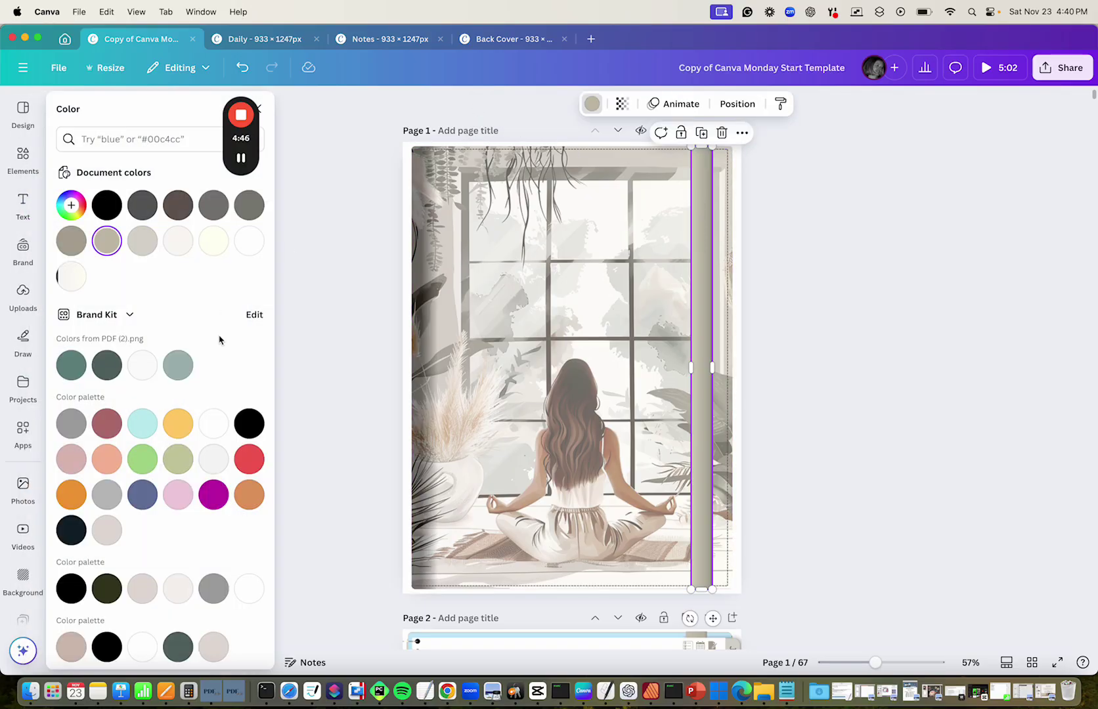
pyautogui.scroll(-5, 219, 339)
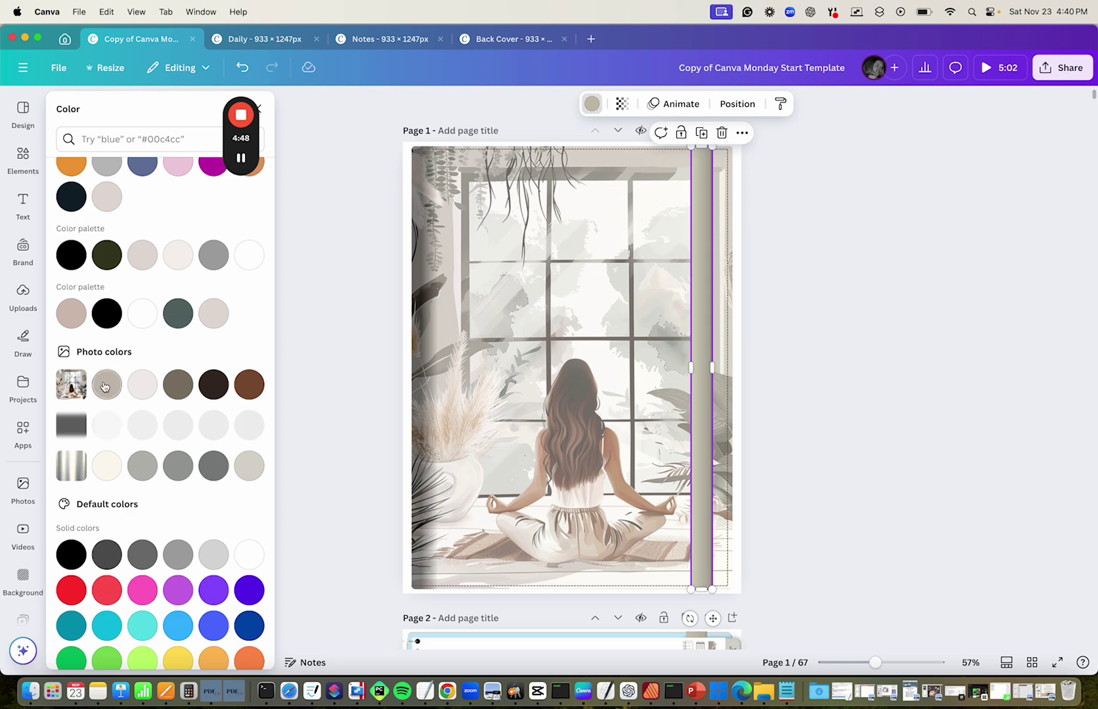
pyautogui.click(141, 388)
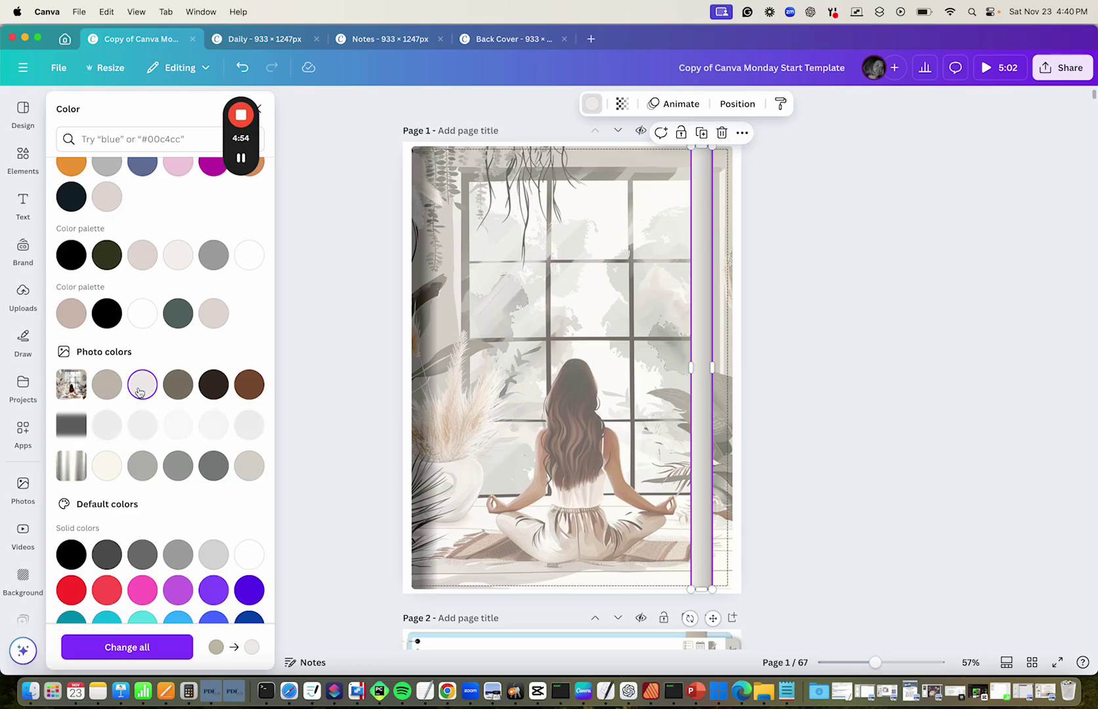
pyautogui.click(133, 649)
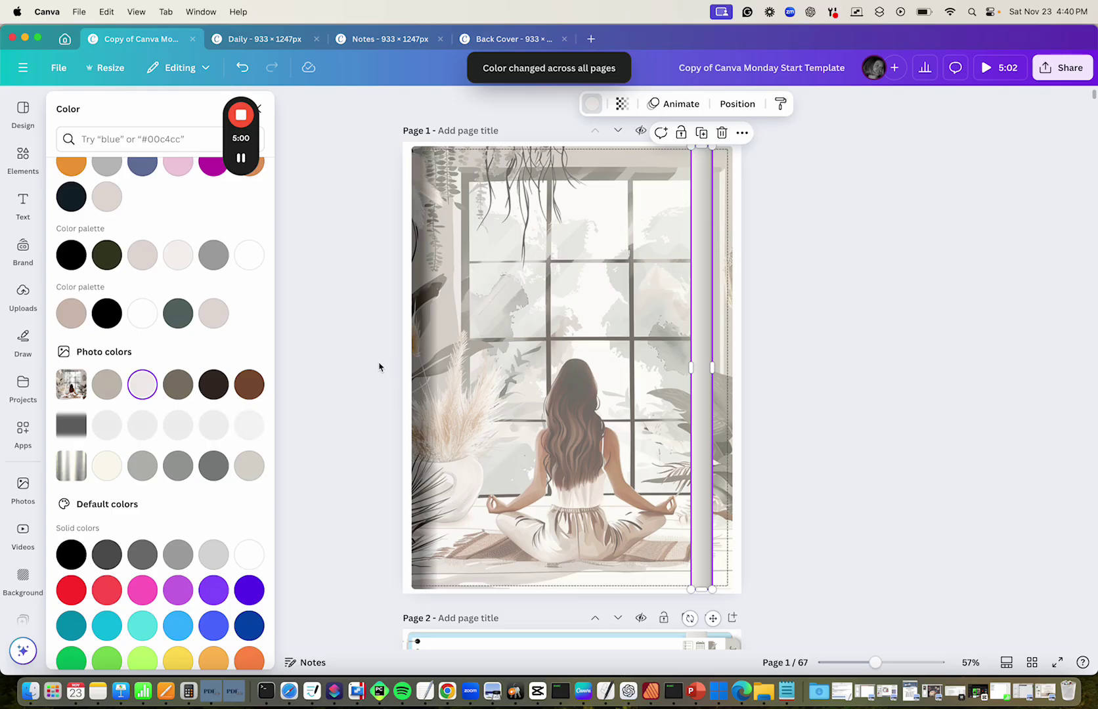
pyautogui.press('Escape')
pyautogui.scroll(-5, 379, 367)
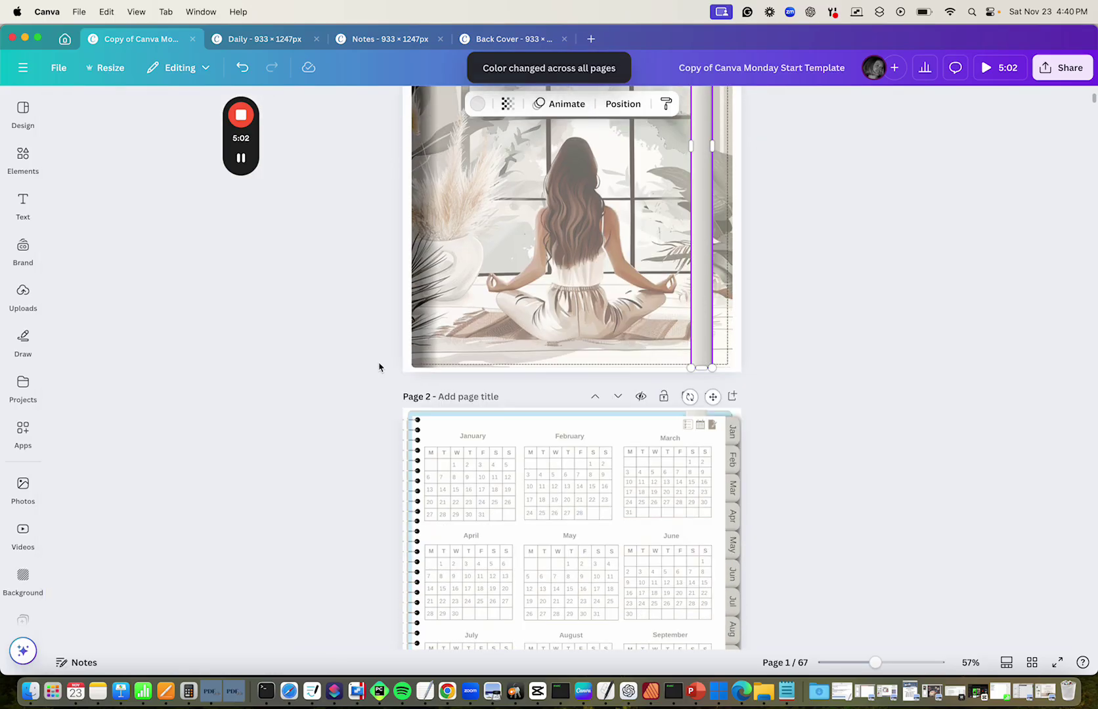
# Step: Drag the meditating-woman photo from Uploads onto the Page 2 calendar, then select its month tabs
pyautogui.click(487, 413)
pyautogui.click(328, 407)
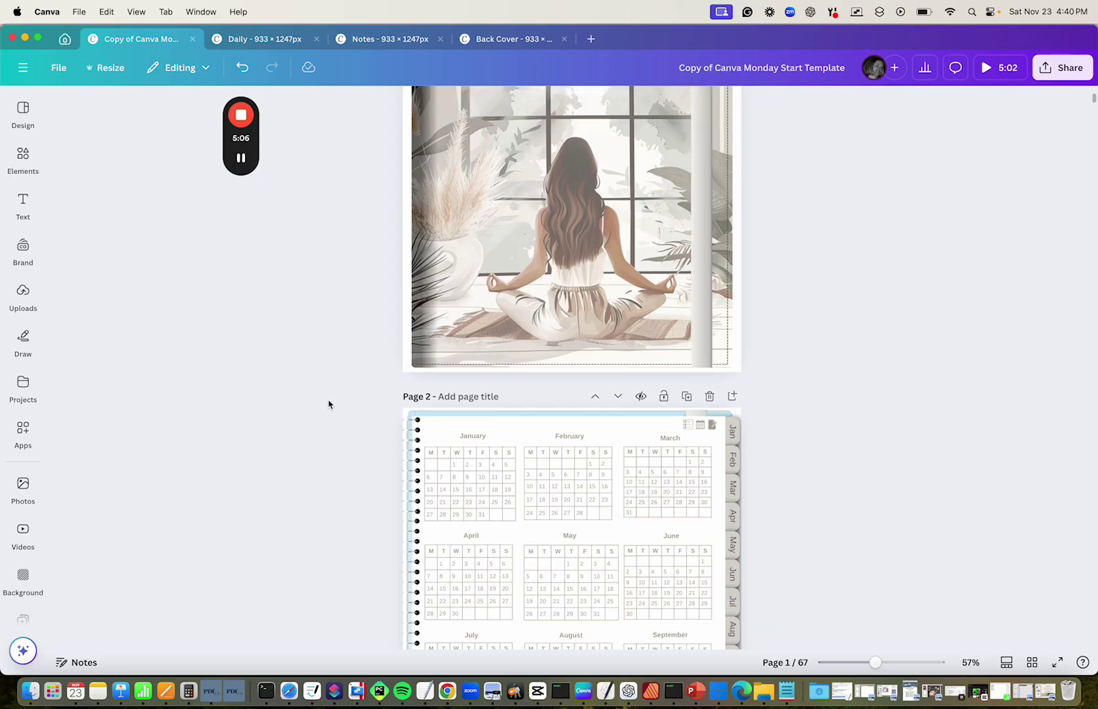
pyautogui.scroll(-5, 328, 403)
pyautogui.click(37, 312)
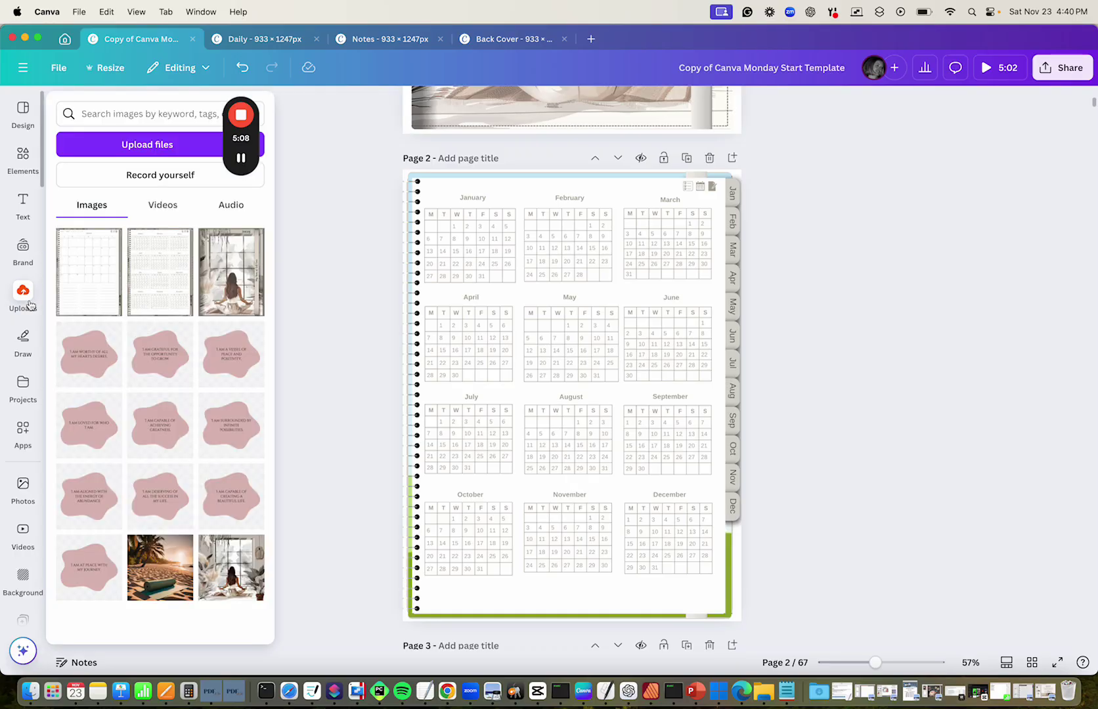
pyautogui.scroll(-1, 220, 500)
pyautogui.moveTo(225, 522); pyautogui.dragTo(519, 178)
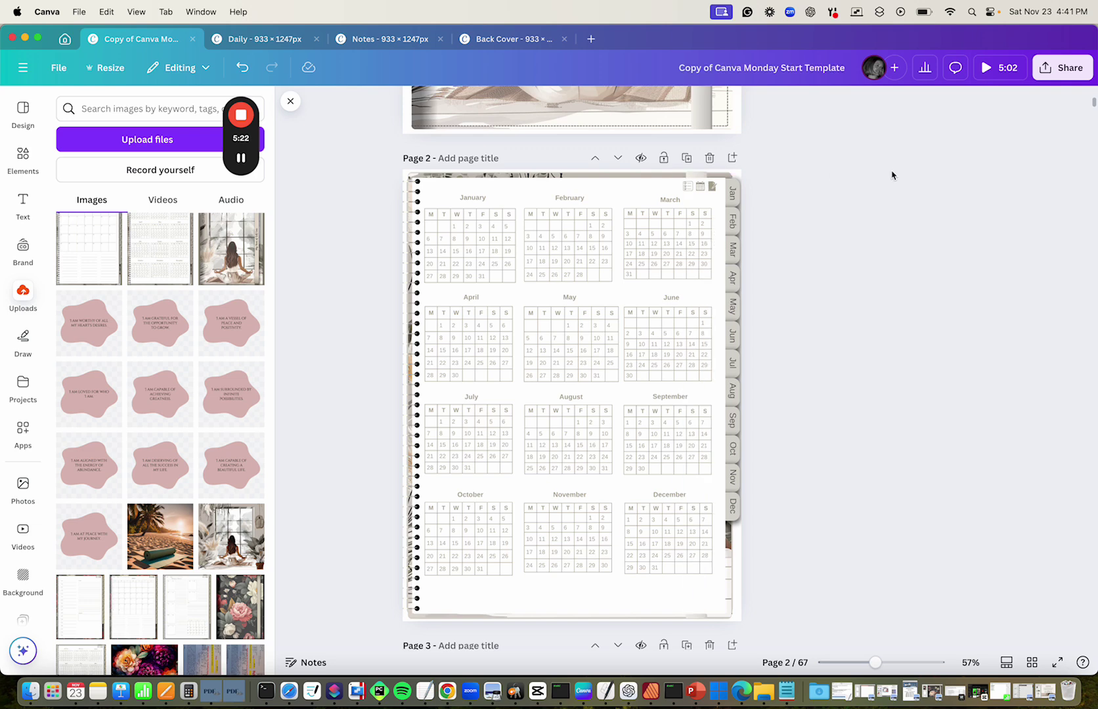
pyautogui.moveTo(820, 139); pyautogui.dragTo(741, 527)
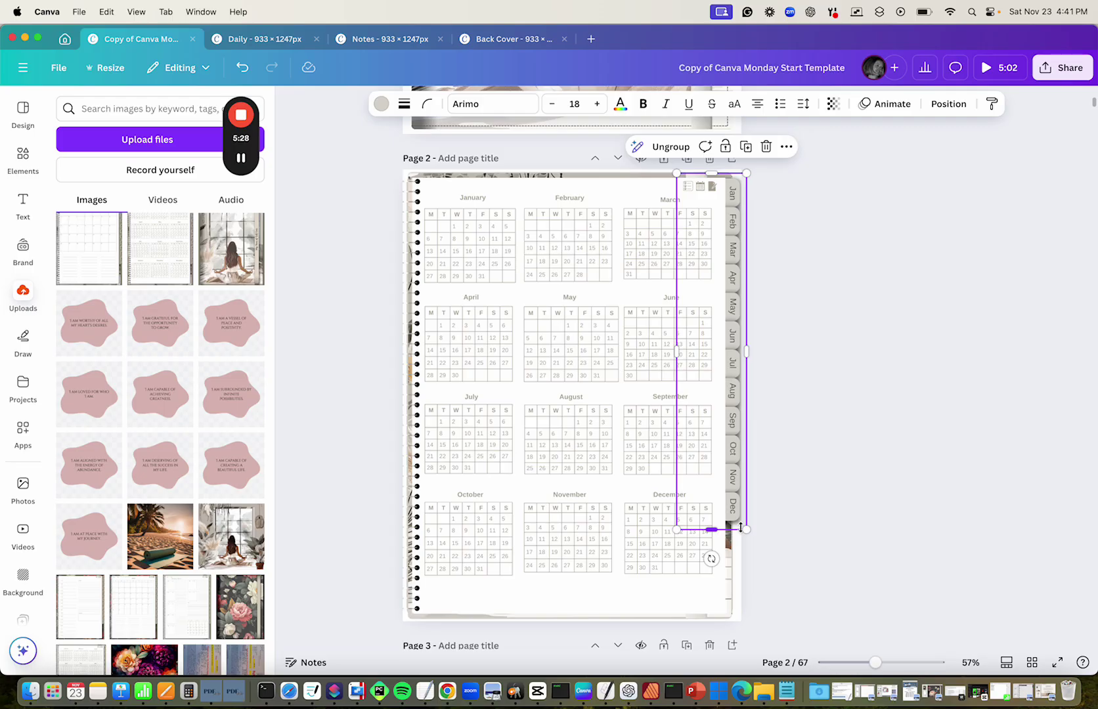
# Step: Recolour the month tabs with the beige photo swatch and apply it to all pages
pyautogui.click(380, 105)
pyautogui.scroll(-5, 138, 486)
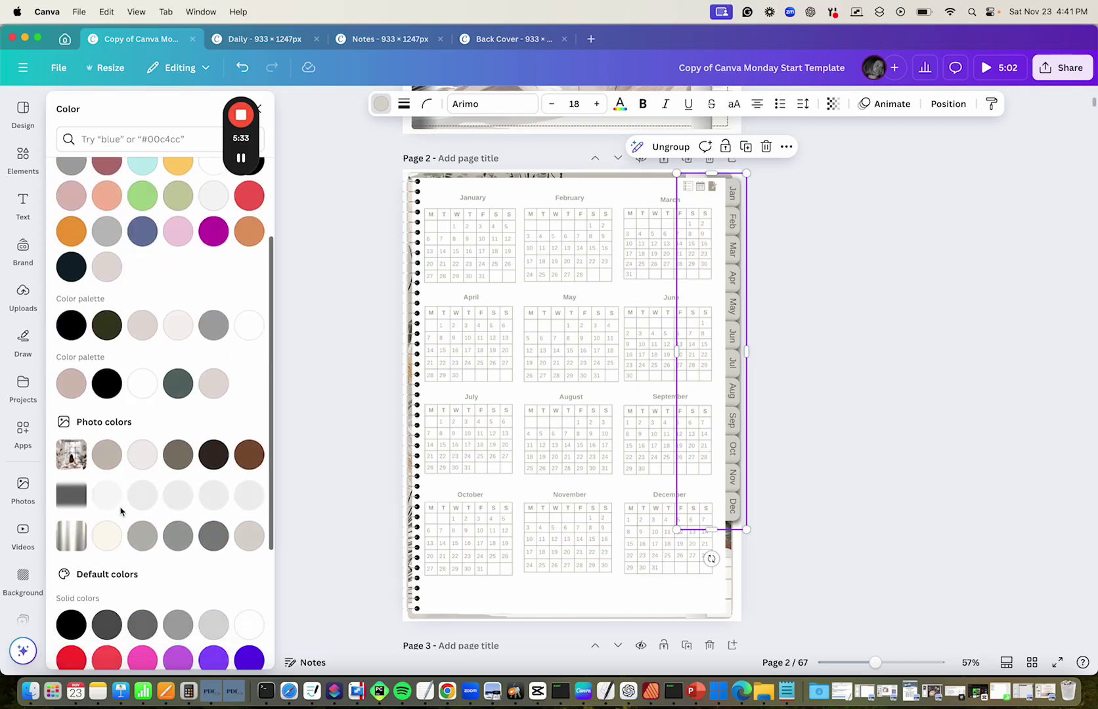
pyautogui.click(106, 463)
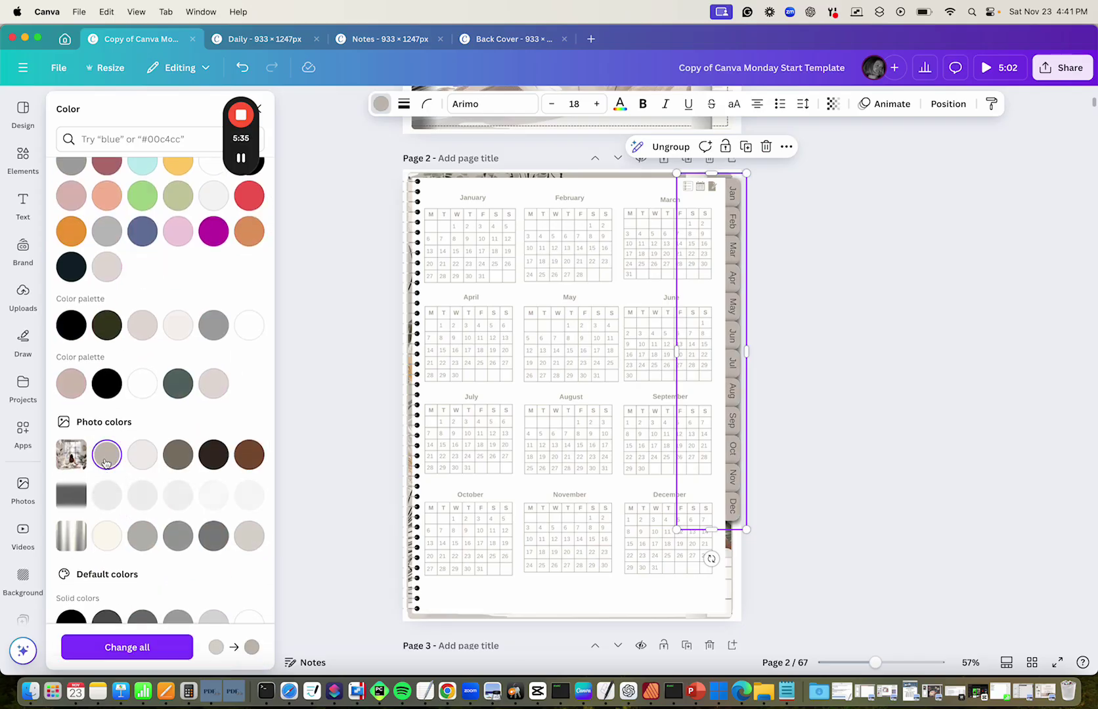
pyautogui.click(133, 645)
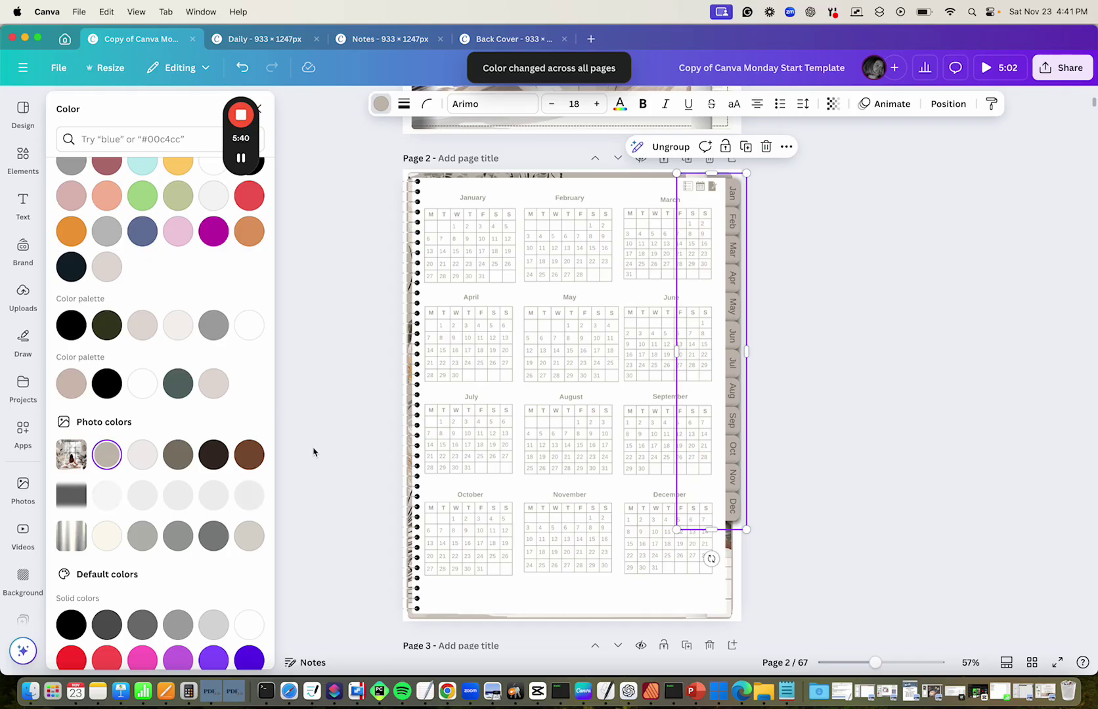
# Step: Scroll down to Page 3 and select its full-page calendar element
pyautogui.scroll(-15, 318, 453)
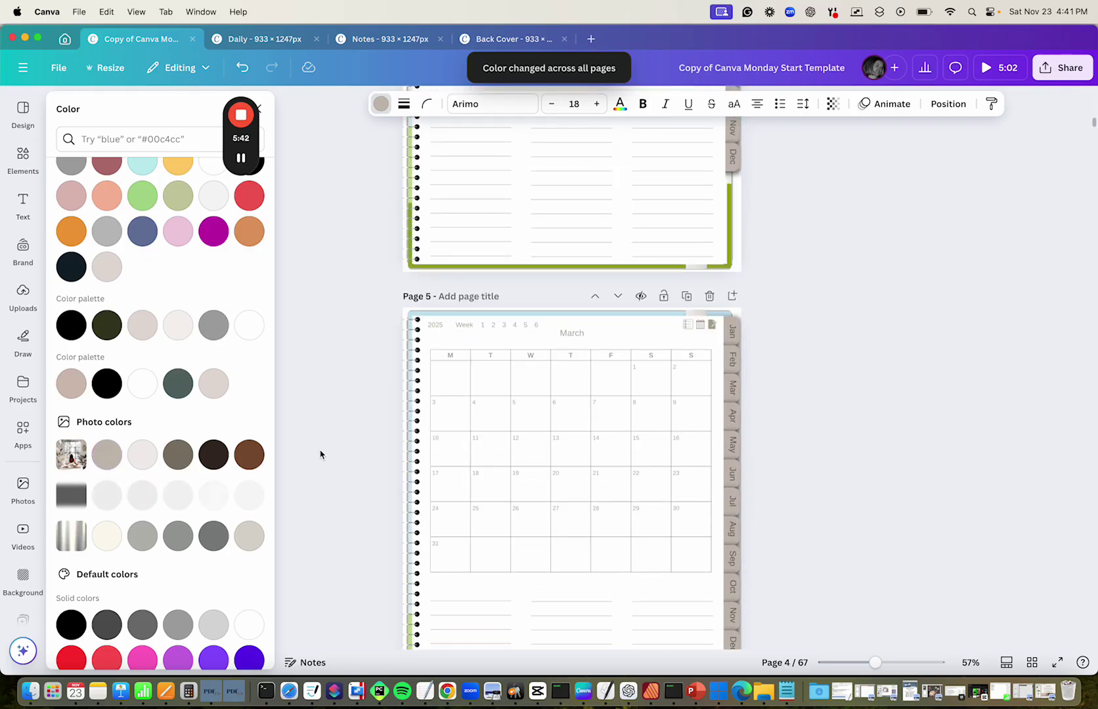
pyautogui.scroll(-8, 320, 454)
pyautogui.scroll(20, 320, 455)
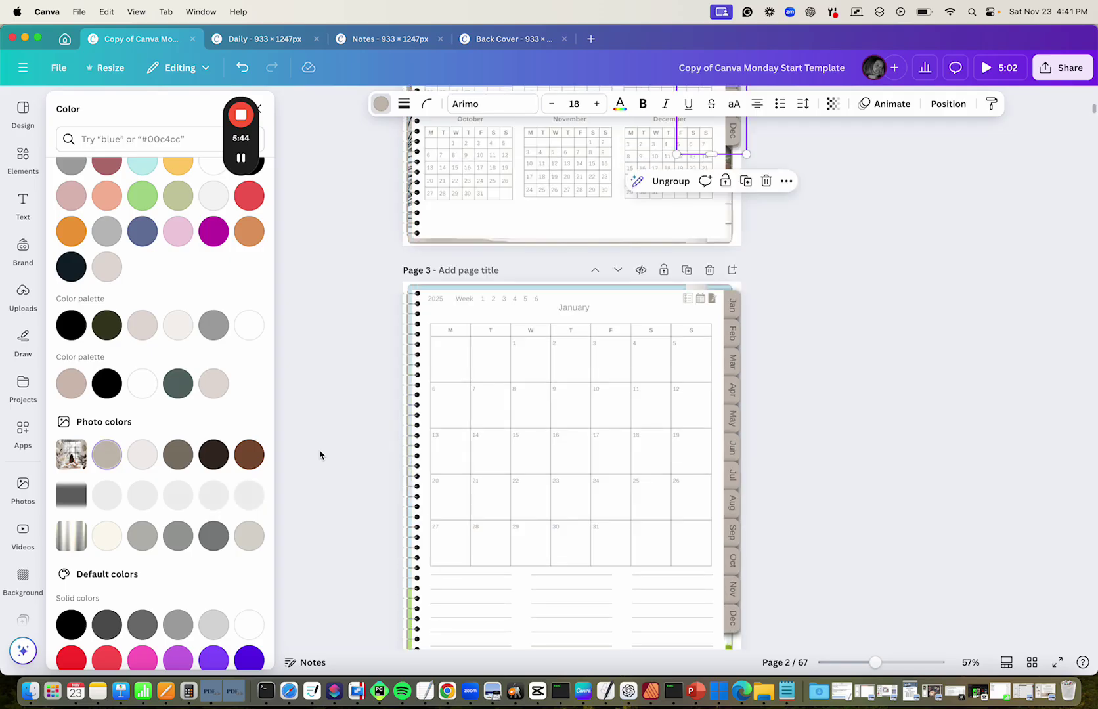
pyautogui.scroll(5, 320, 455)
pyautogui.scroll(-6, 320, 455)
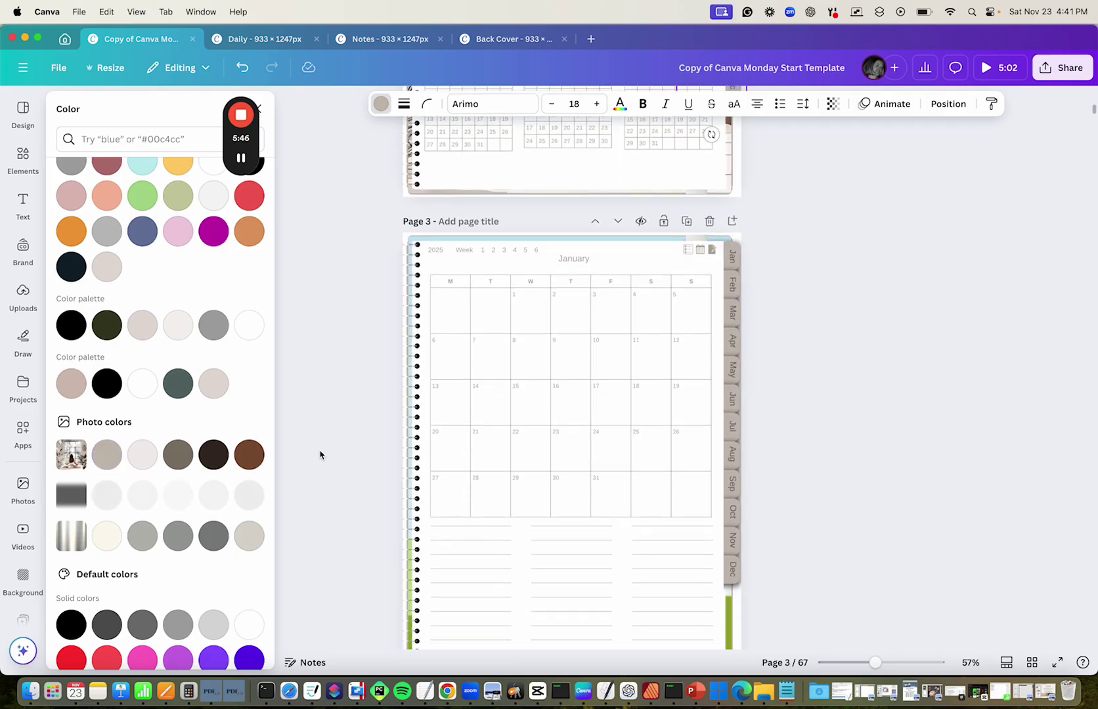
pyautogui.scroll(-2, 320, 454)
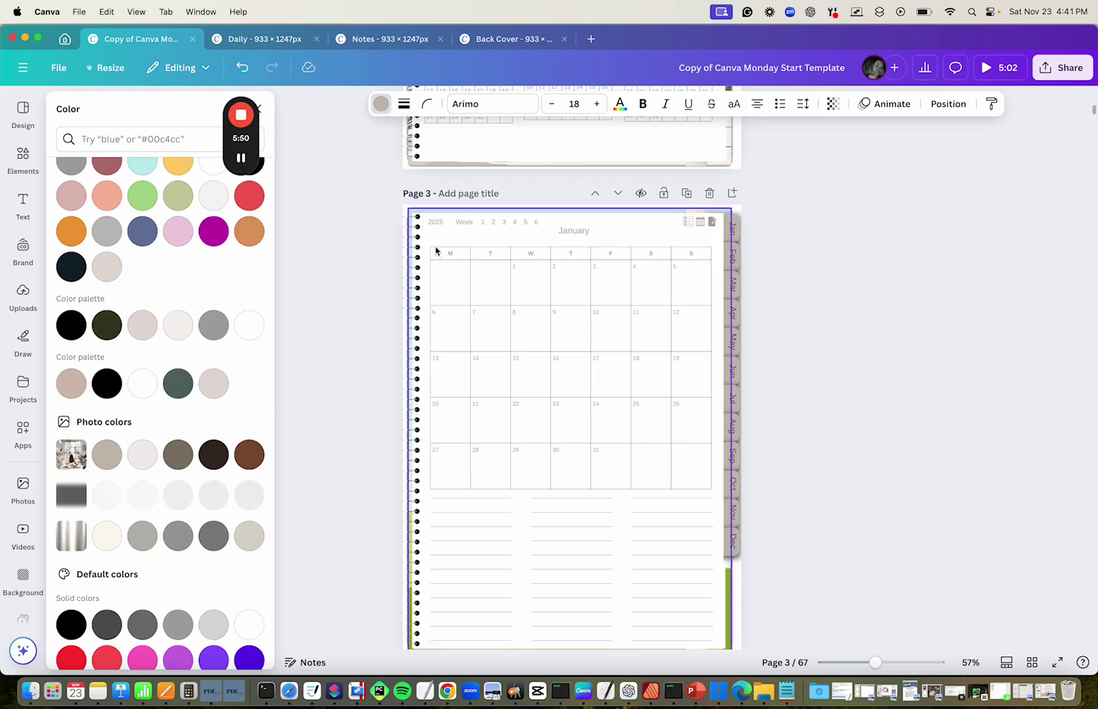
pyautogui.click(466, 217)
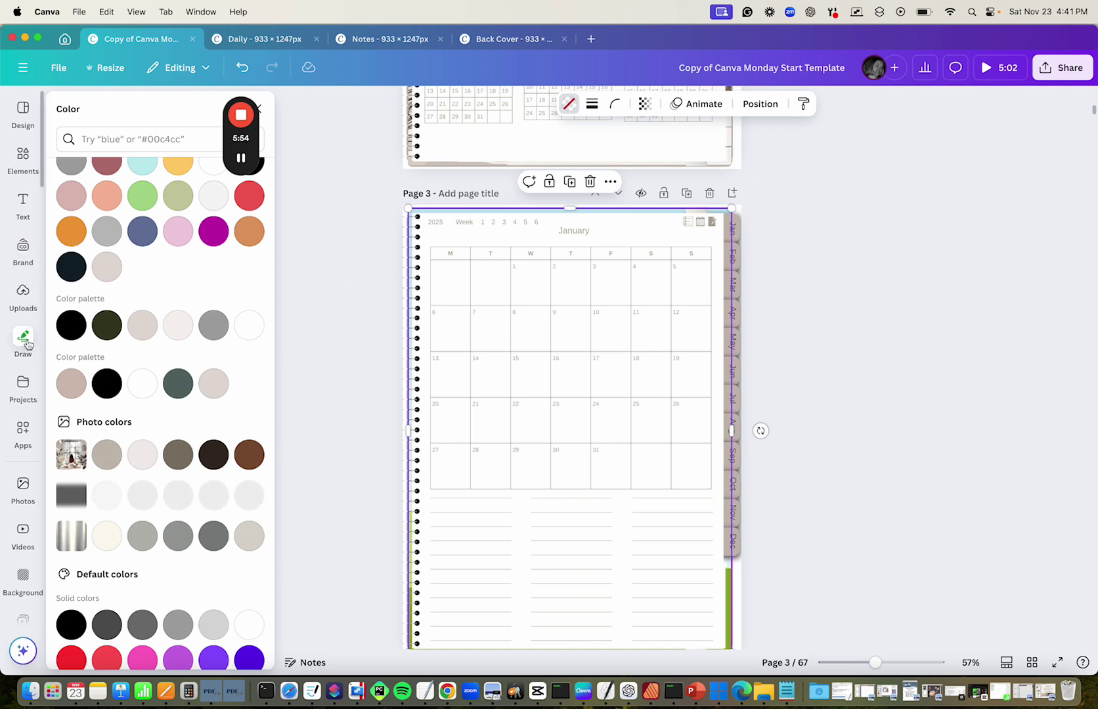
# Step: Drag the yoga photo from Uploads onto the Page 3 calendar
pyautogui.click(23, 294)
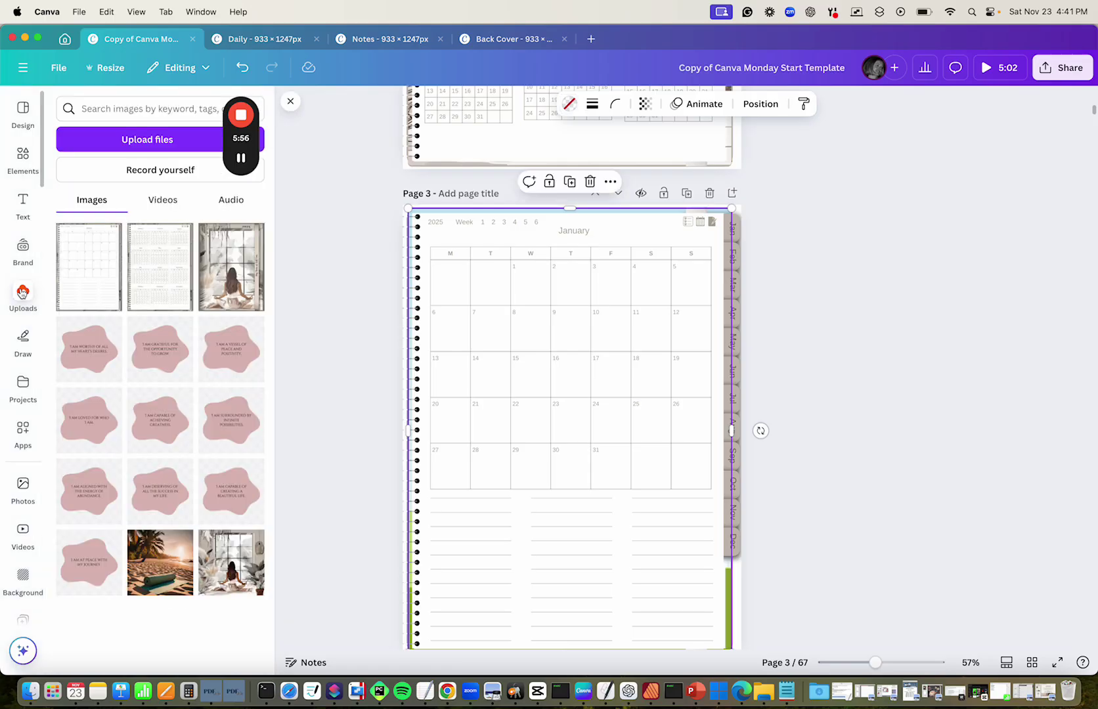
pyautogui.moveTo(228, 572); pyautogui.dragTo(488, 210)
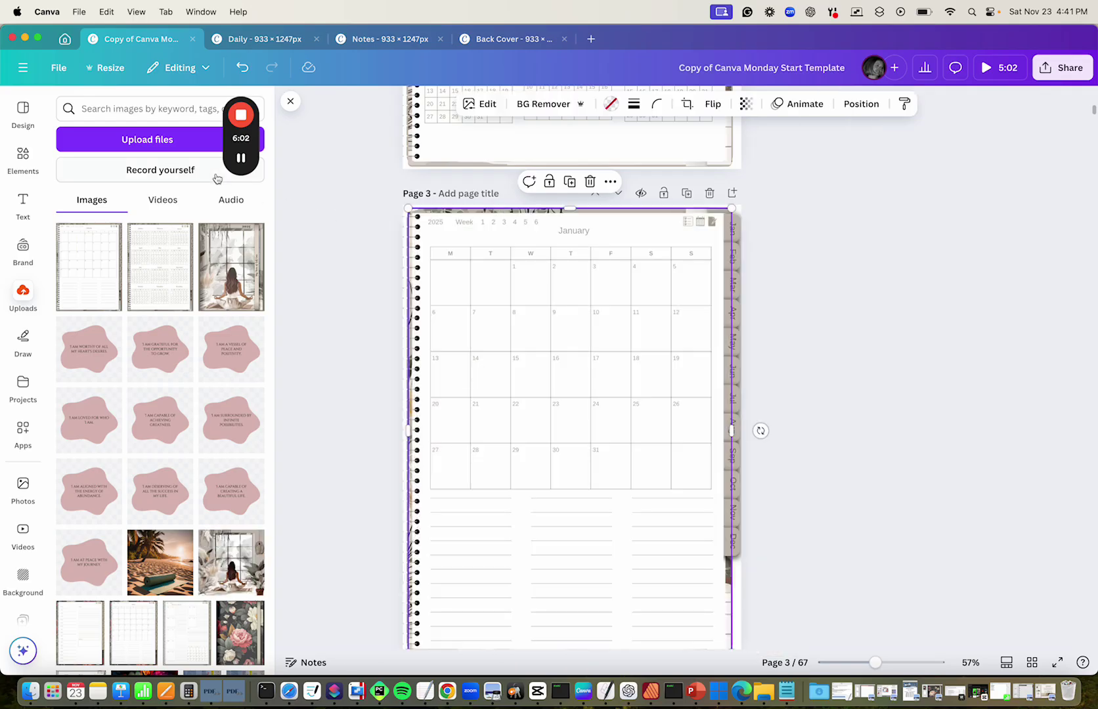
pyautogui.moveTo(245, 163)
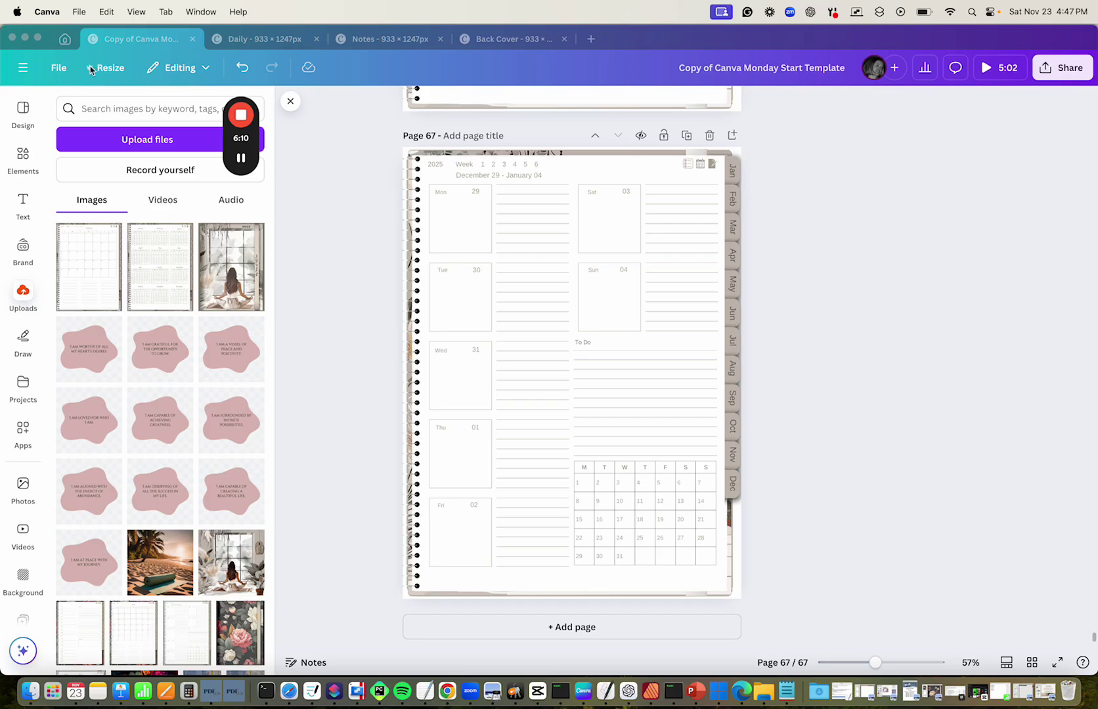
# Step: Save the planner design via File > Save
pyautogui.click(56, 74)
pyautogui.click(58, 71)
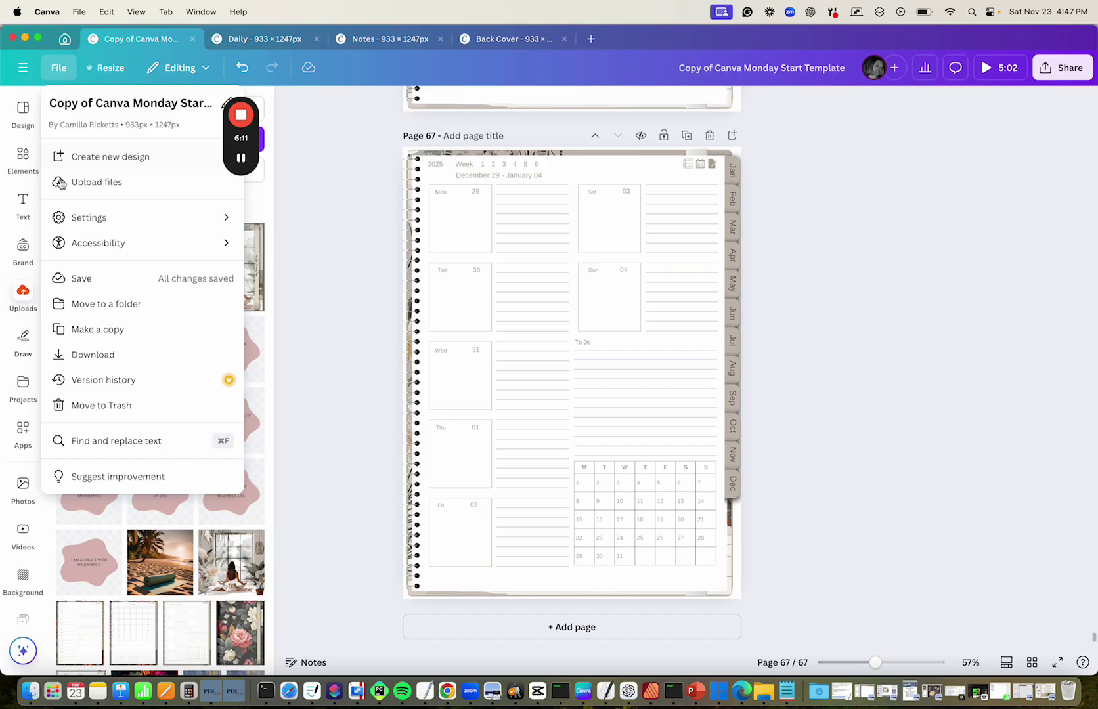
pyautogui.click(77, 279)
# Step: In the Daily design, delete the floating yoga image and set the yoga photo as the page background
pyautogui.click(268, 39)
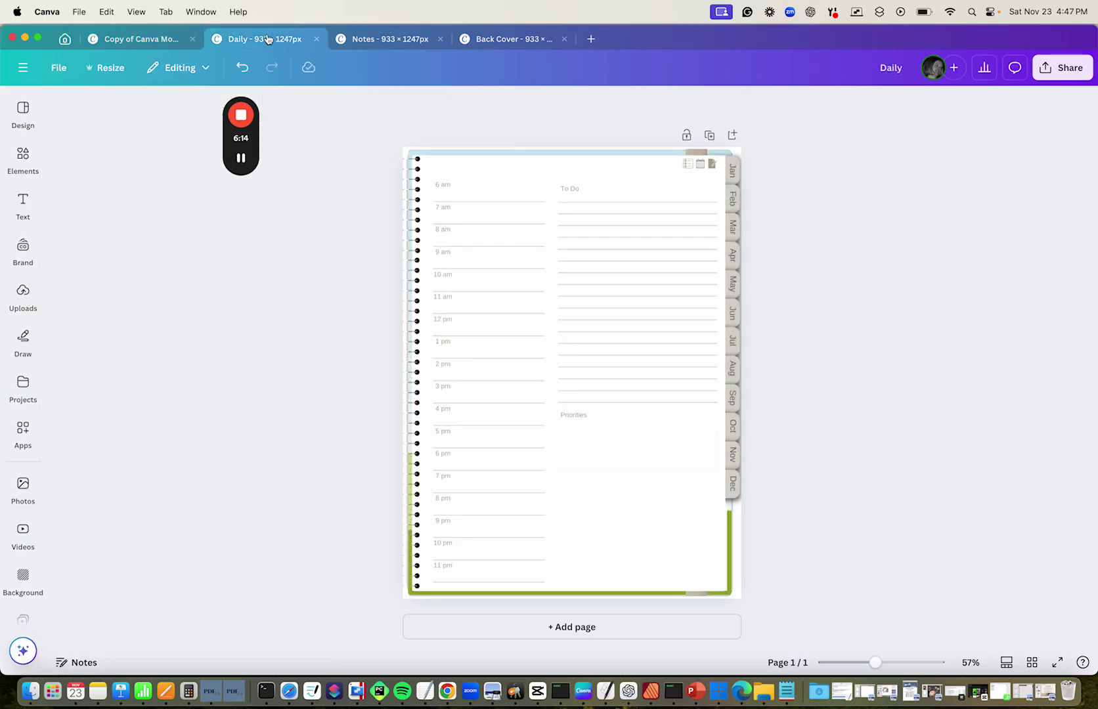
pyautogui.click(23, 293)
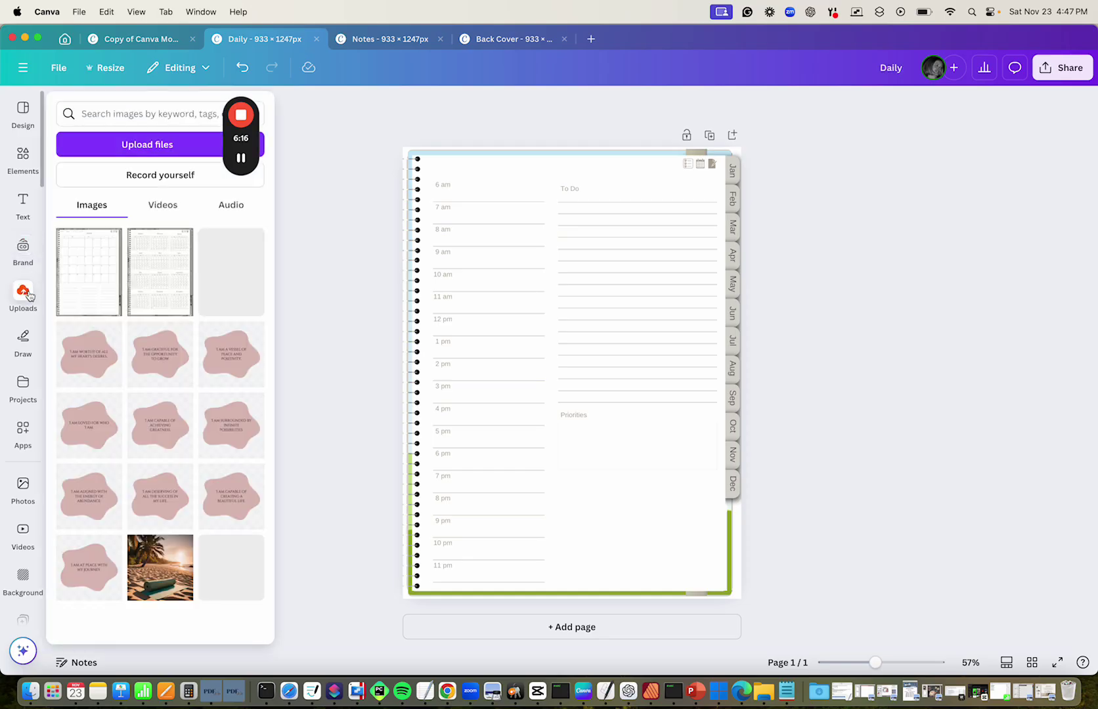
pyautogui.click(220, 283)
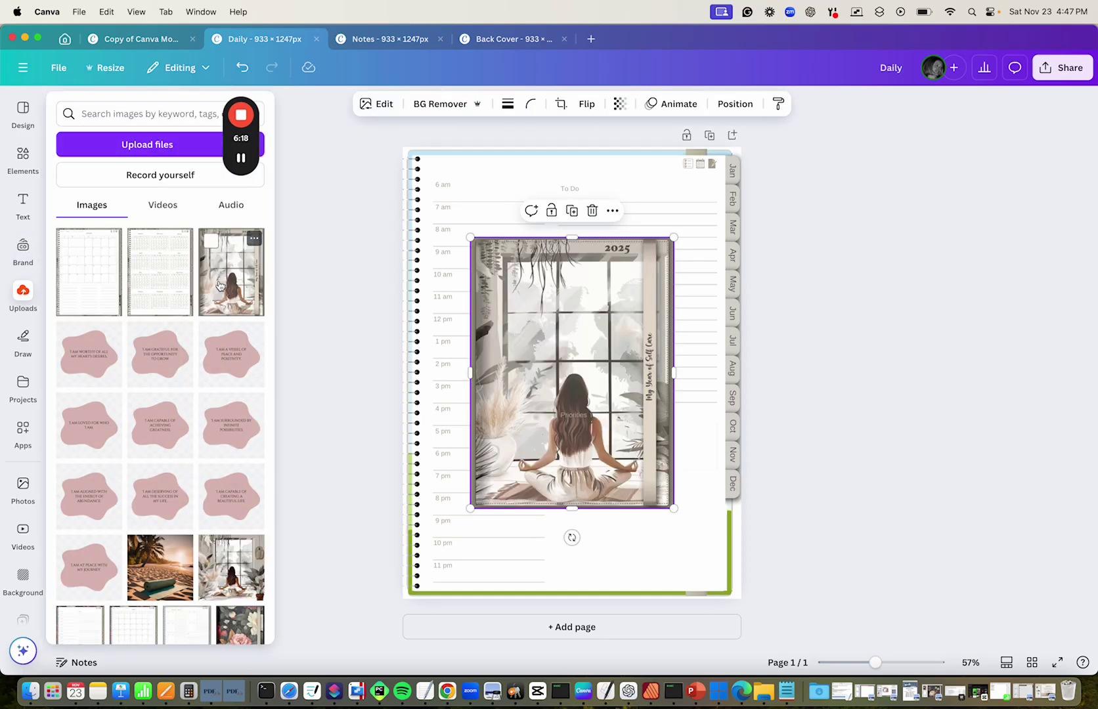
pyautogui.click(501, 299)
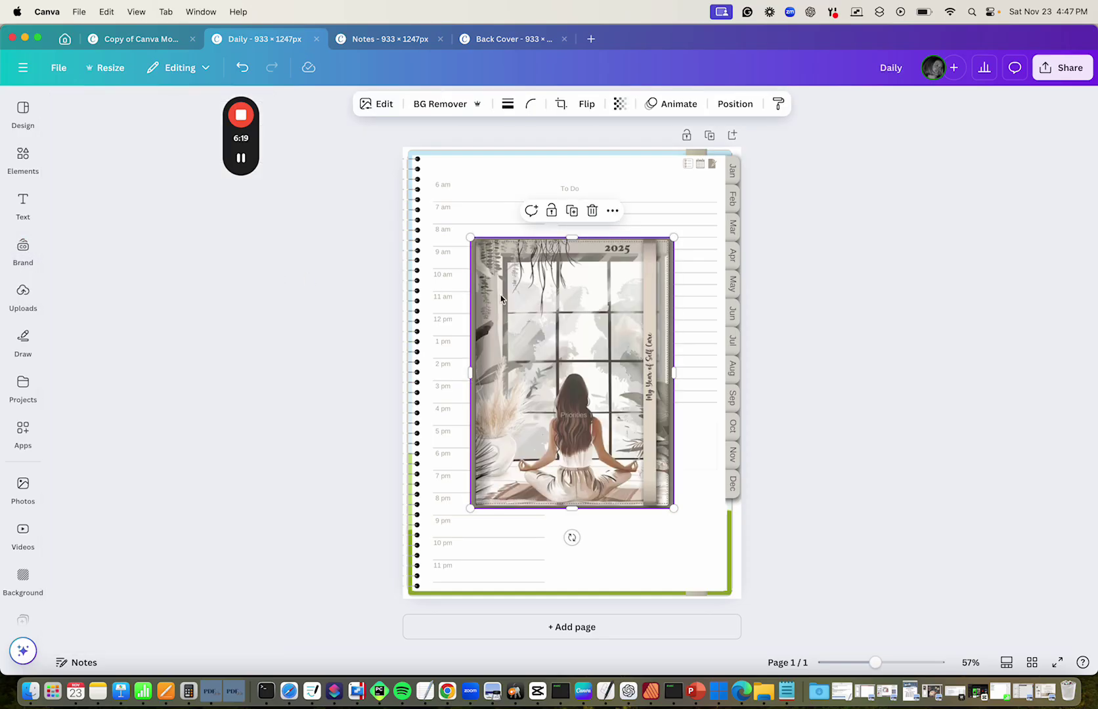
pyautogui.click(588, 213)
pyautogui.click(29, 263)
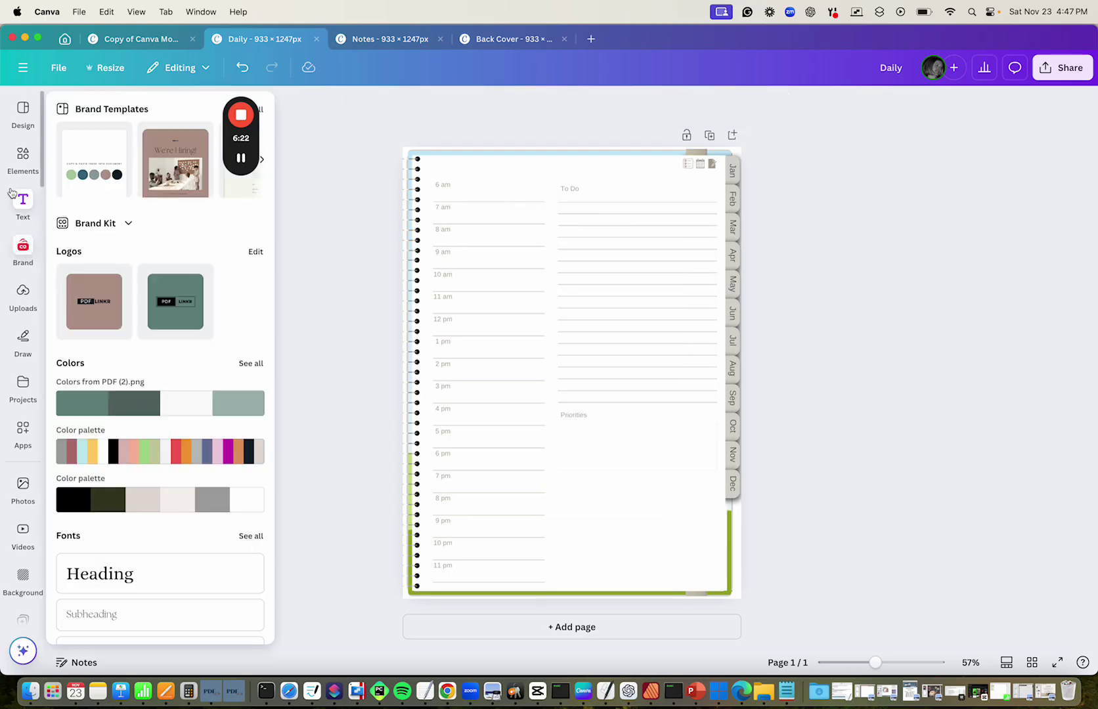
pyautogui.click(26, 296)
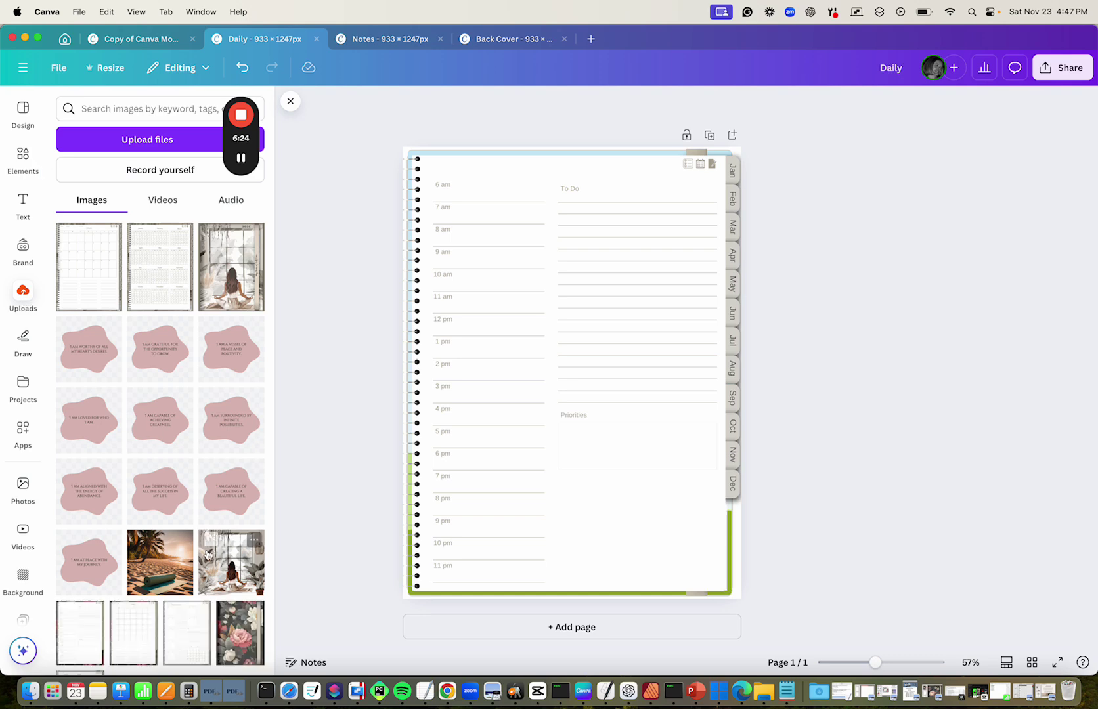
pyautogui.moveTo(220, 557); pyautogui.dragTo(337, 428)
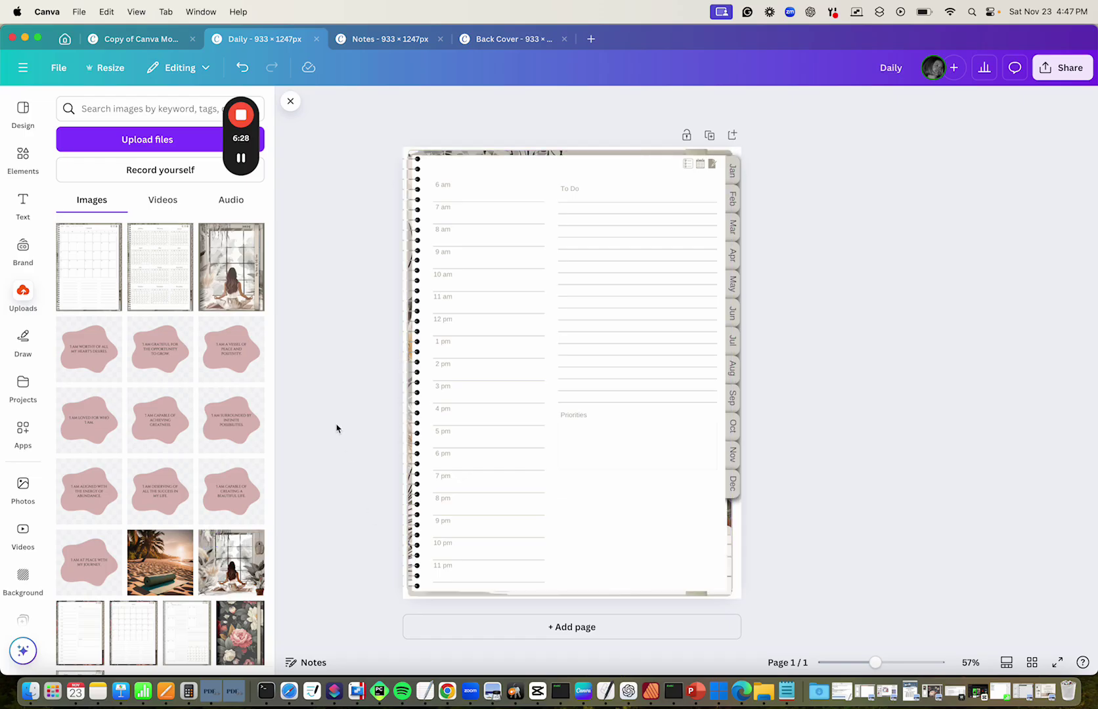
# Step: Recolour the narrow right-edge strip with a light photo colour
pyautogui.click(701, 158)
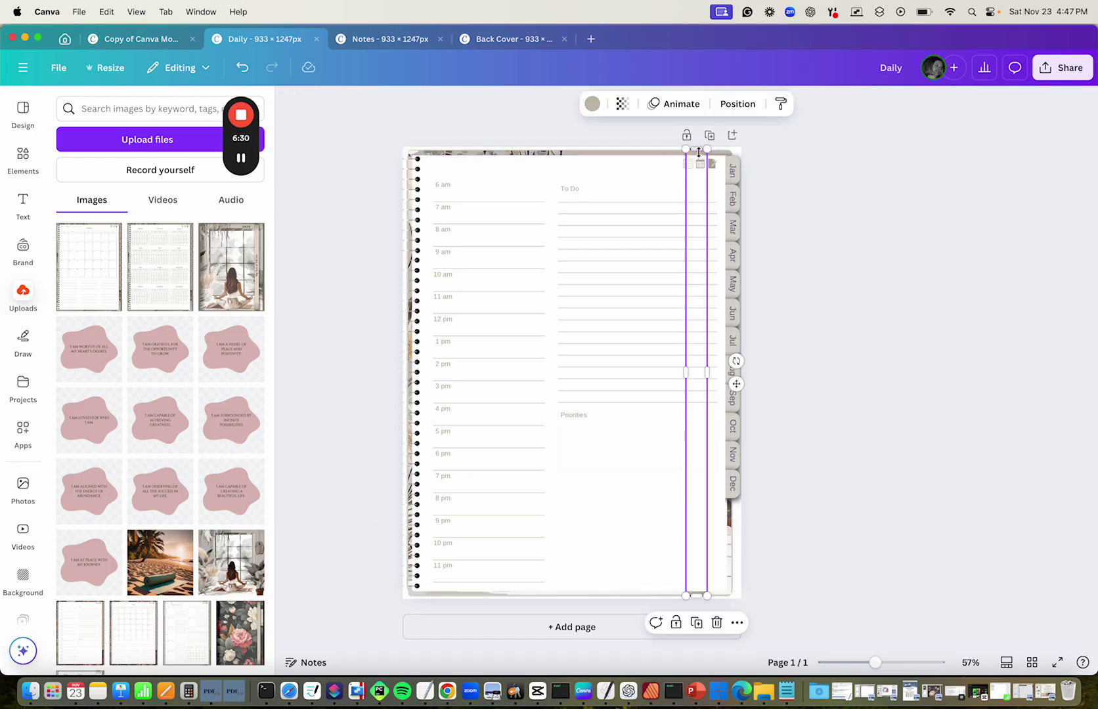
pyautogui.click(592, 103)
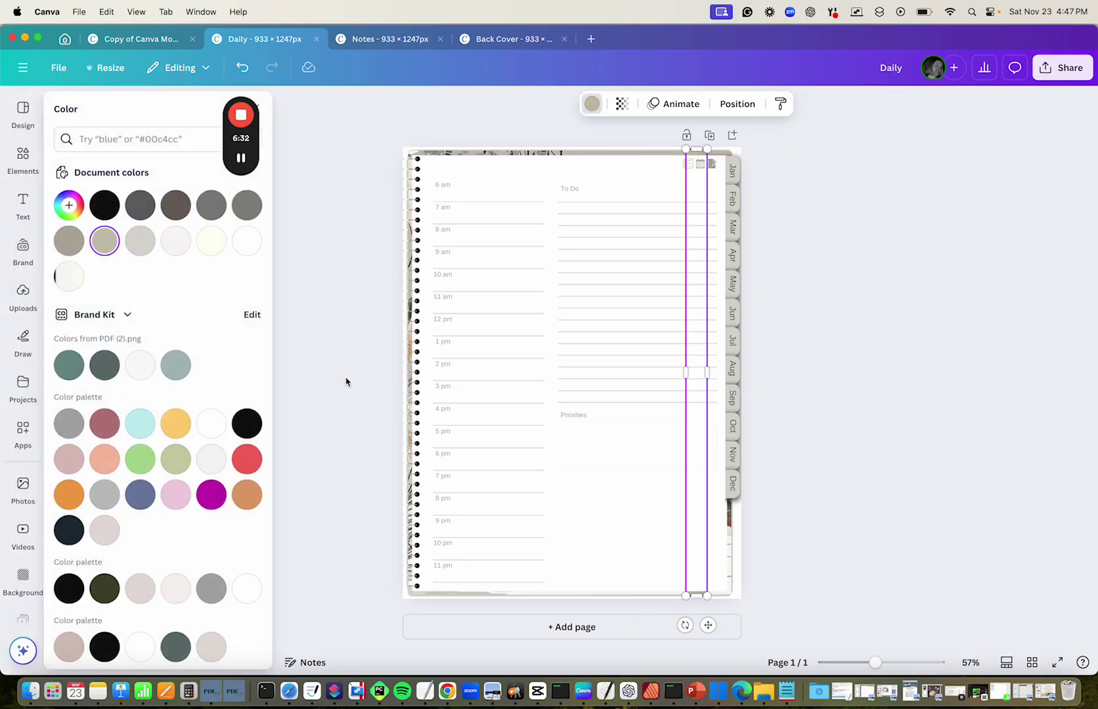
pyautogui.scroll(-2, 142, 557)
pyautogui.scroll(-5, 142, 557)
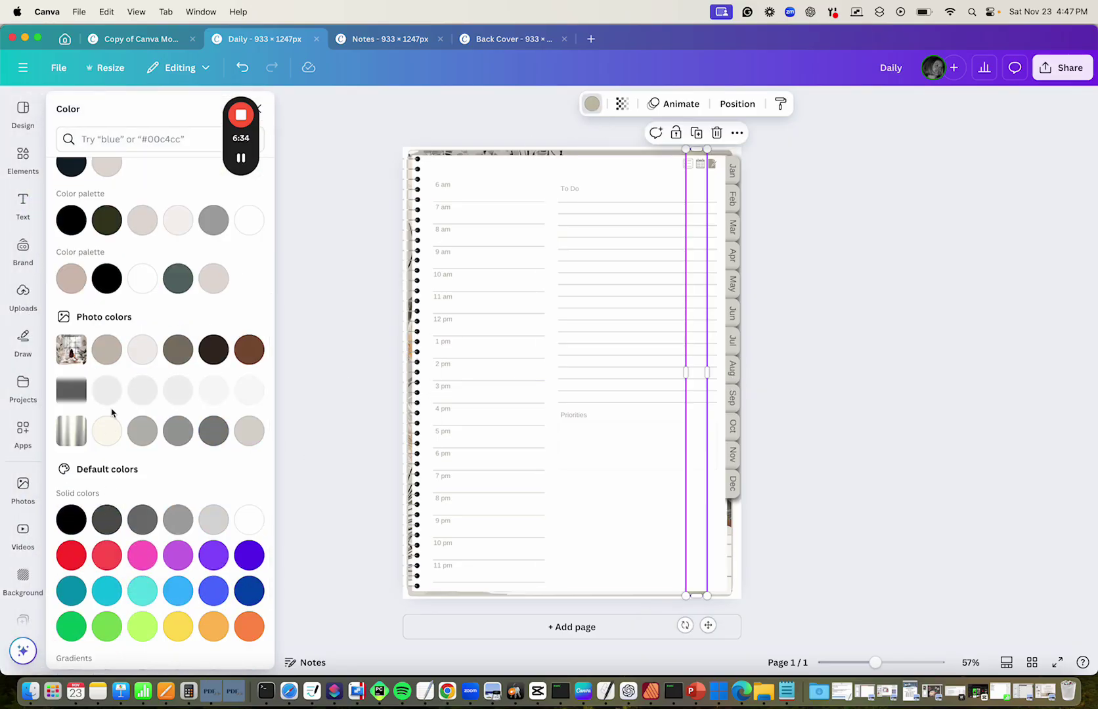
pyautogui.click(143, 352)
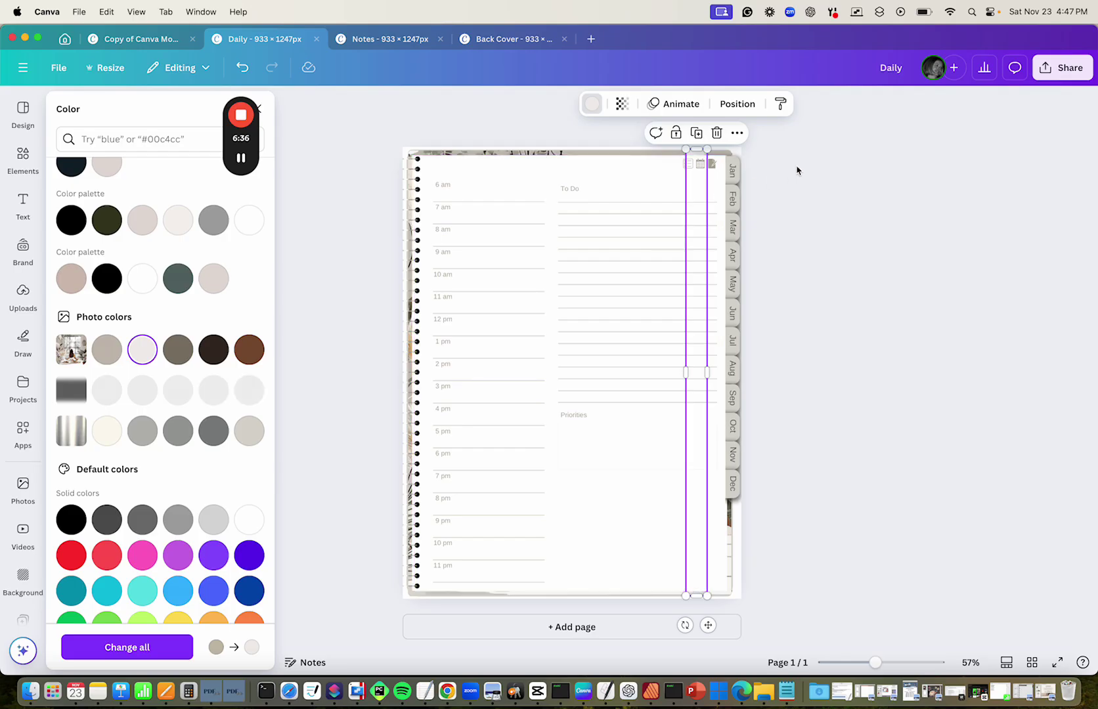
pyautogui.press('Escape')
# Step: Recolour the month tabs along the right edge with a beige photo colour
pyautogui.moveTo(805, 144); pyautogui.dragTo(742, 507)
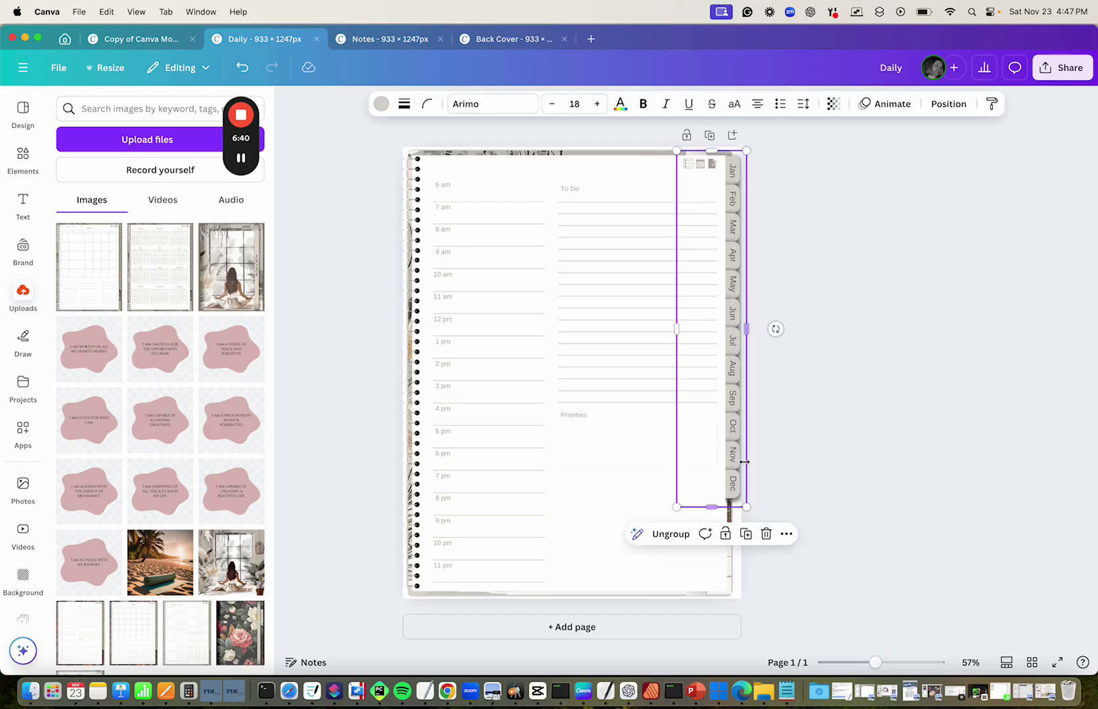
pyautogui.click(383, 107)
pyautogui.scroll(-10, 142, 467)
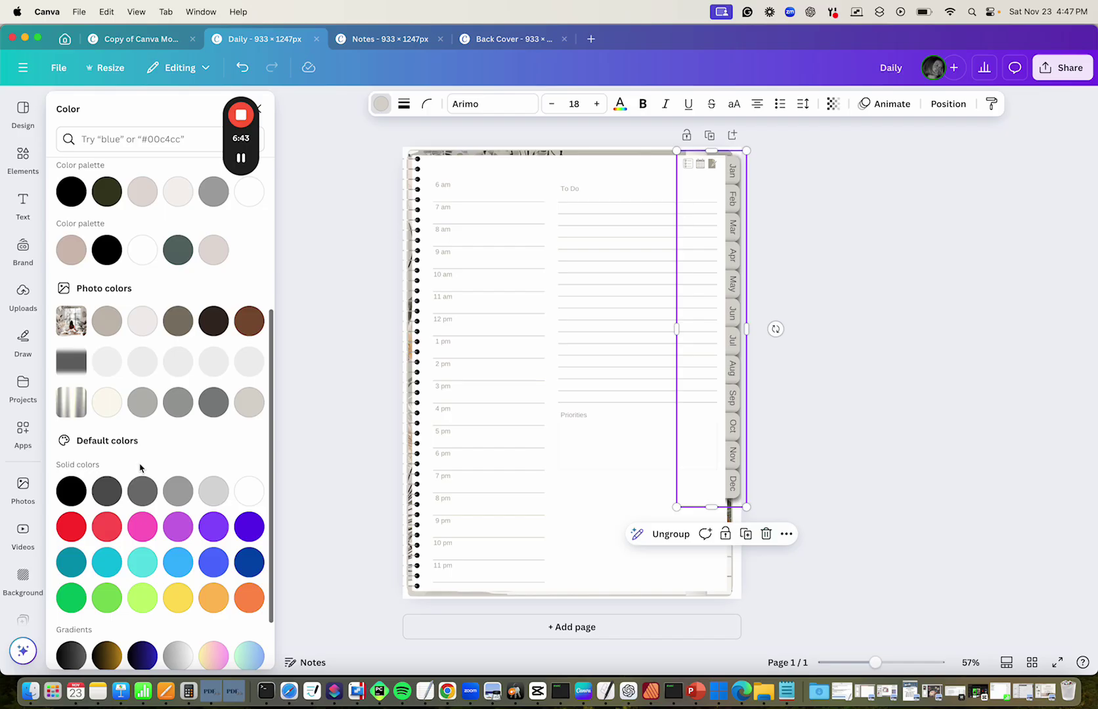
pyautogui.click(107, 321)
pyautogui.click(355, 290)
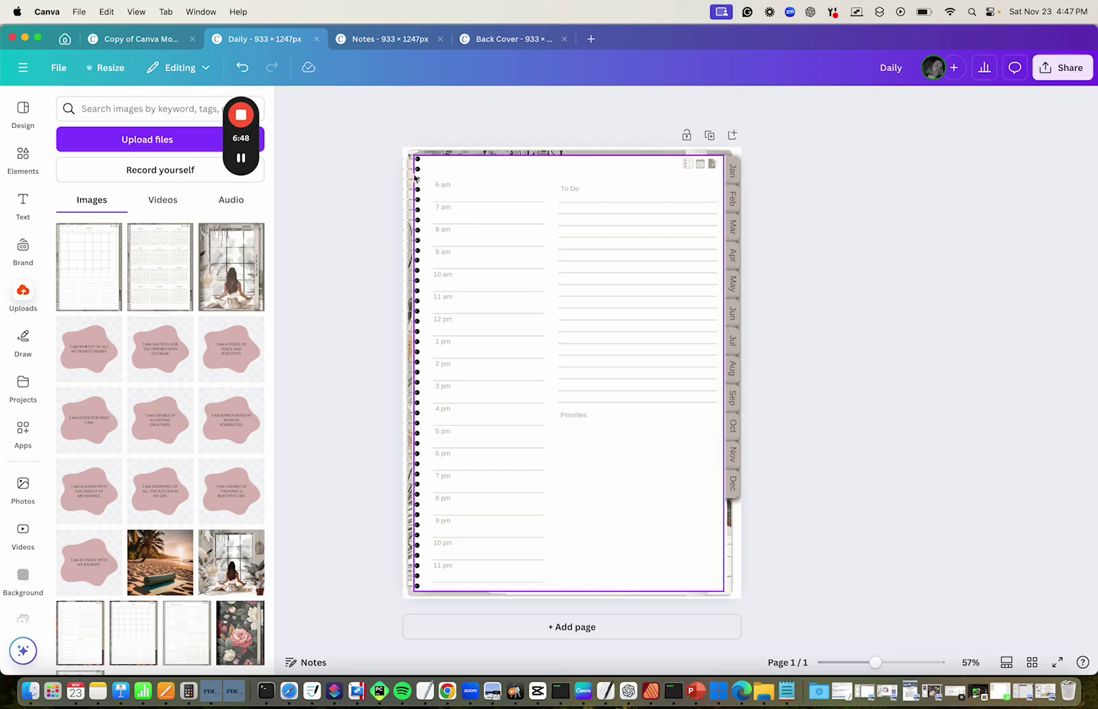
# Step: Add a subheading at the top of the Daily page, widen it, and replace its text with 'Date'
pyautogui.click(26, 206)
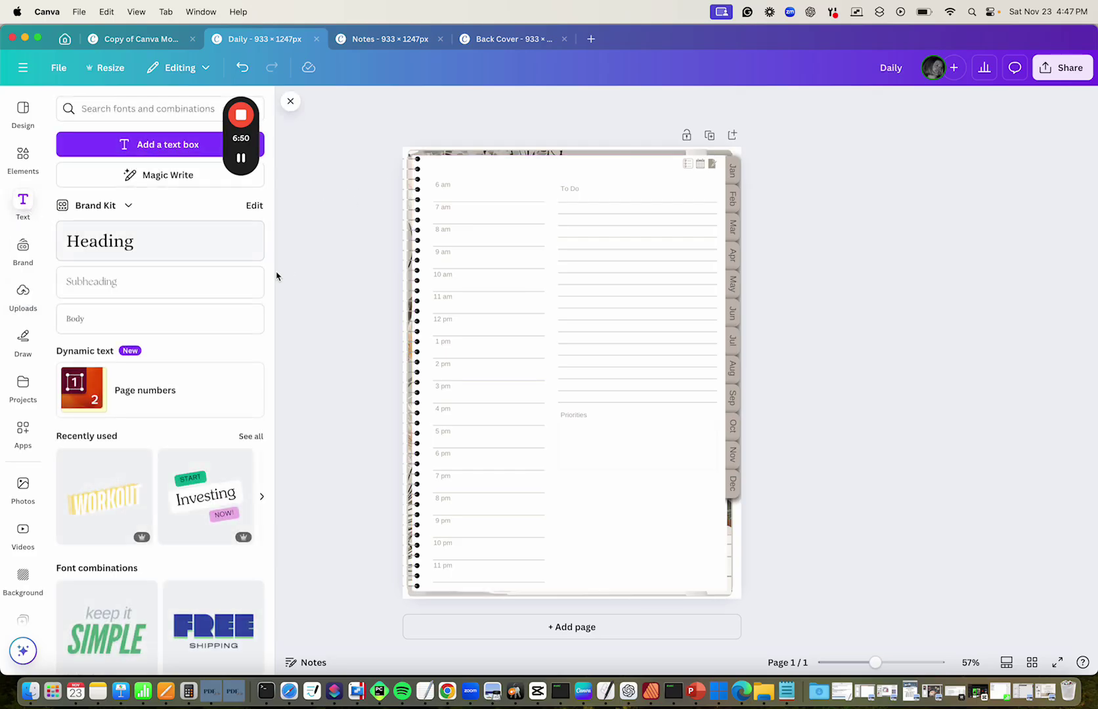
pyautogui.click(141, 292)
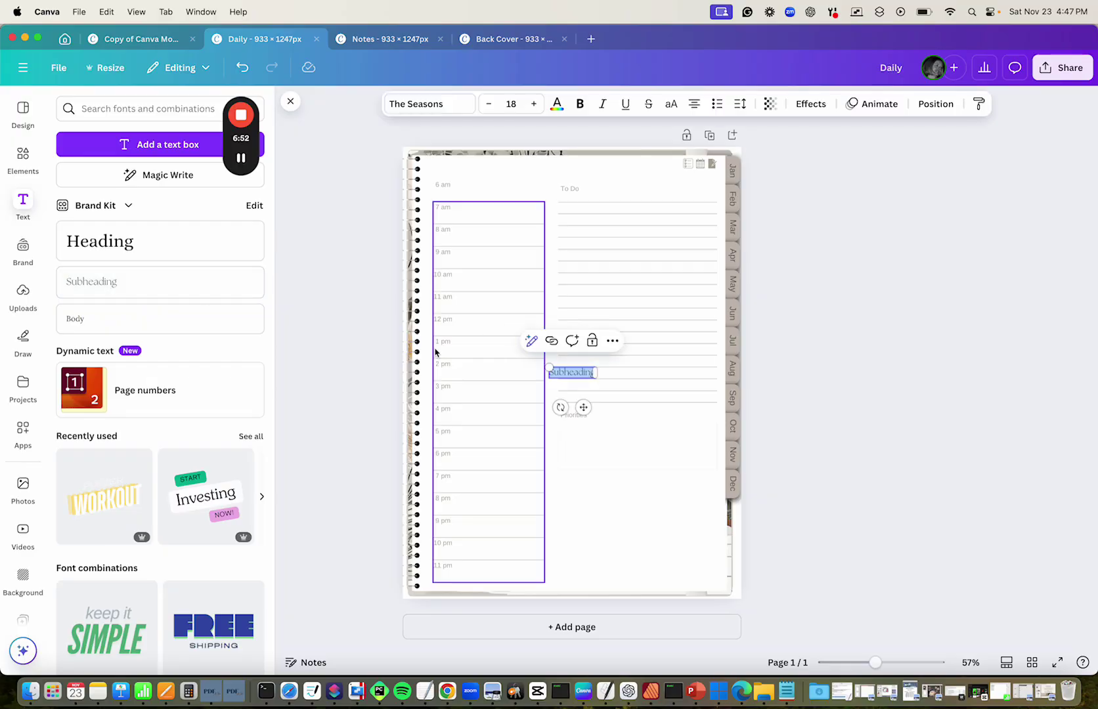
pyautogui.moveTo(582, 407); pyautogui.dragTo(628, 168)
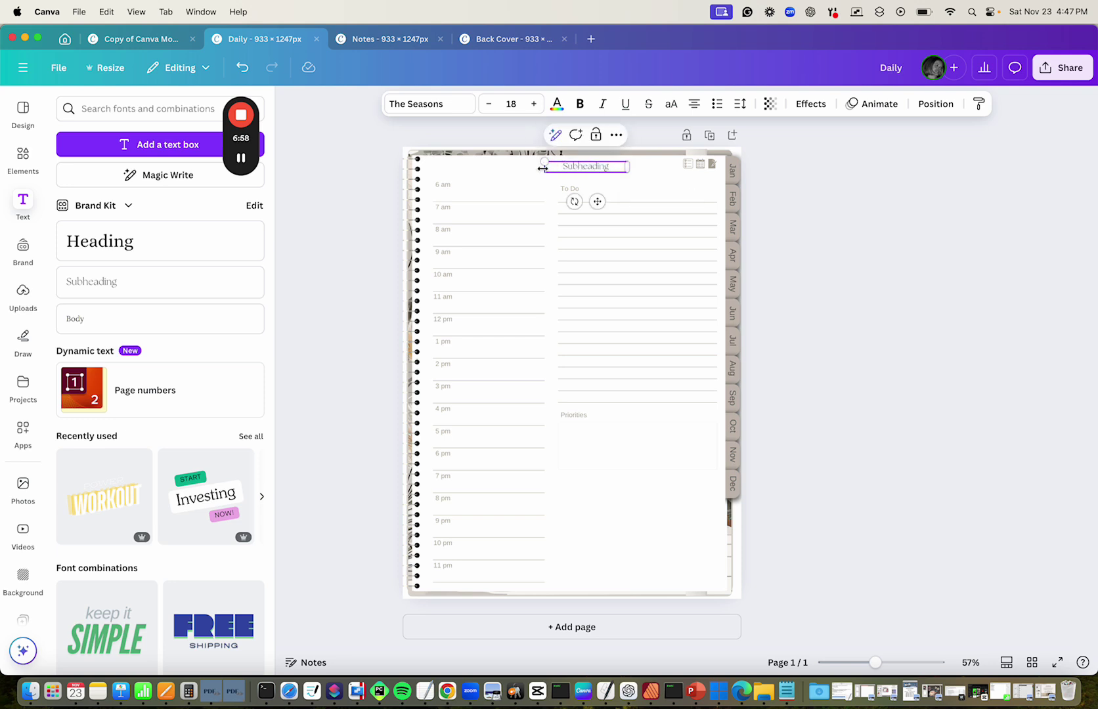
pyautogui.moveTo(543, 168); pyautogui.dragTo(517, 168)
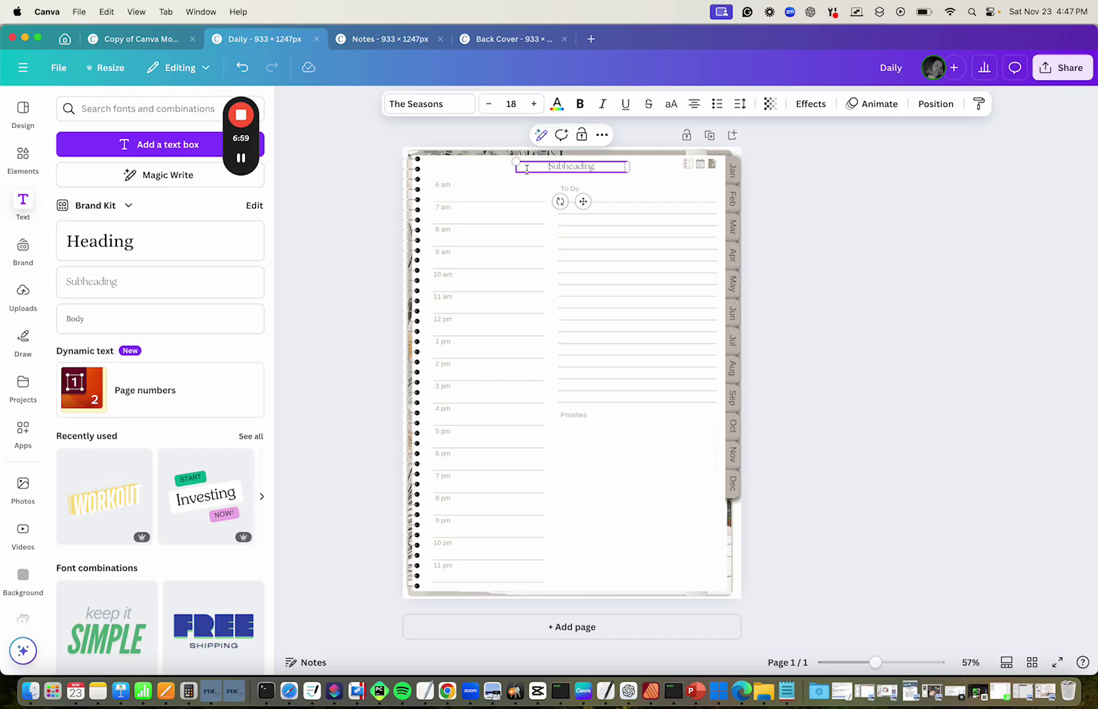
pyautogui.doubleClick(585, 167)
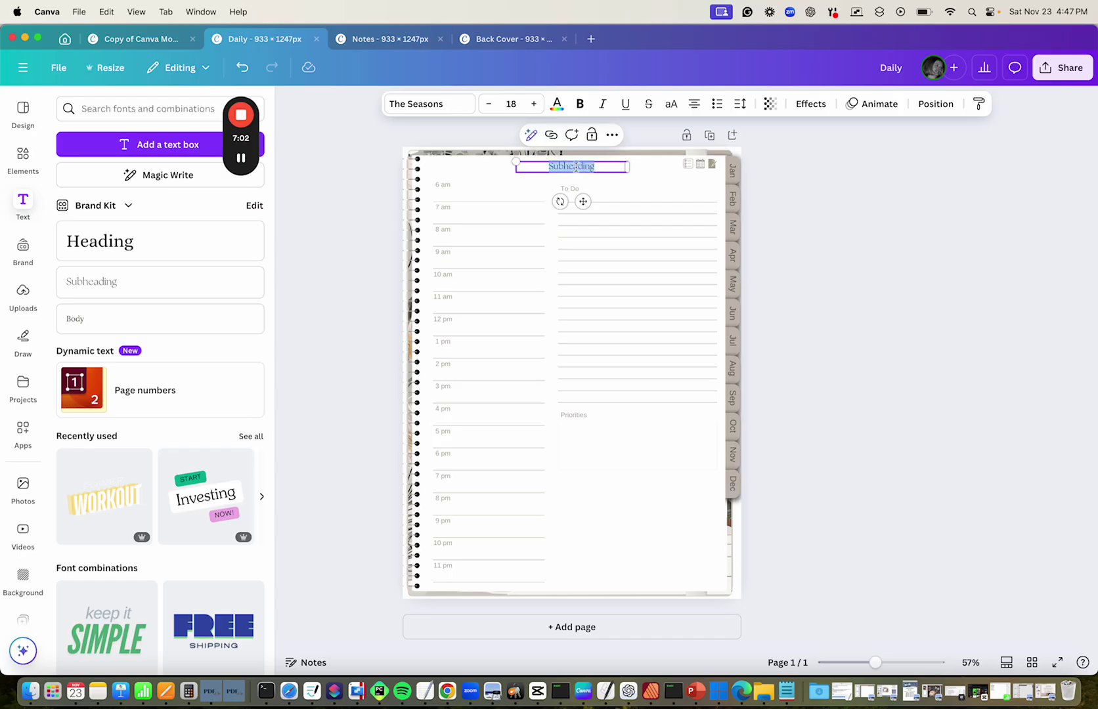
pyautogui.press('BackSpace')
pyautogui.write('Date')
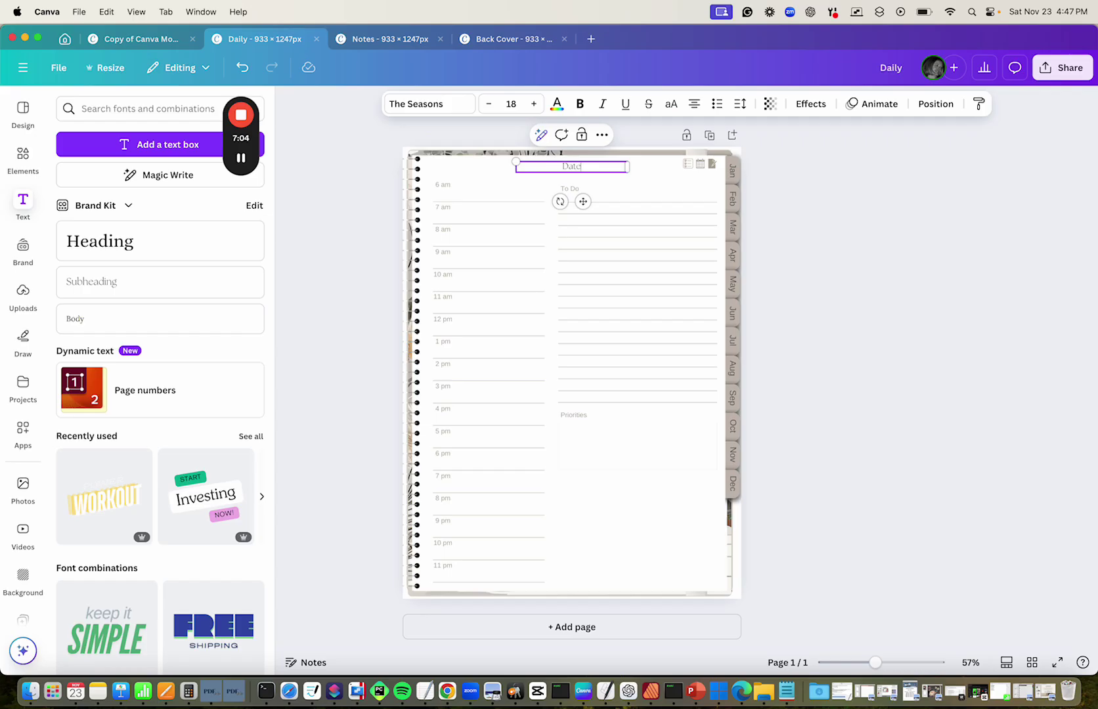
# Step: Set the Date heading's font to Arimo, matching the 6 am label
pyautogui.click(449, 190)
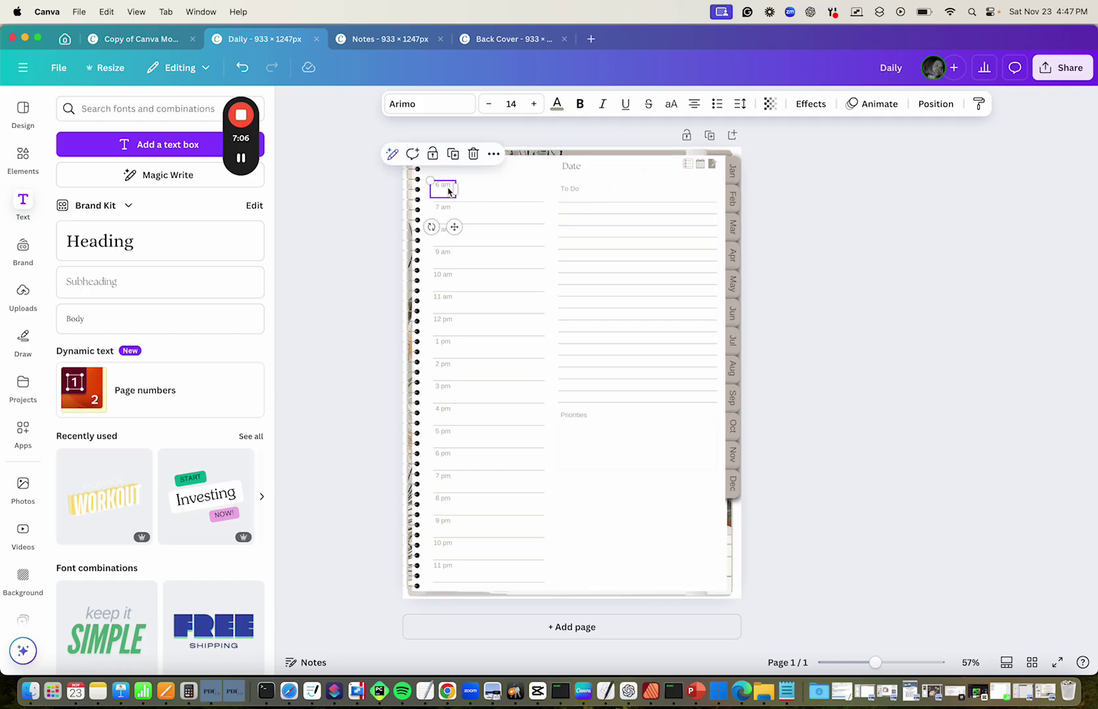
pyautogui.press('Tab')
pyautogui.press('Return')
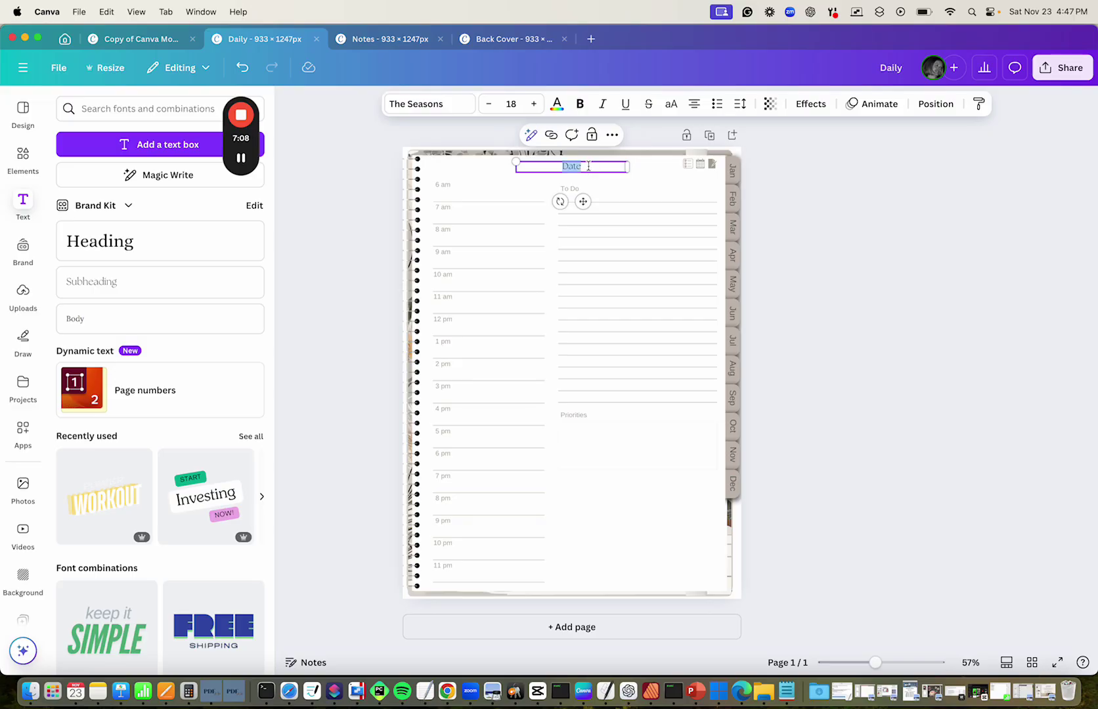
pyautogui.click(430, 104)
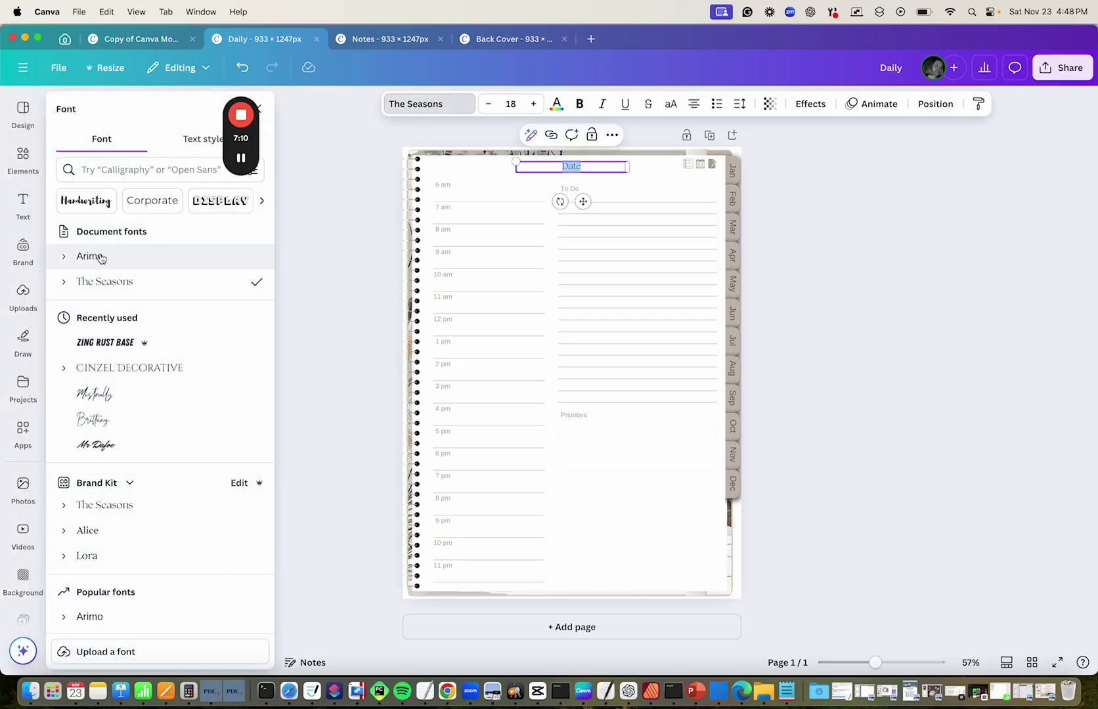
pyautogui.click(99, 255)
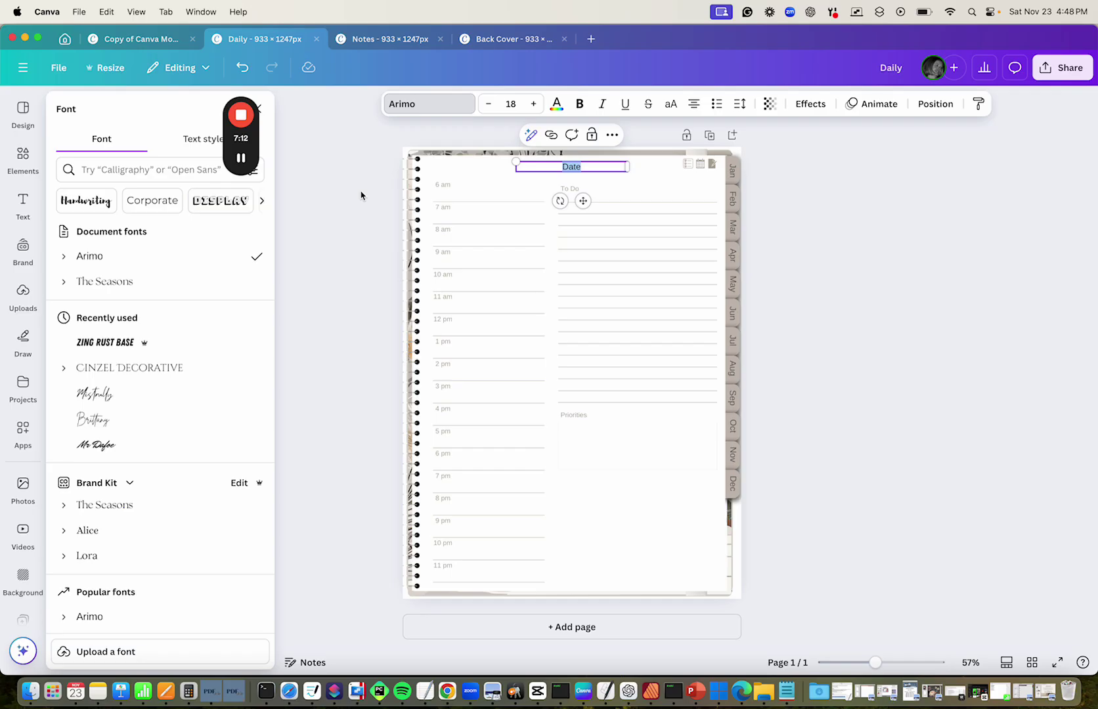
# Step: Give the Date heading the time labels' grey #D0CCC4 using the eyedropper
pyautogui.click(445, 190)
pyautogui.click(557, 106)
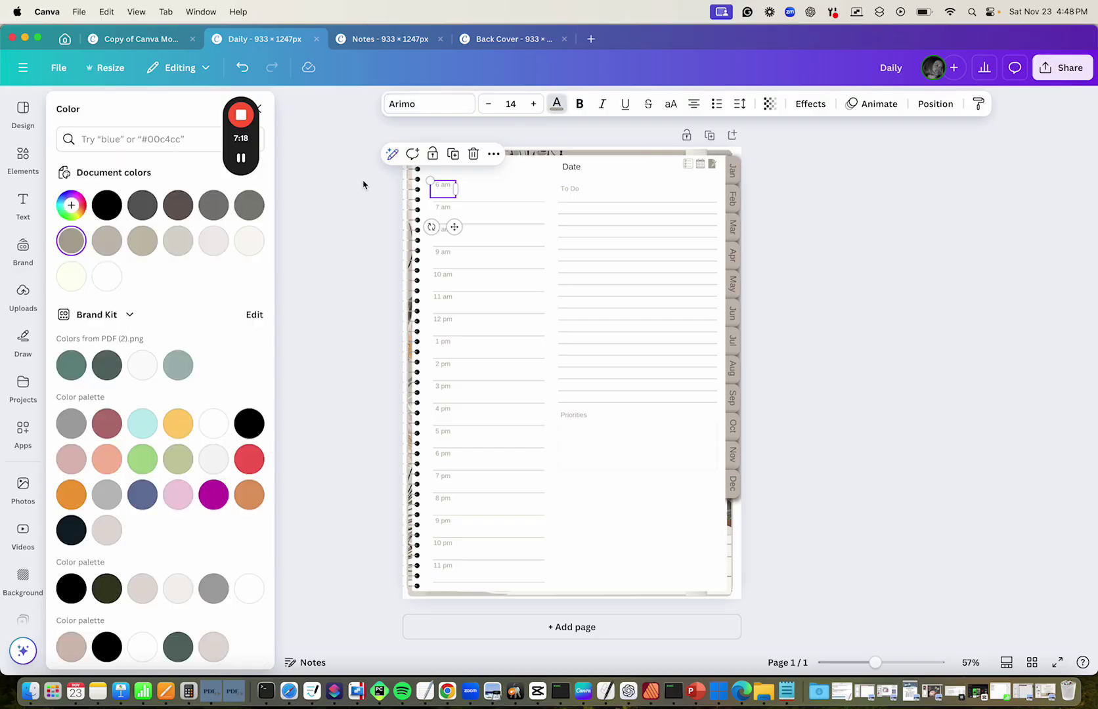
pyautogui.press('Escape')
pyautogui.click(573, 168)
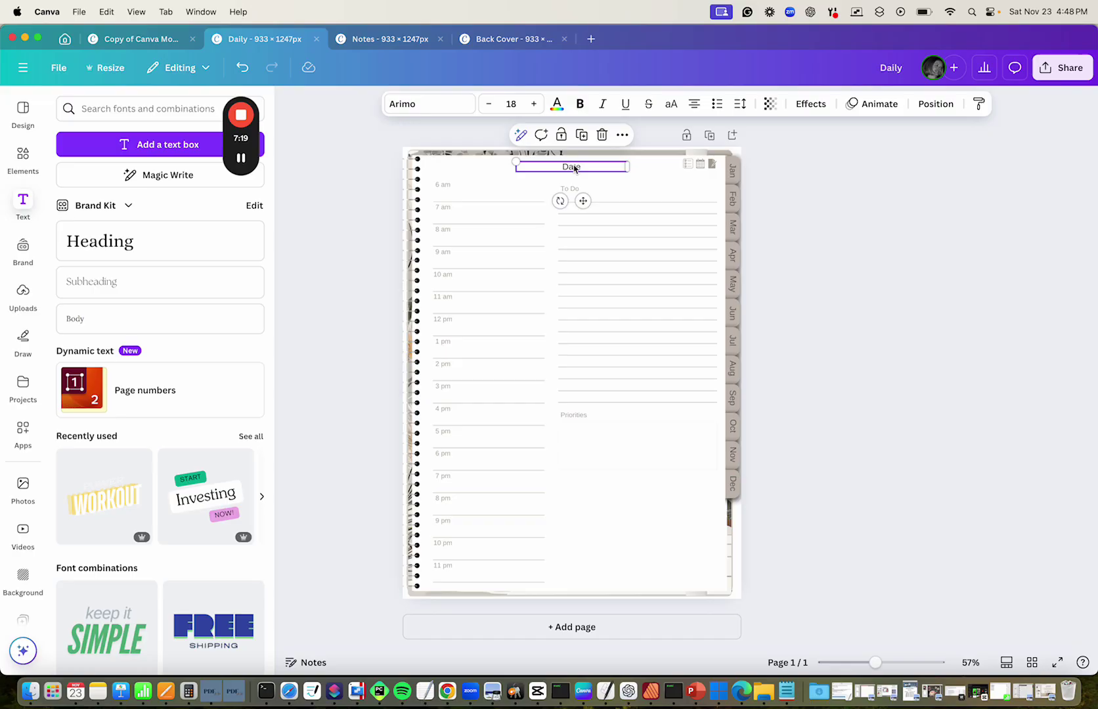
pyautogui.click(557, 105)
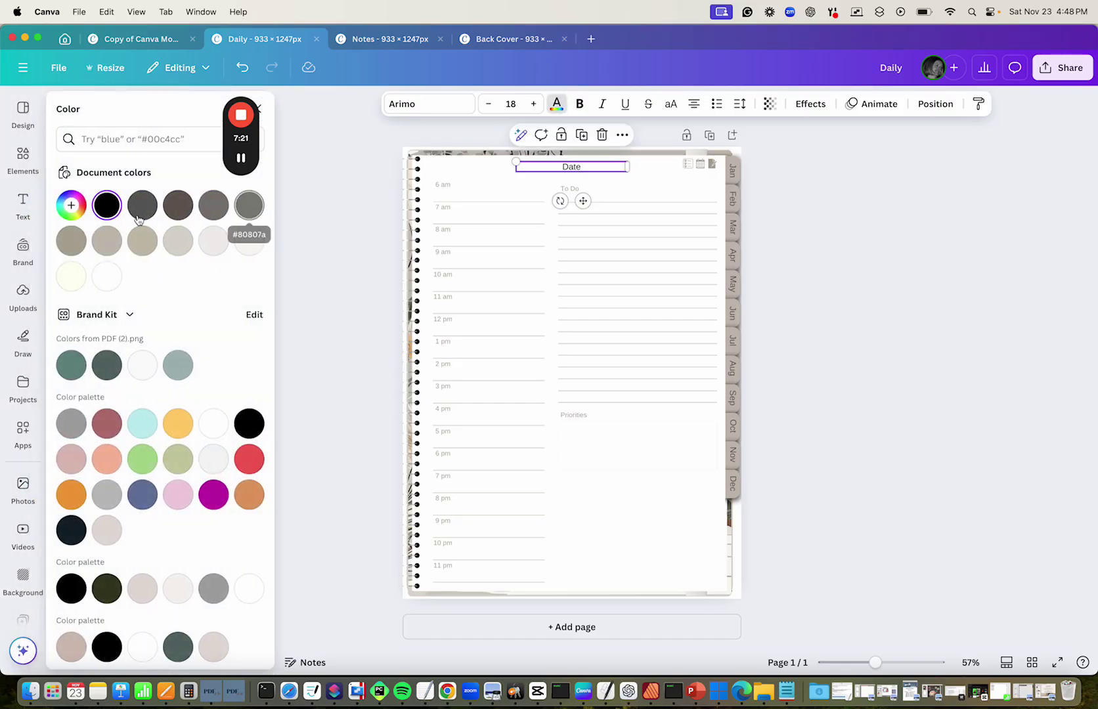
pyautogui.click(71, 205)
pyautogui.click(231, 338)
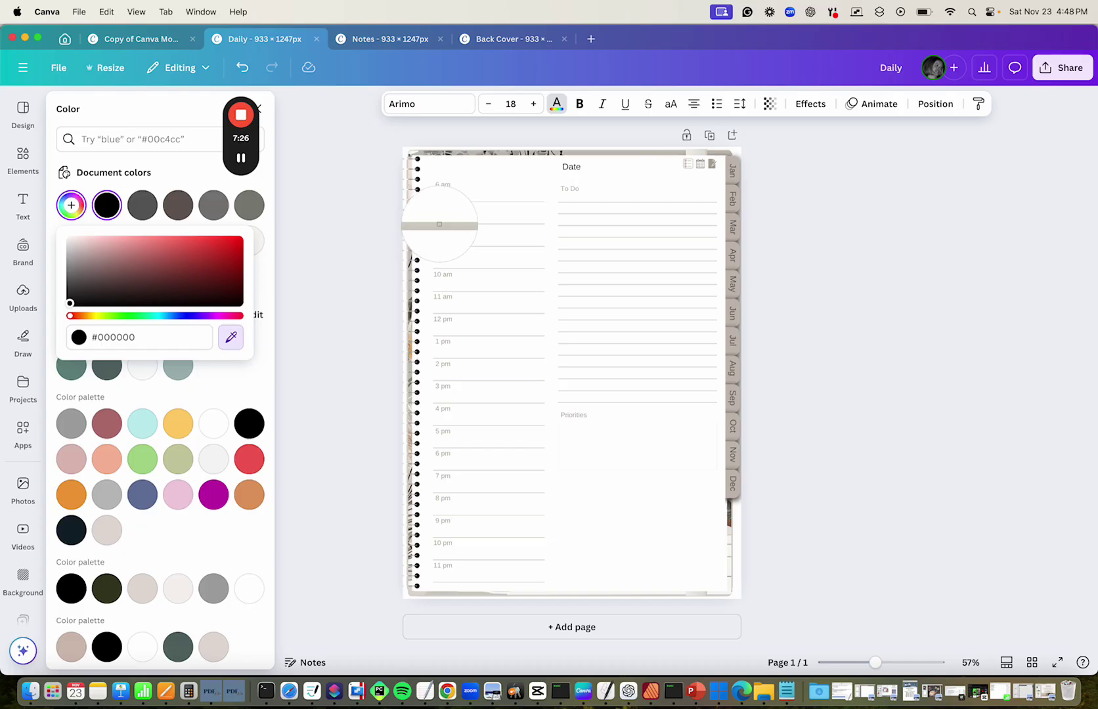
pyautogui.click(440, 224)
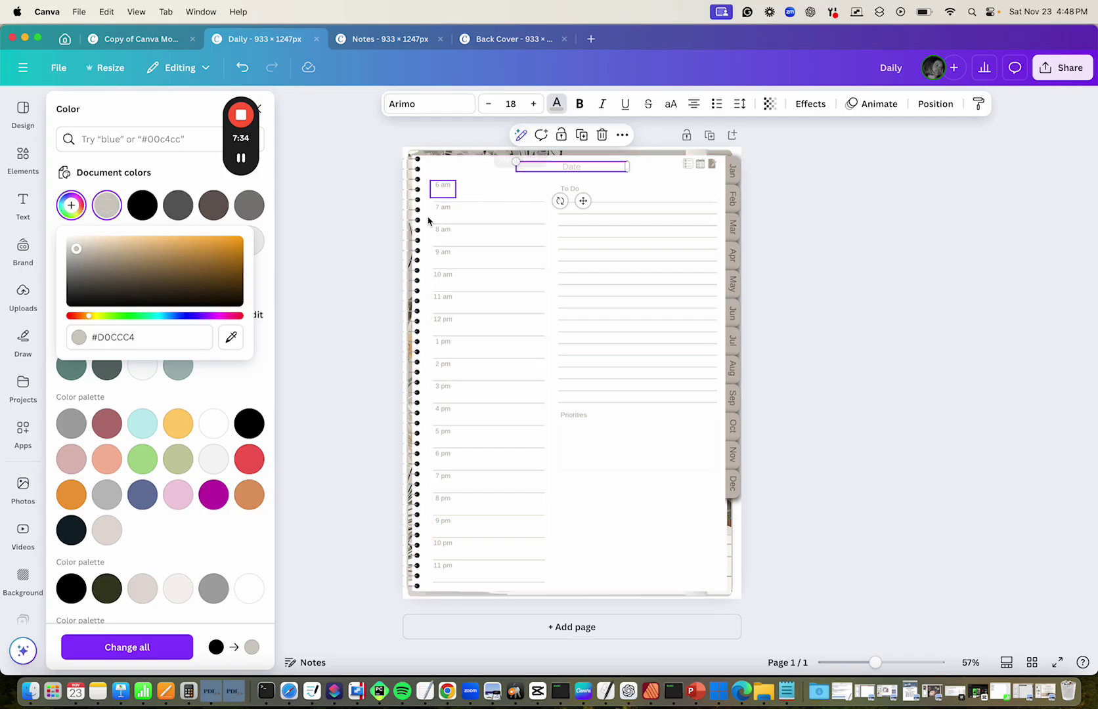
# Step: Make the Date heading bold and stretch its box wider on both sides
pyautogui.click(579, 103)
pyautogui.click(356, 228)
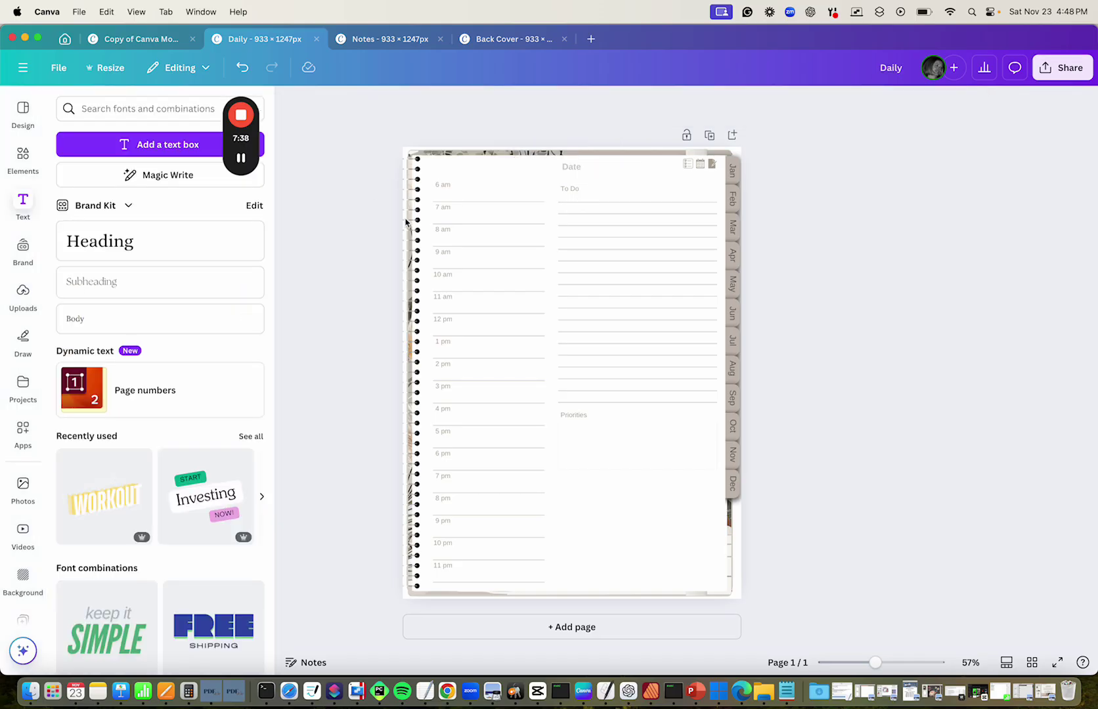
pyautogui.click(580, 170)
pyautogui.click(325, 213)
pyautogui.click(577, 168)
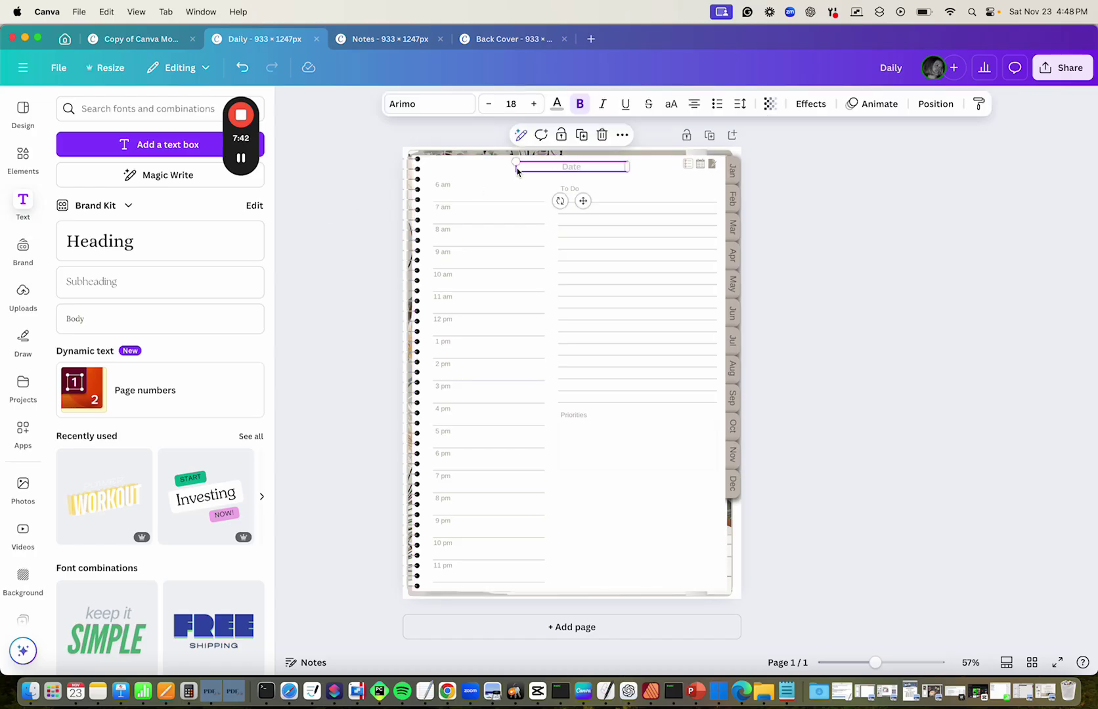
pyautogui.moveTo(516, 167); pyautogui.dragTo(500, 167)
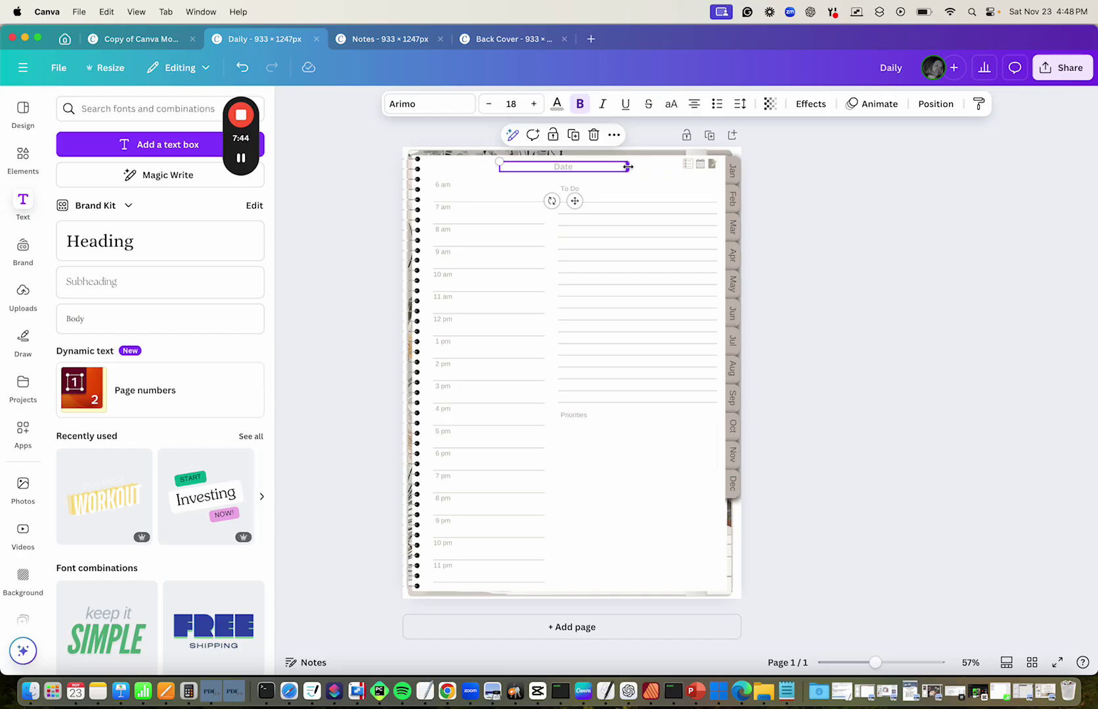
pyautogui.moveTo(628, 167); pyautogui.dragTo(637, 168)
pyautogui.click(358, 197)
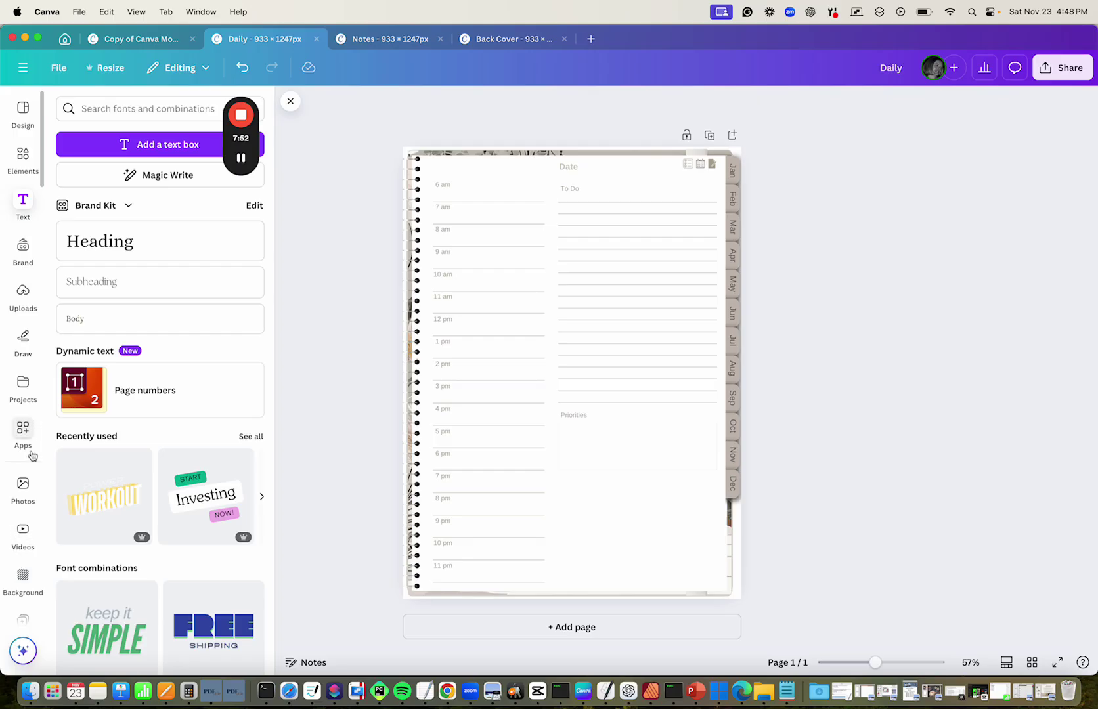
# Step: Upload Email Sign Up/Jan-Feb.csv as the Bulk create data source
pyautogui.scroll(-4, 23, 499)
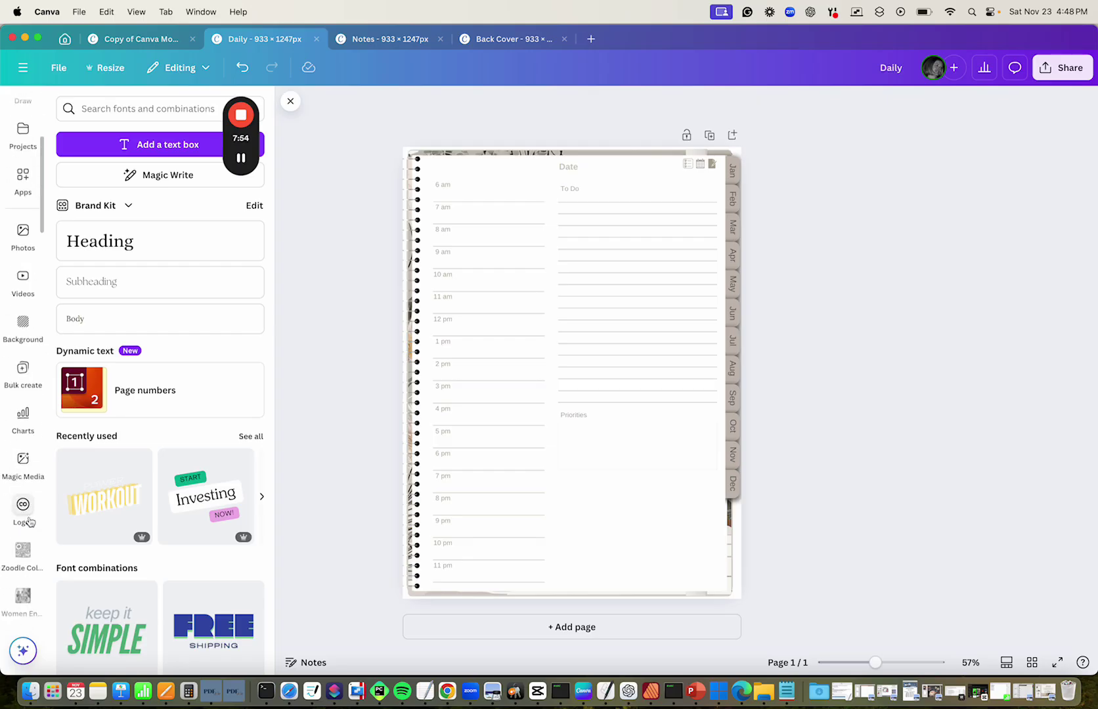
pyautogui.click(23, 371)
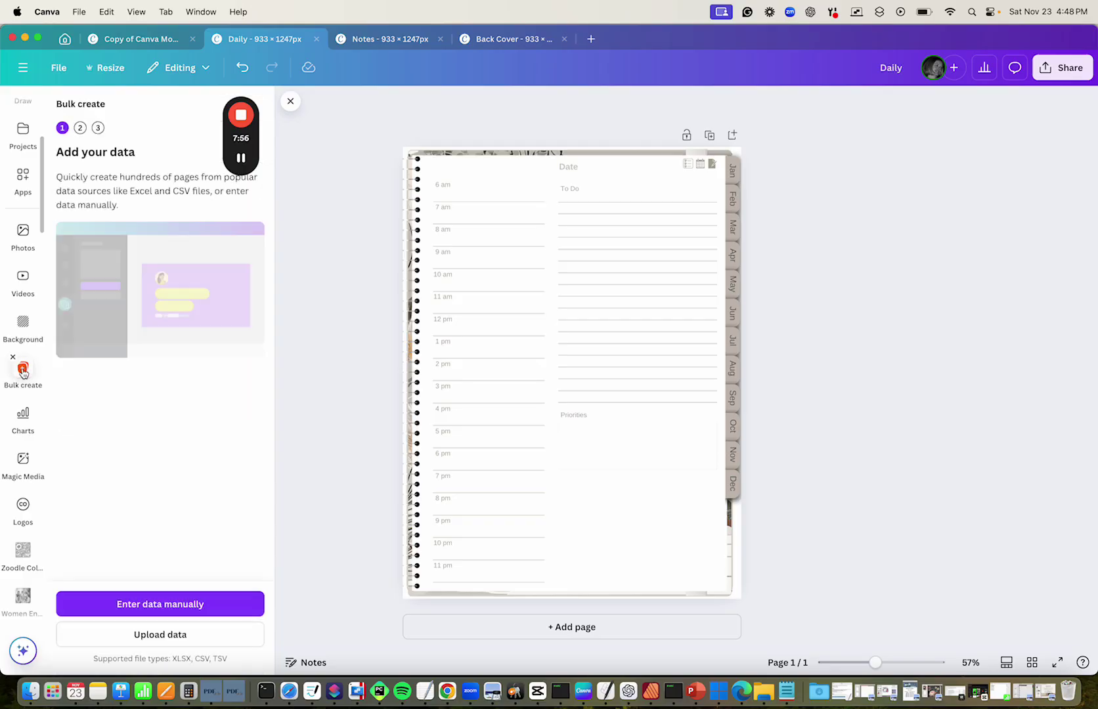
pyautogui.click(153, 636)
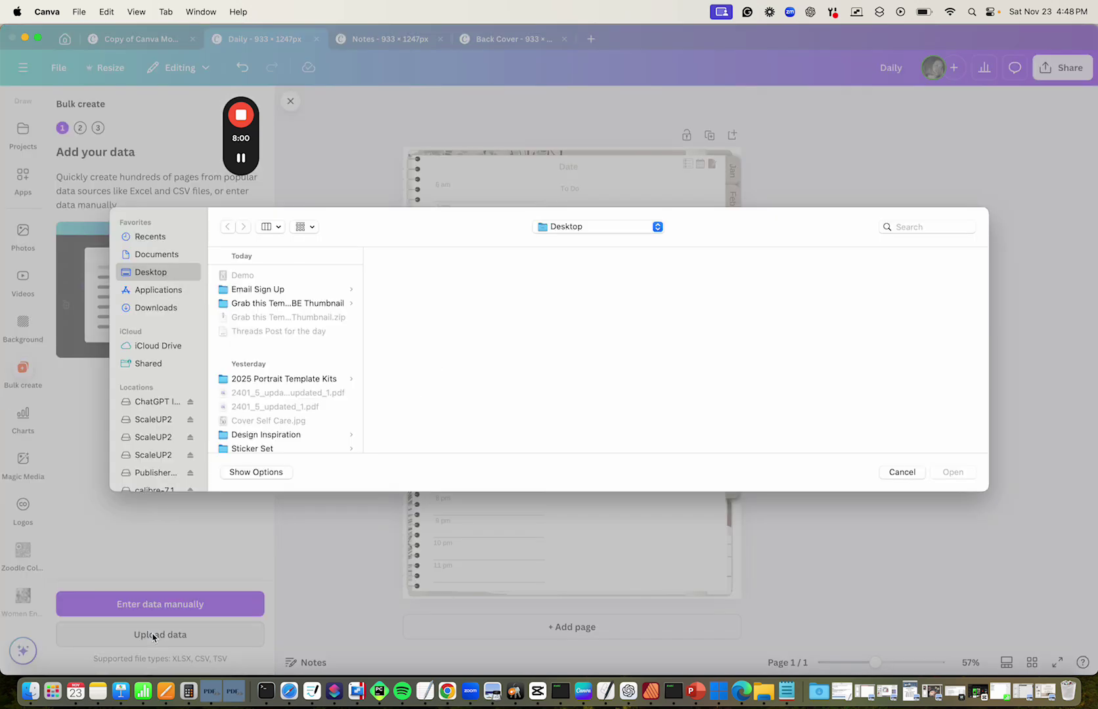
pyautogui.click(270, 292)
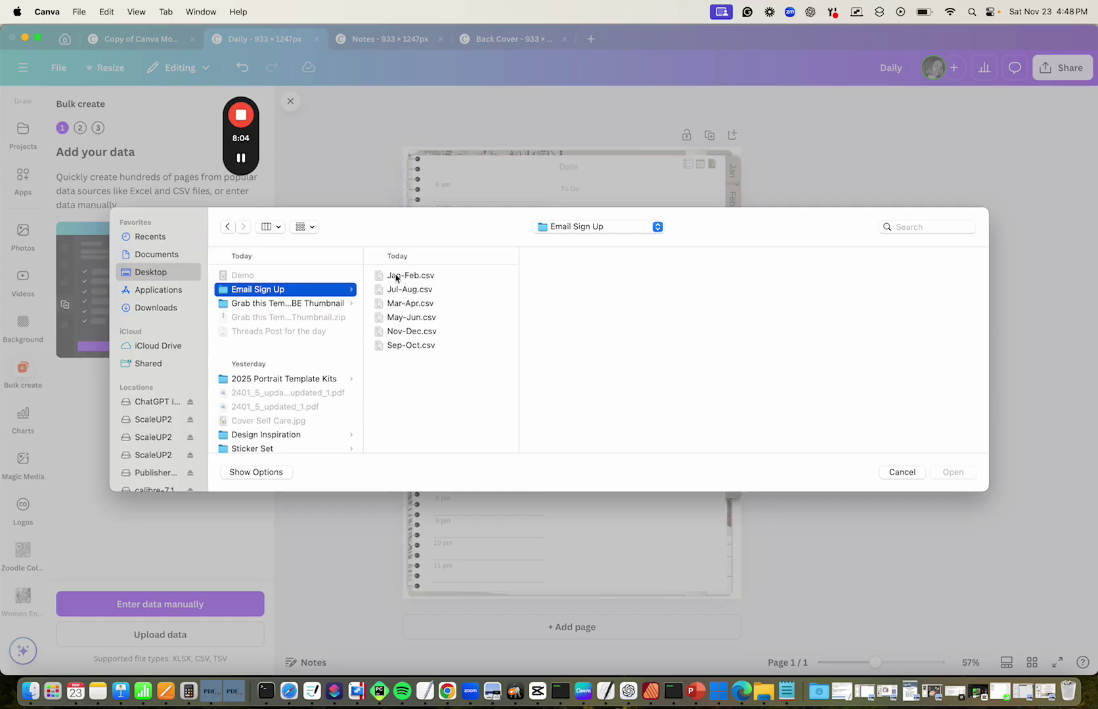
pyautogui.click(416, 276)
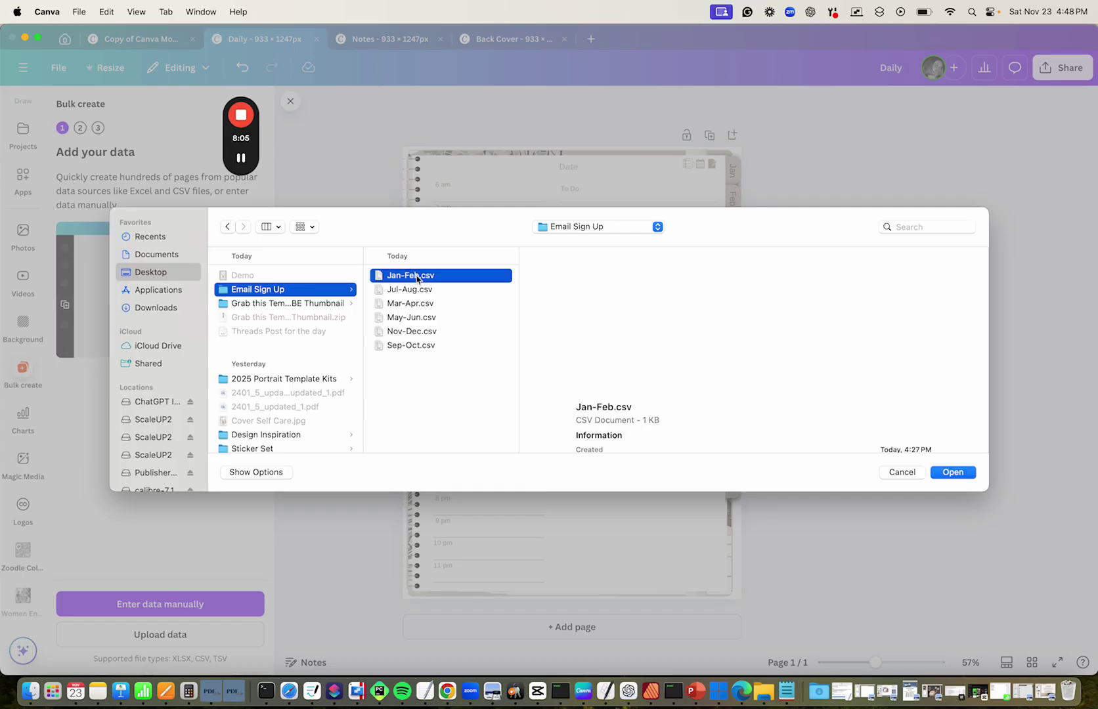
pyautogui.click(953, 472)
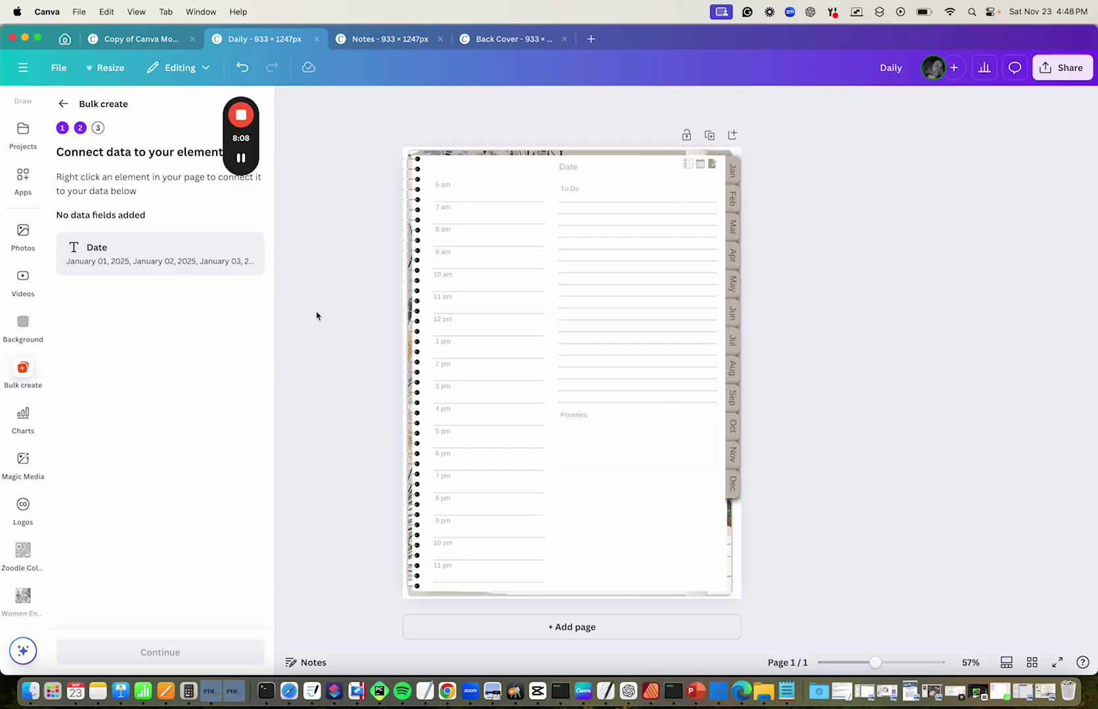
# Step: Connect the Date heading to the Date data field and continue to apply the dates
pyautogui.click(571, 169)
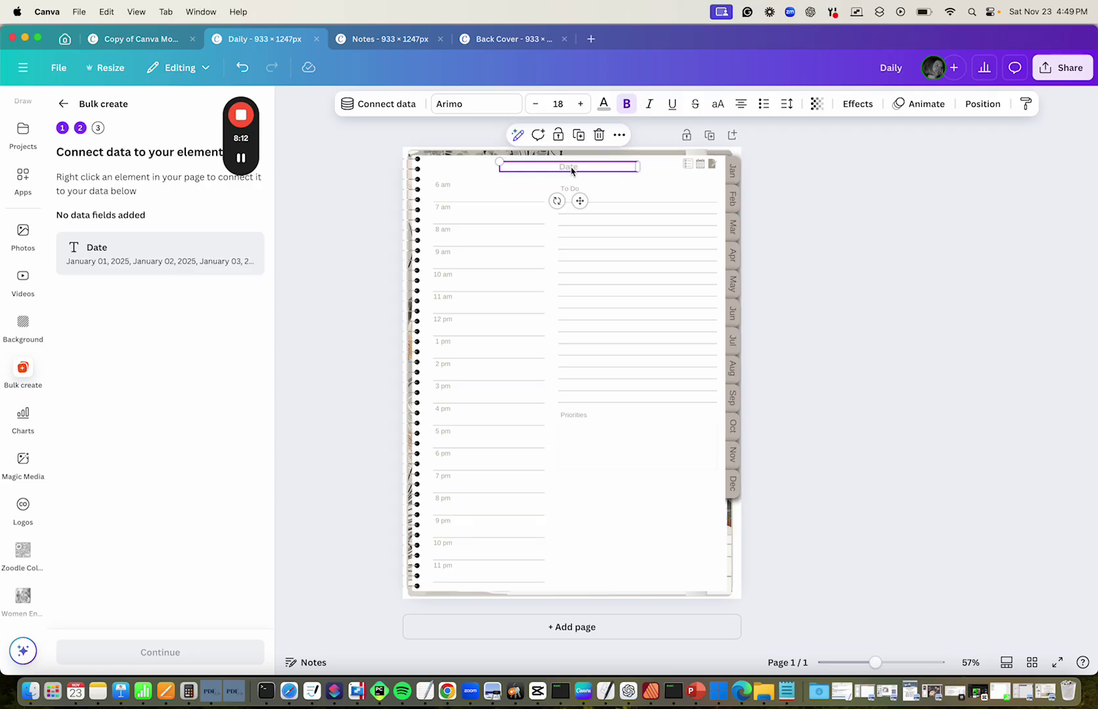
pyautogui.click(619, 136)
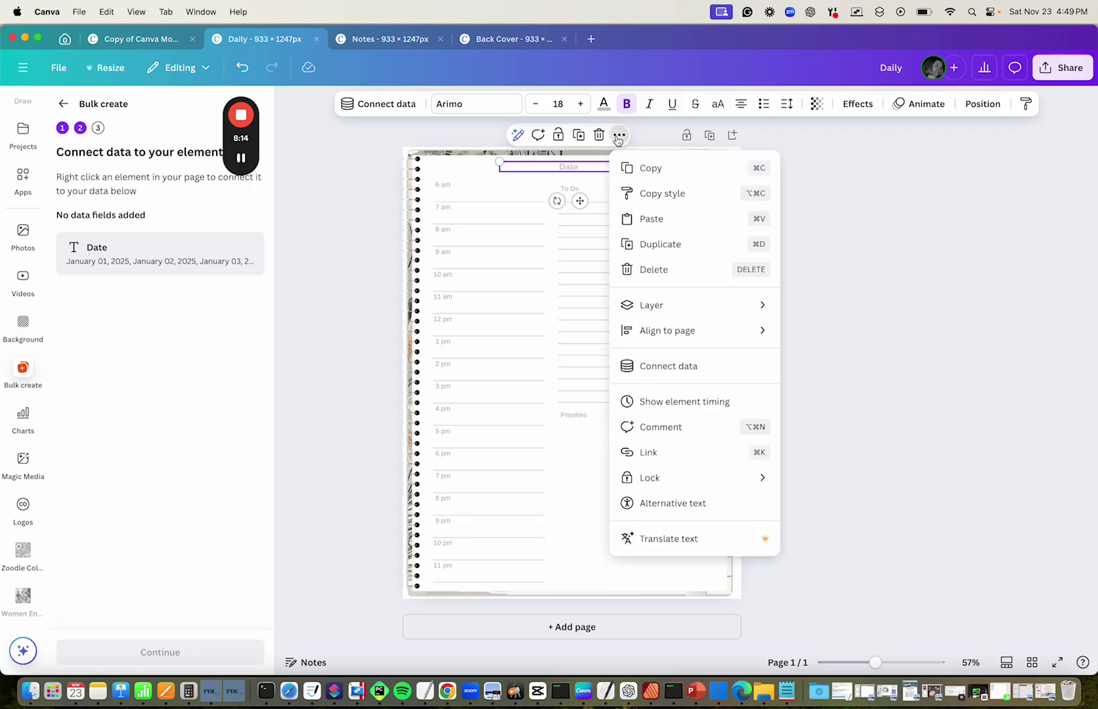
pyautogui.click(661, 370)
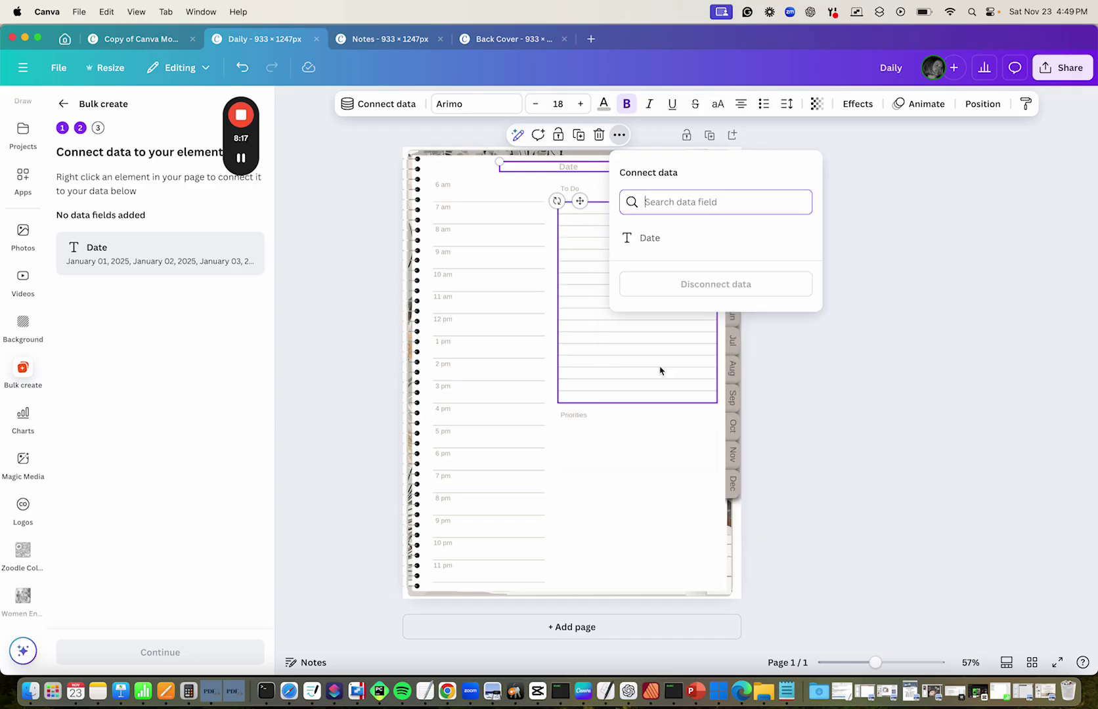
pyautogui.click(649, 240)
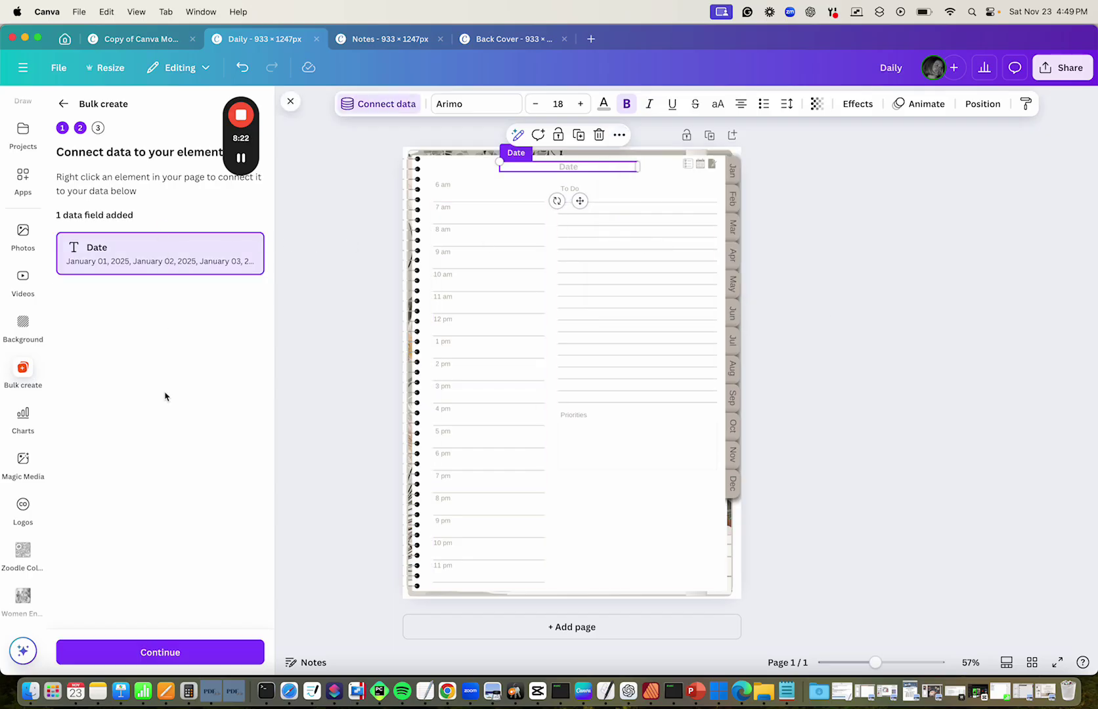
pyautogui.click(178, 657)
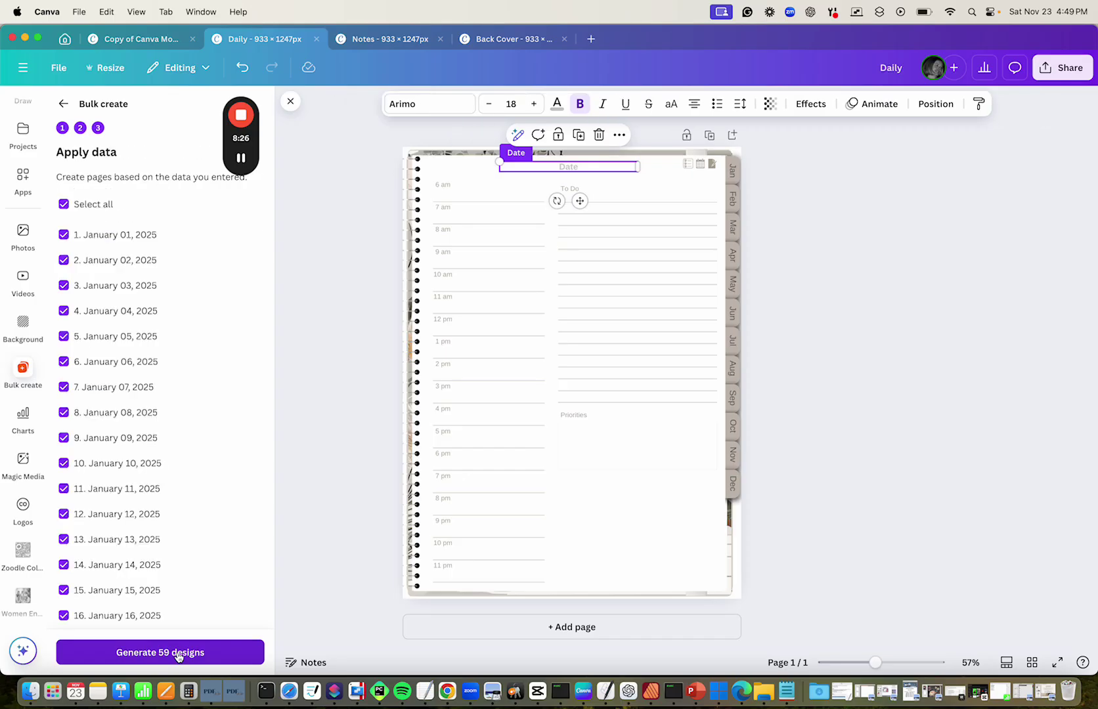
# Step: Generate the 59 dated designs, rename the new design 'Jan-Feb', and save it
pyautogui.click(178, 658)
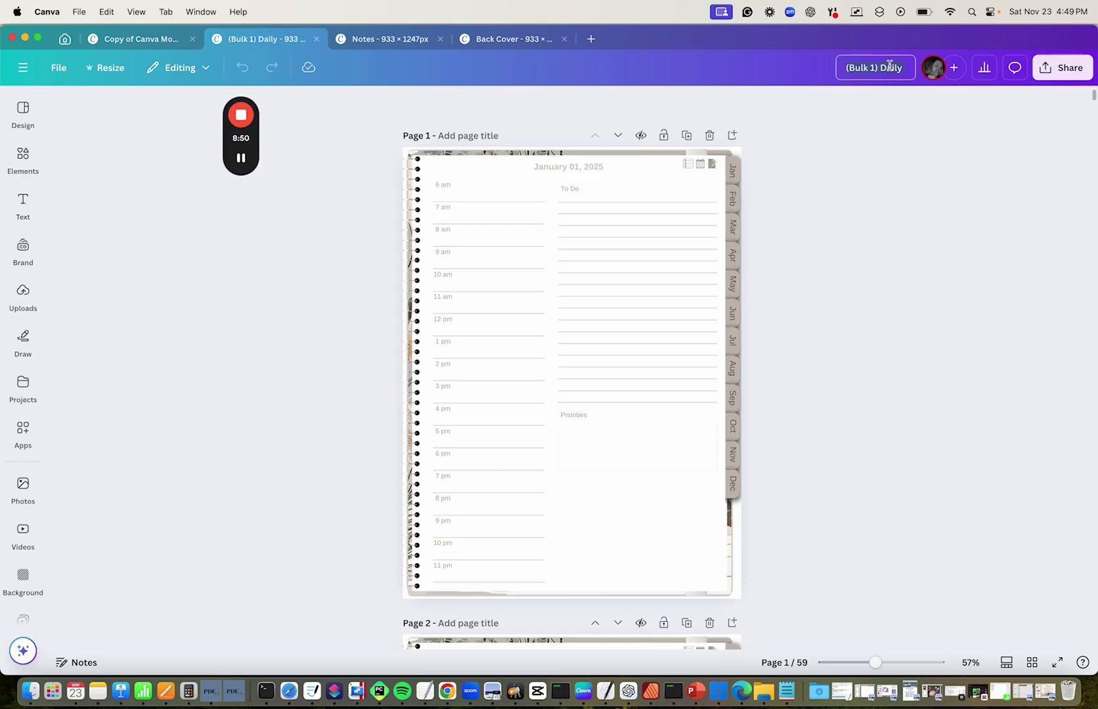
pyautogui.write('Jan-Feb')
pyautogui.click(883, 153)
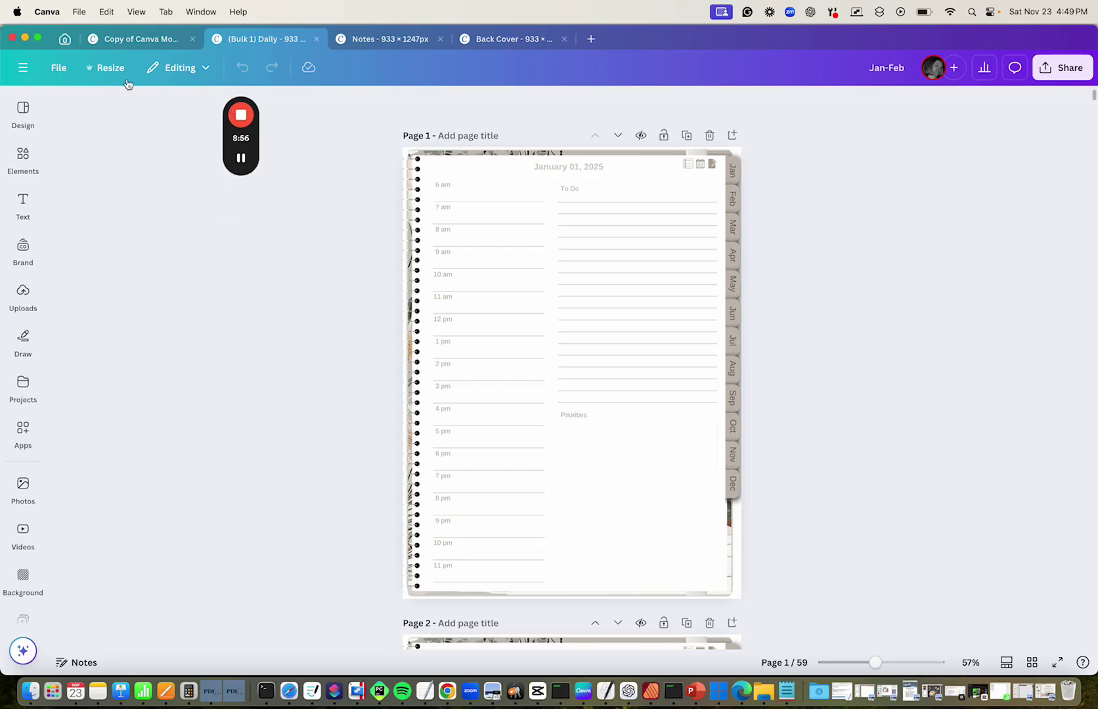
pyautogui.click(59, 68)
pyautogui.click(71, 282)
# Step: Reopen the Daily template from Recent designs on the Canva home page in a new tab
pyautogui.click(65, 39)
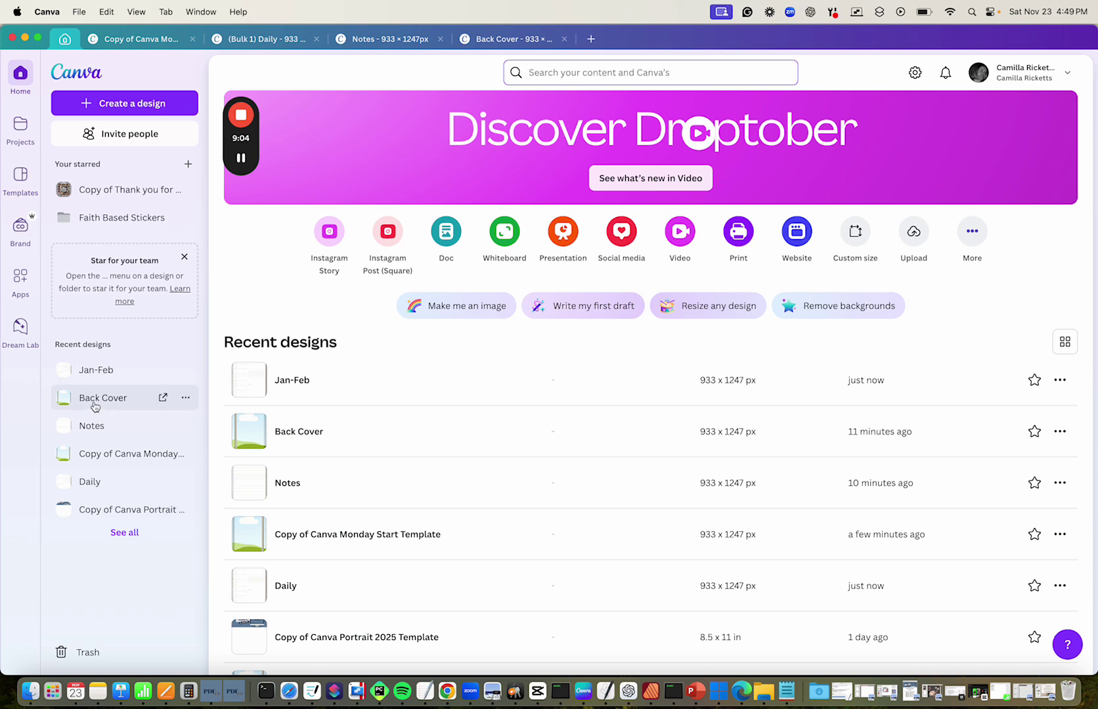
pyautogui.click(81, 484)
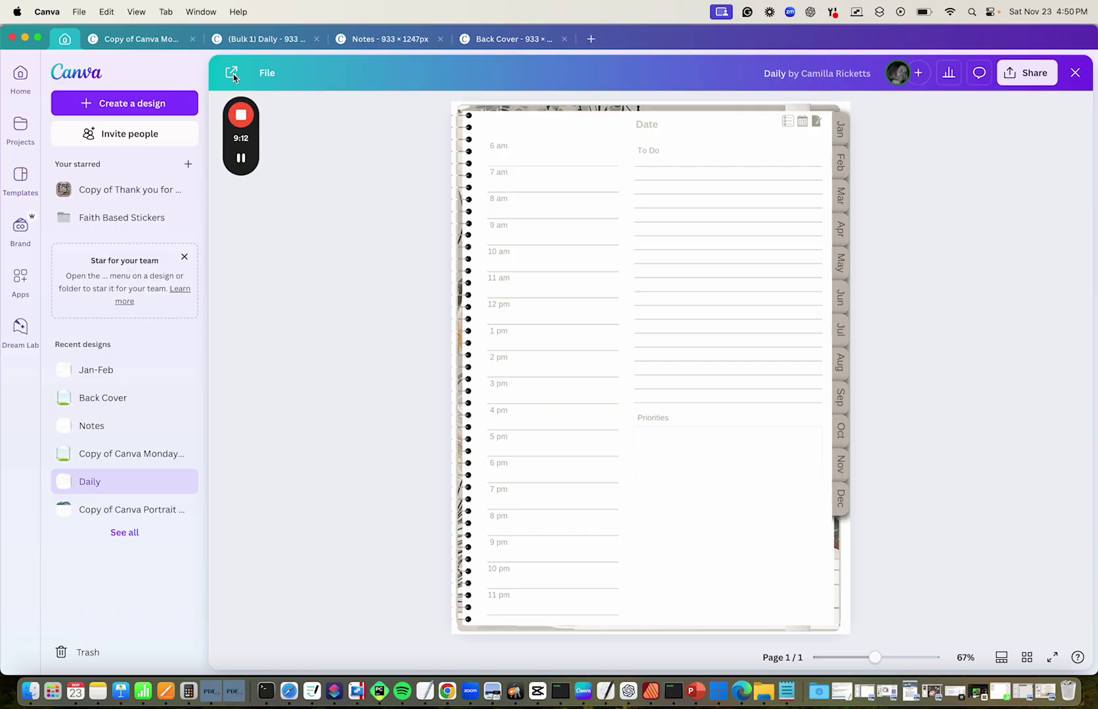
pyautogui.click(273, 75)
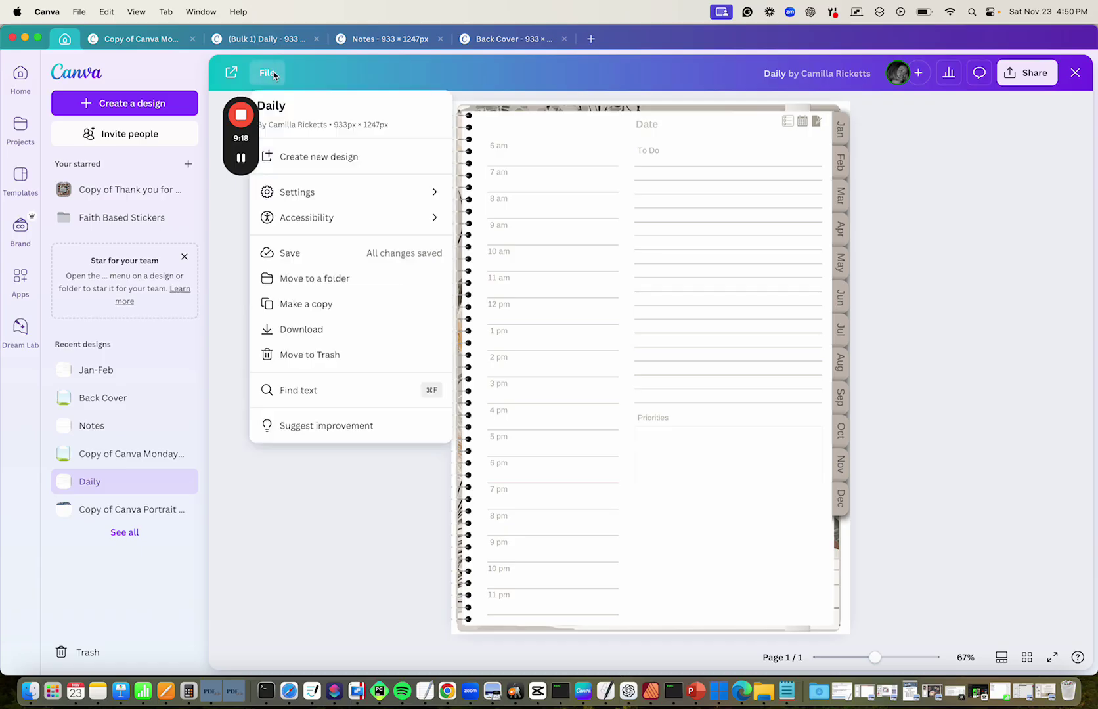
pyautogui.click(303, 72)
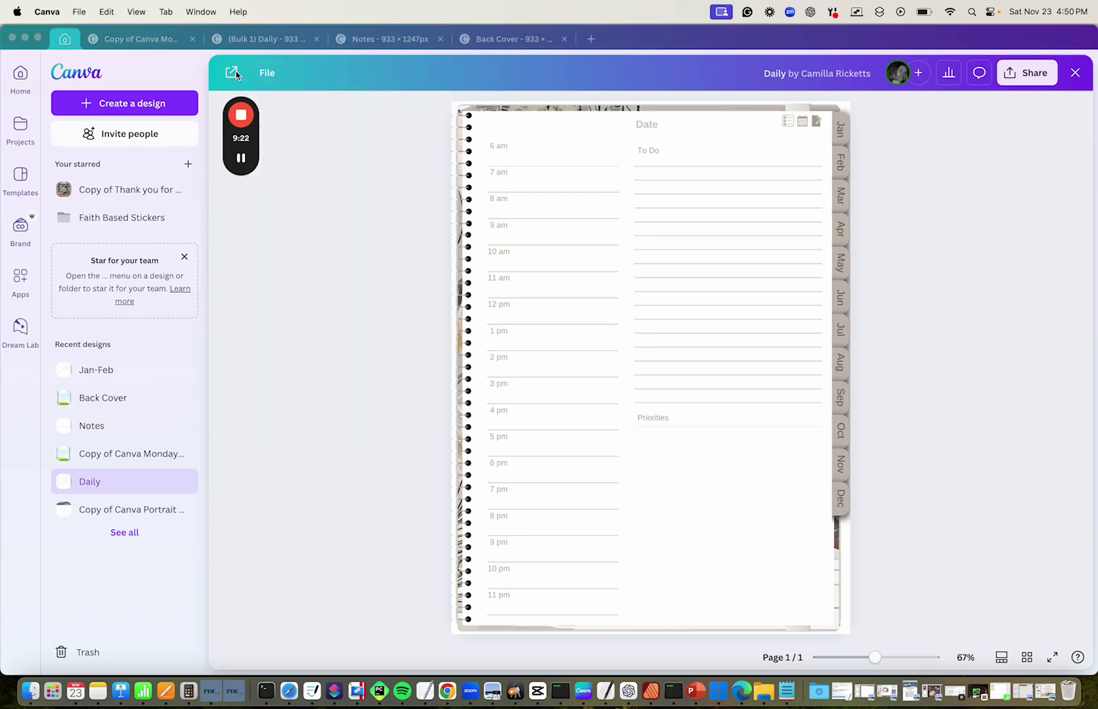
pyautogui.click(1077, 73)
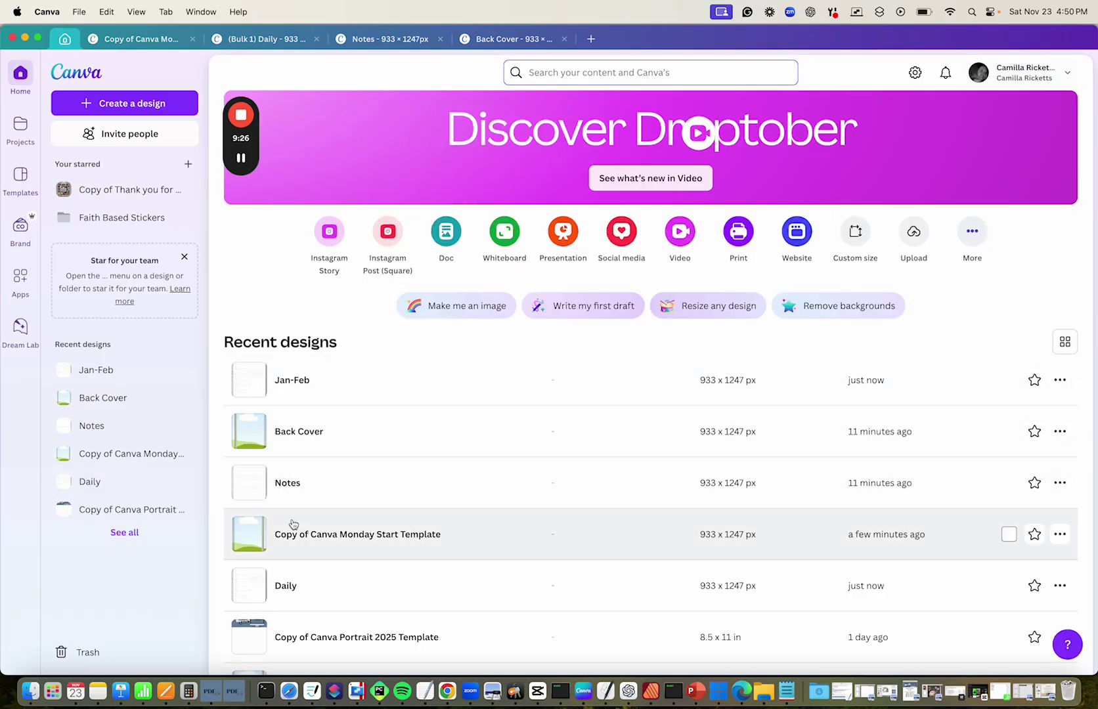
pyautogui.scroll(-3, 293, 524)
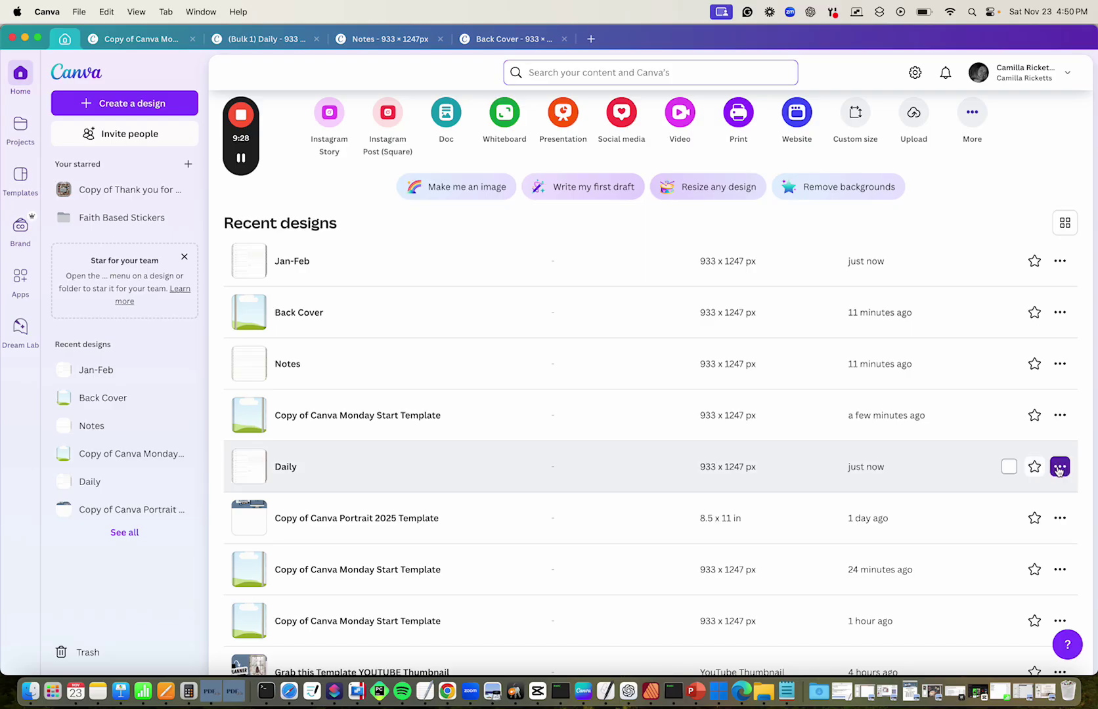
pyautogui.click(1059, 467)
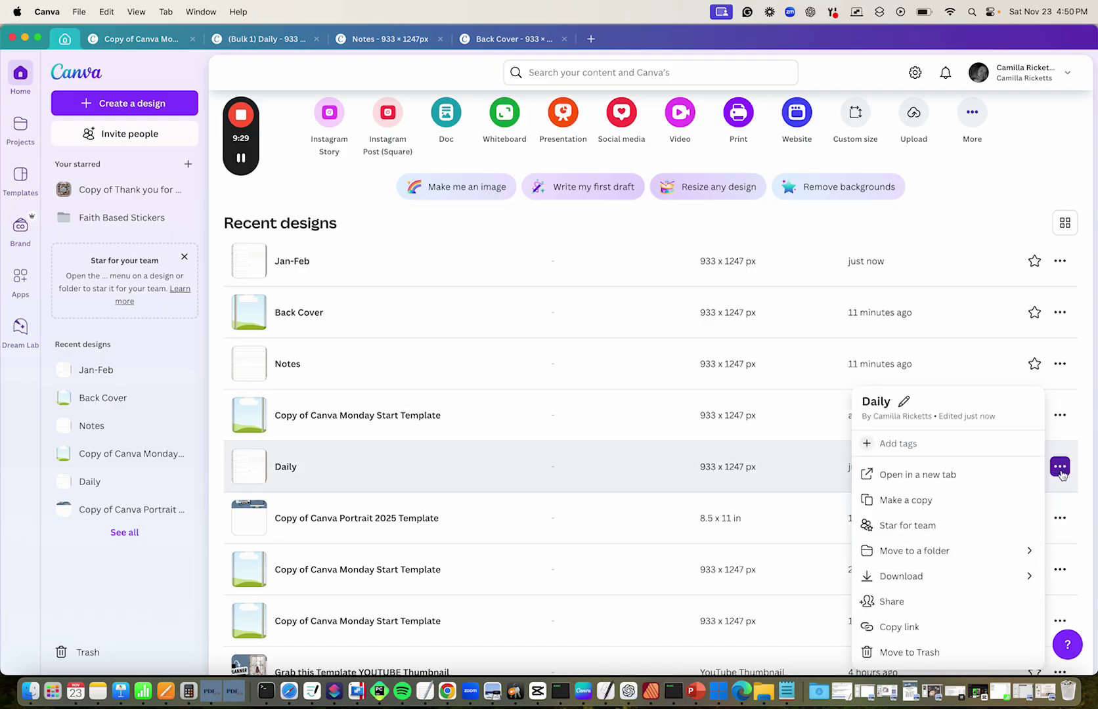
pyautogui.click(902, 476)
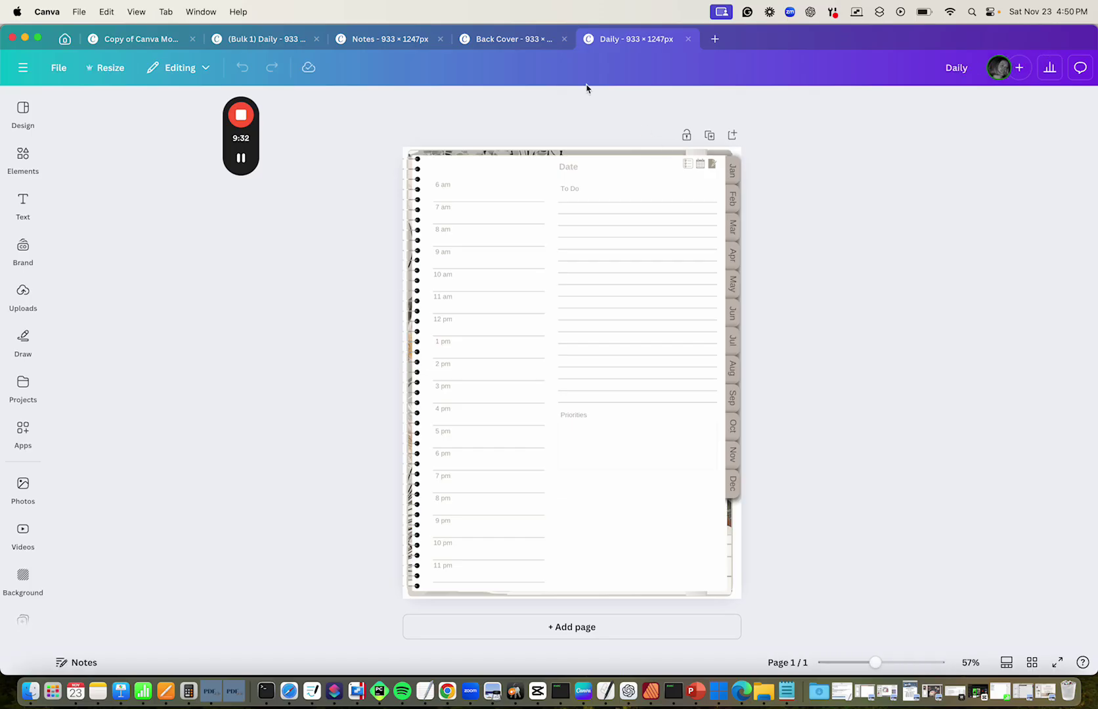
# Step: Select the Date heading on the Daily page and start Bulk create
pyautogui.click(571, 169)
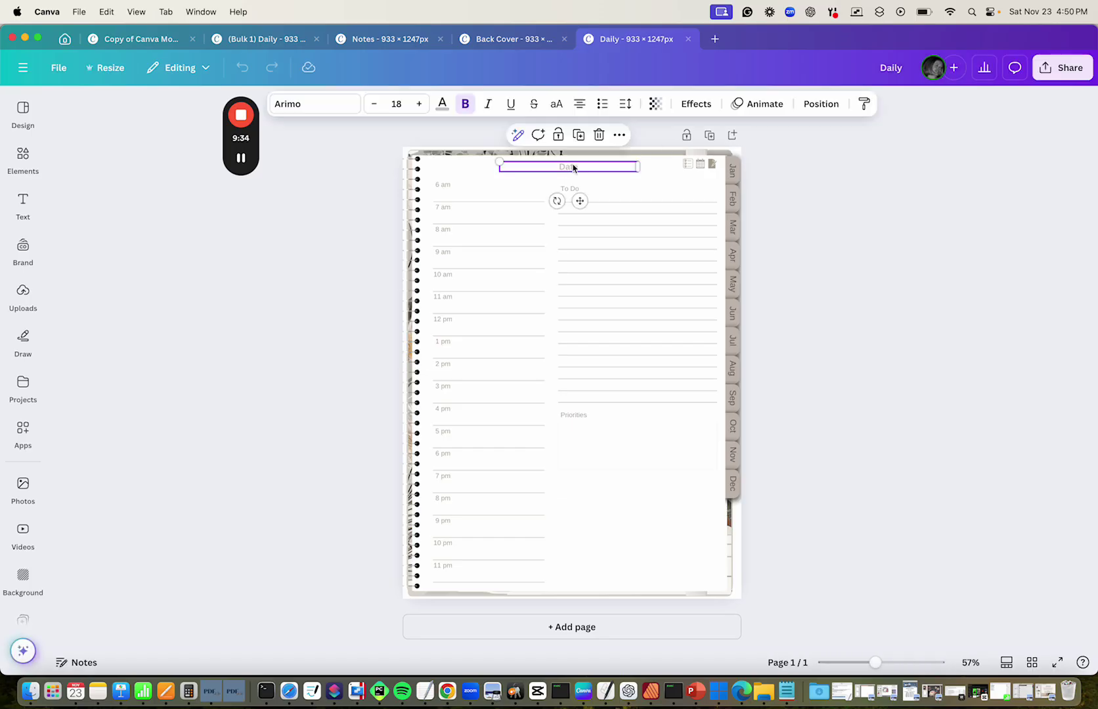
pyautogui.click(21, 592)
pyautogui.click(23, 532)
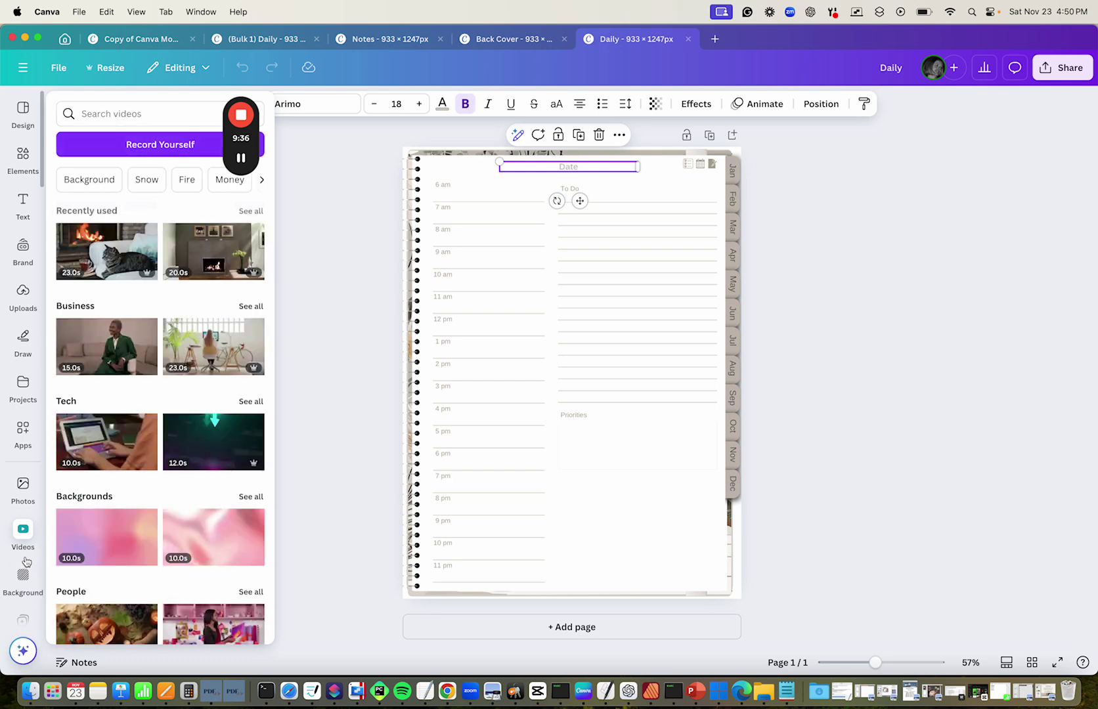
pyautogui.scroll(-2, 26, 505)
pyautogui.click(23, 514)
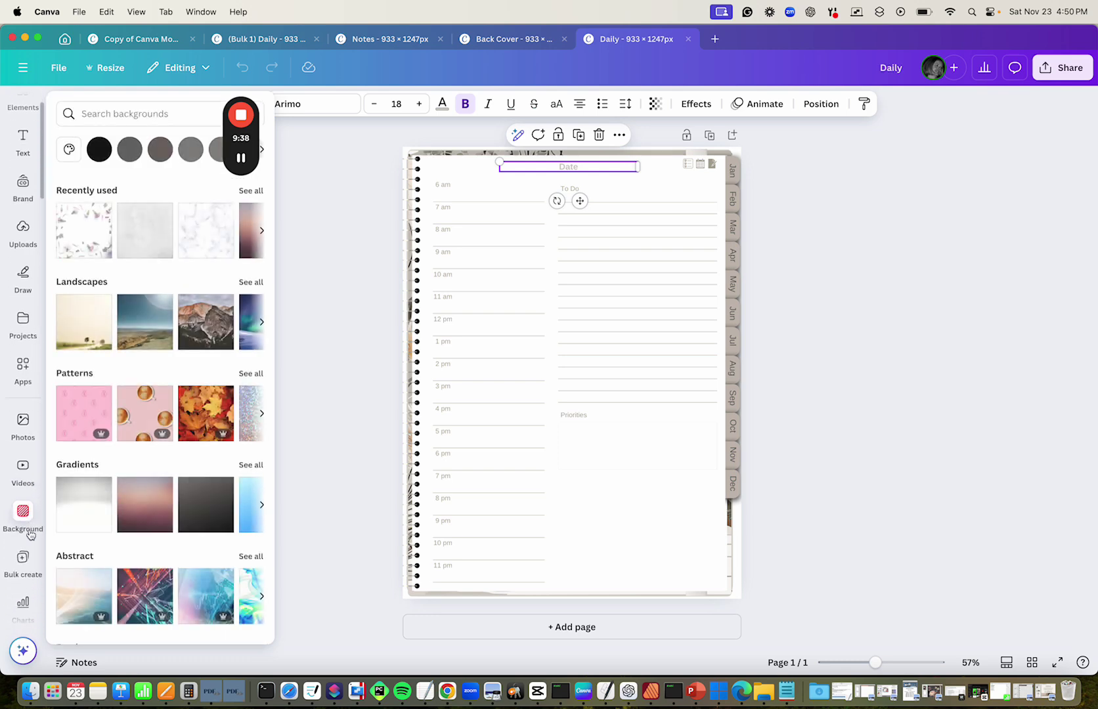
pyautogui.click(23, 514)
pyautogui.click(24, 559)
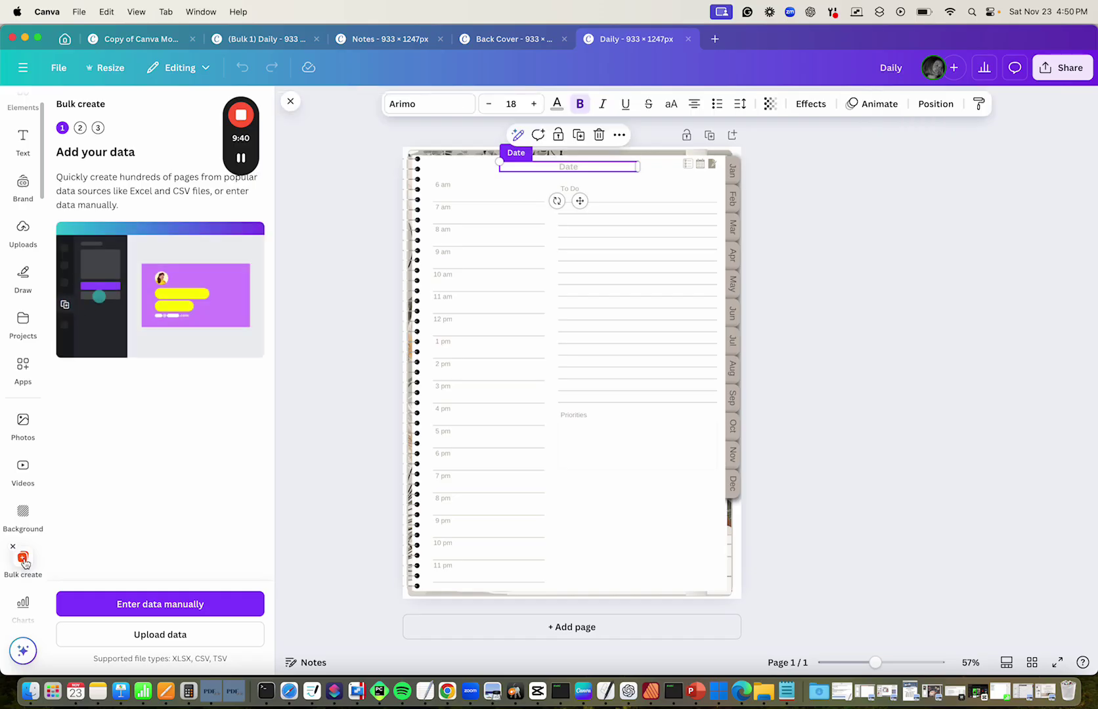
# Step: Upload Mar-Apr.csv and generate 61 daily pages dated from March 01, 2025
pyautogui.click(134, 641)
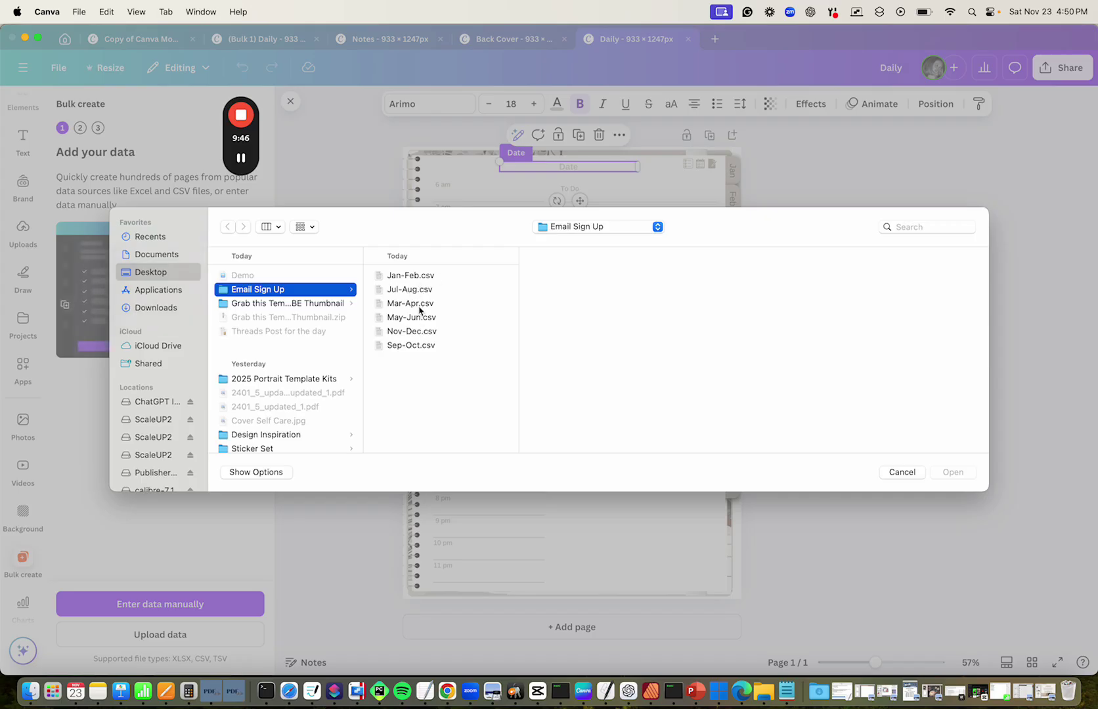
pyautogui.click(420, 305)
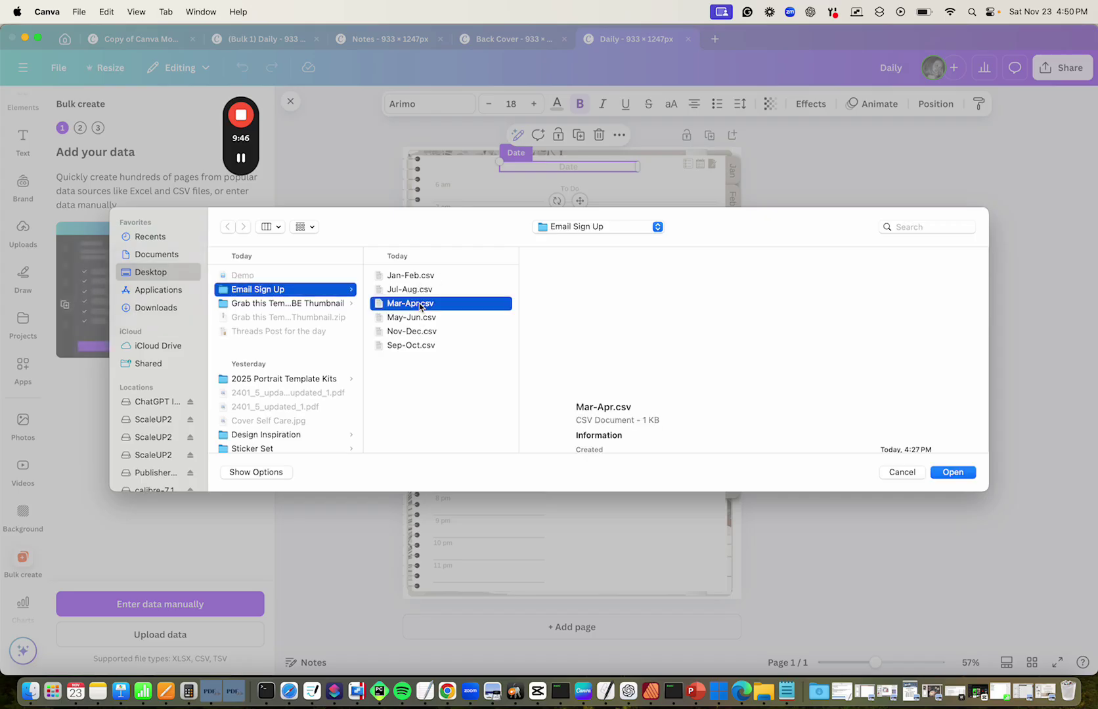
pyautogui.click(956, 476)
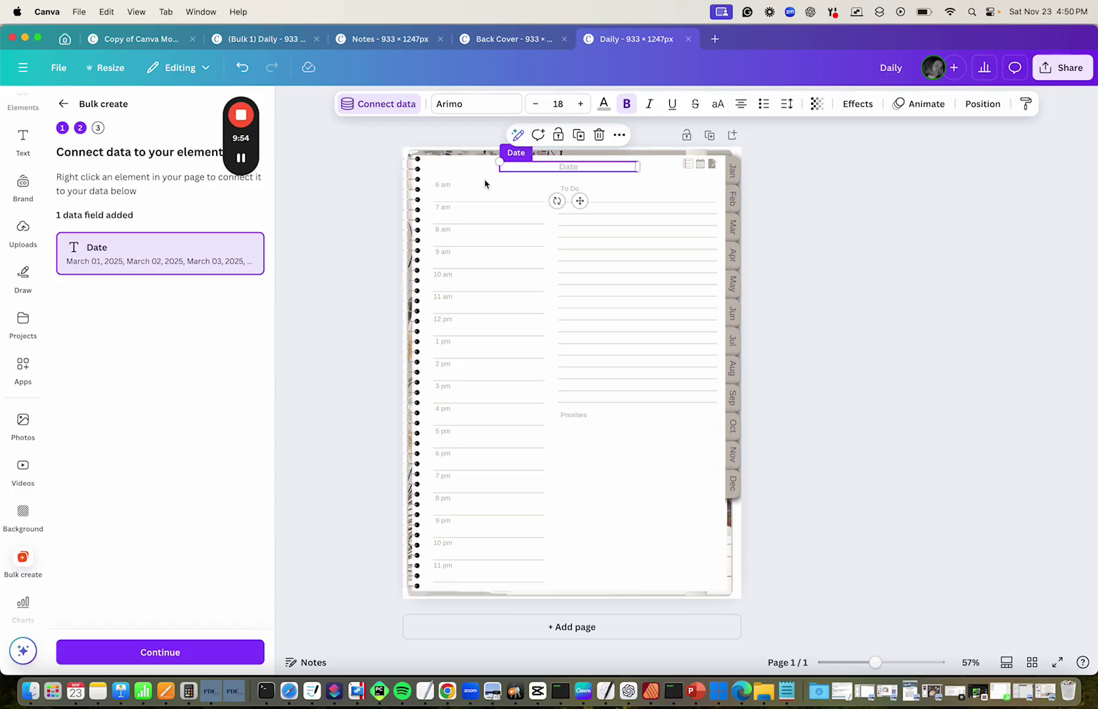
pyautogui.click(186, 652)
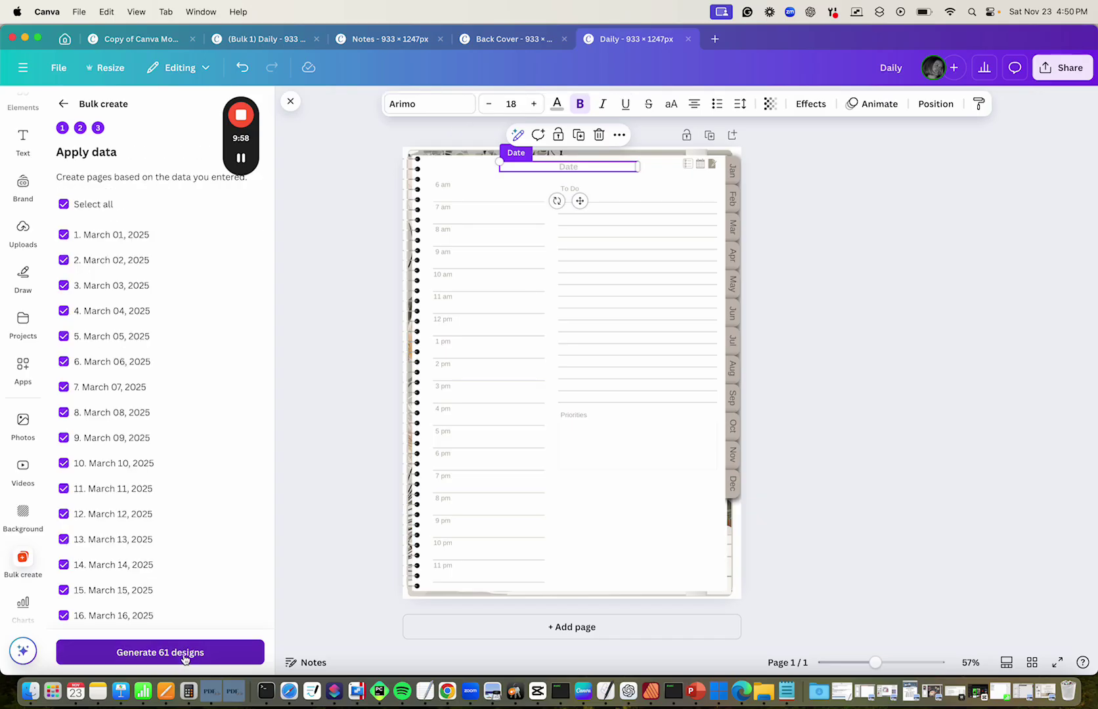
pyautogui.click(185, 659)
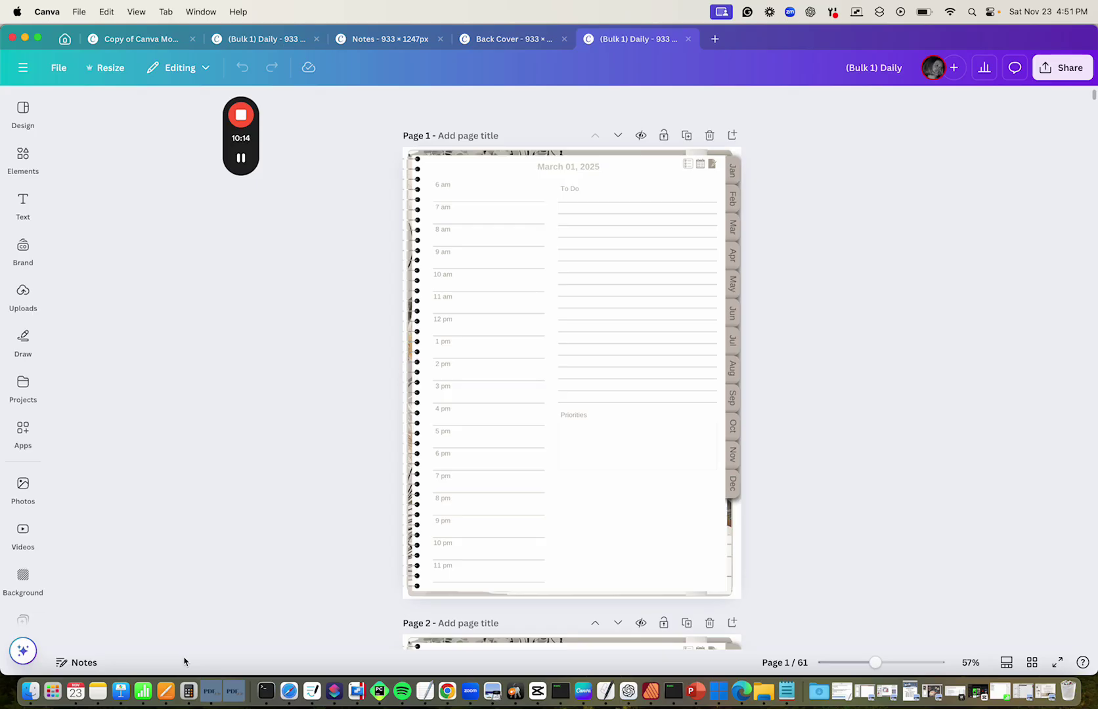
# Step: Generate the remaining bimonthly daily sets up to Nov-Dec
pyautogui.click(241, 158)
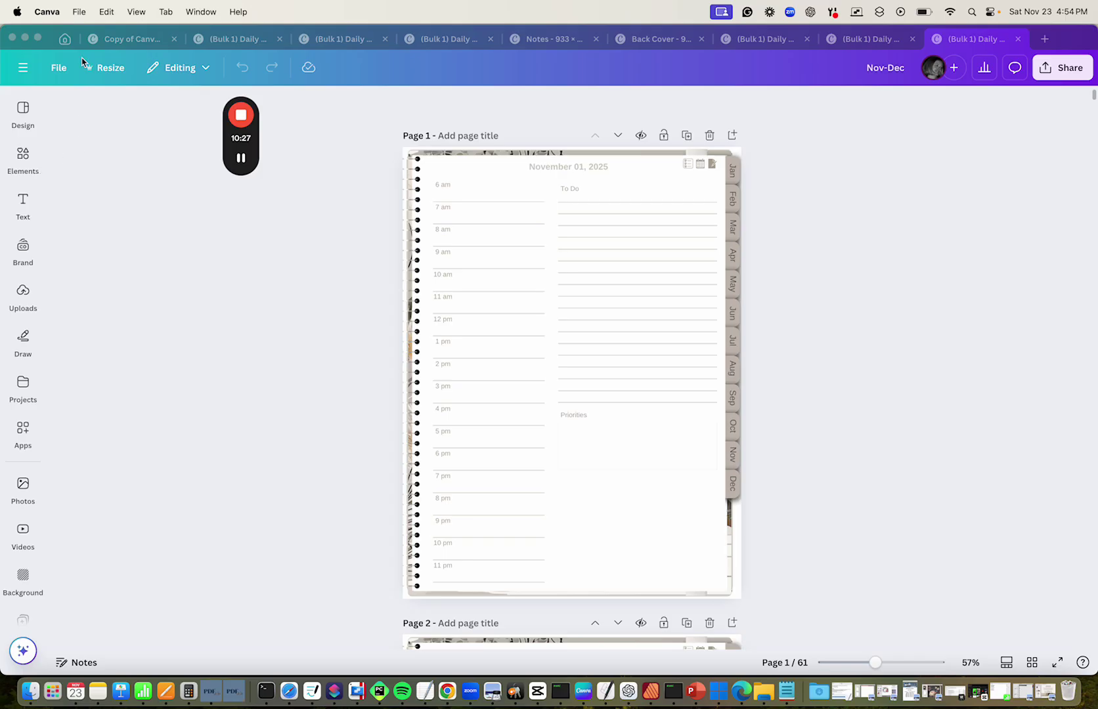
# Step: Rename the 67-page Monday Start template design to 'Cover -Weekly' and bring up Share
pyautogui.click(144, 41)
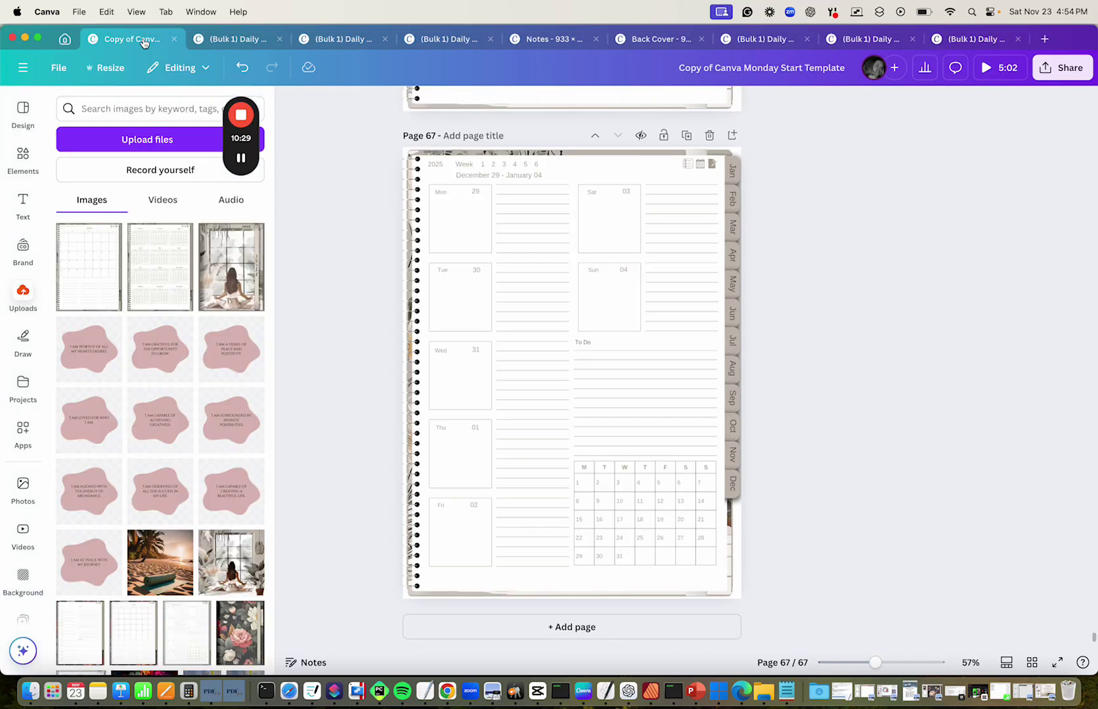
pyautogui.scroll(20, 305, 230)
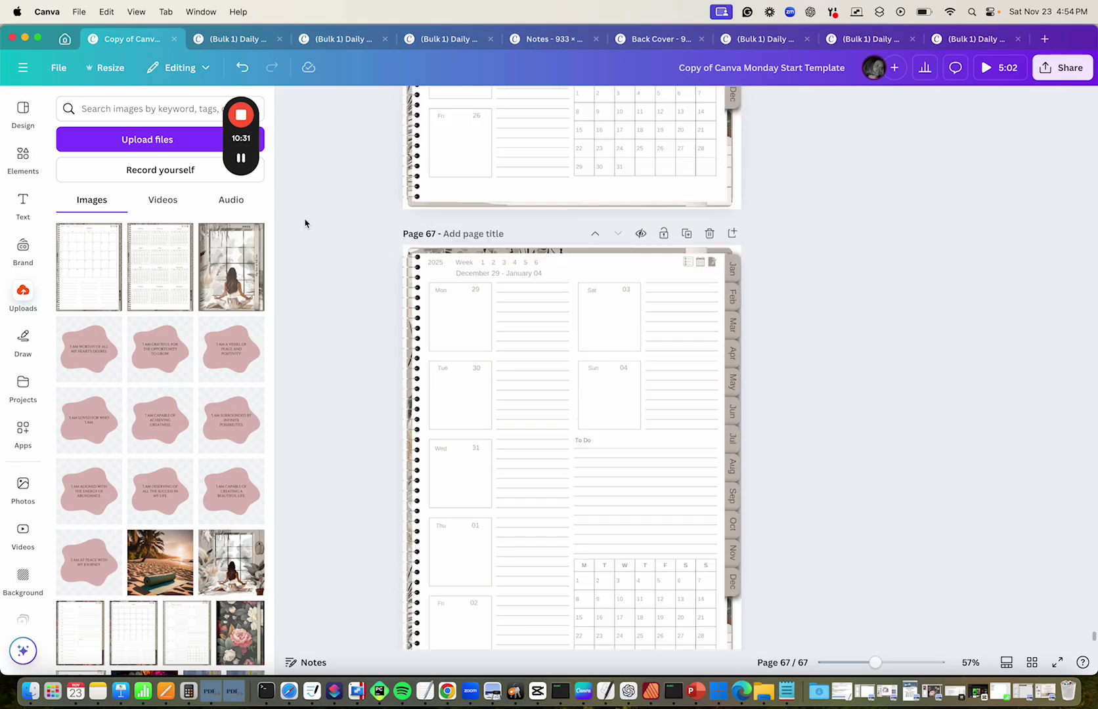
pyautogui.scroll(20, 338, 189)
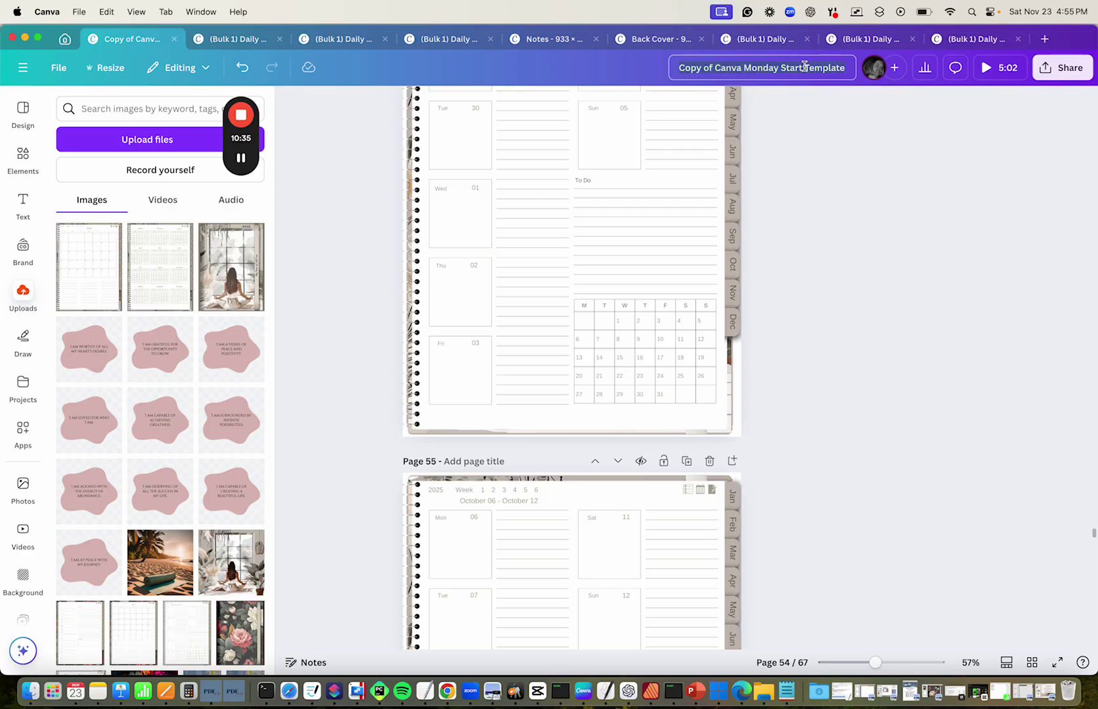
pyautogui.write('Cover and')
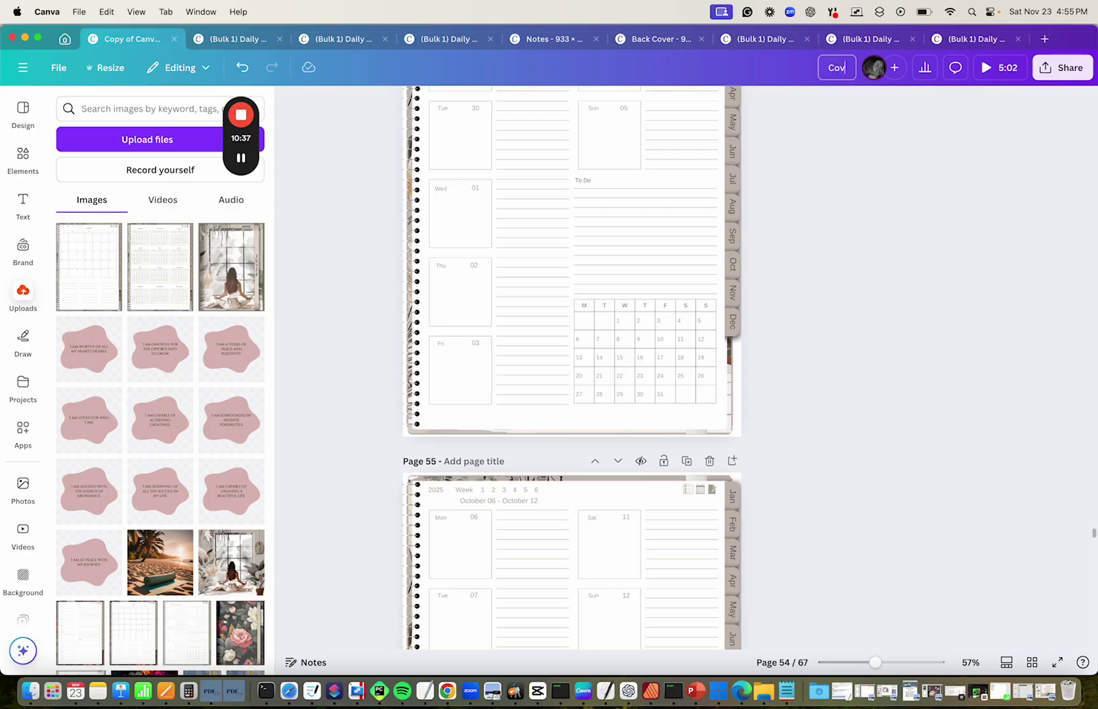
pyautogui.press('BackSpace')
pyautogui.press('BackSpace')
pyautogui.press('BackSpace')
pyautogui.press('BackSpace')
pyautogui.write('-Weekly')
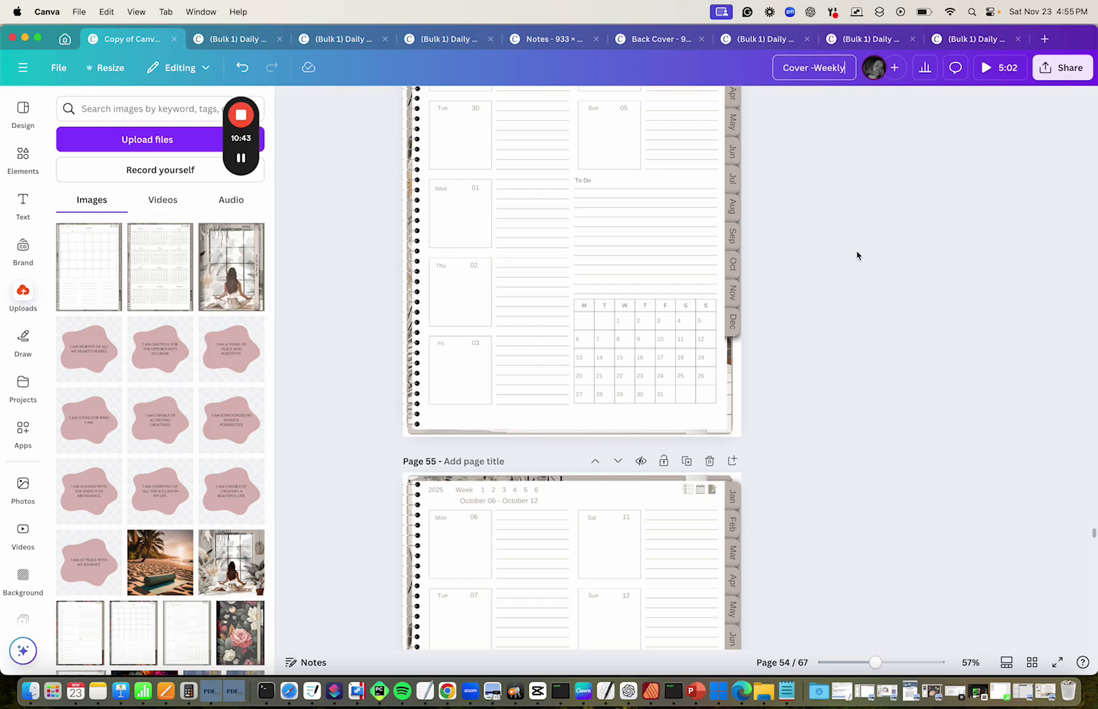
pyautogui.press('Return')
pyautogui.click(1062, 67)
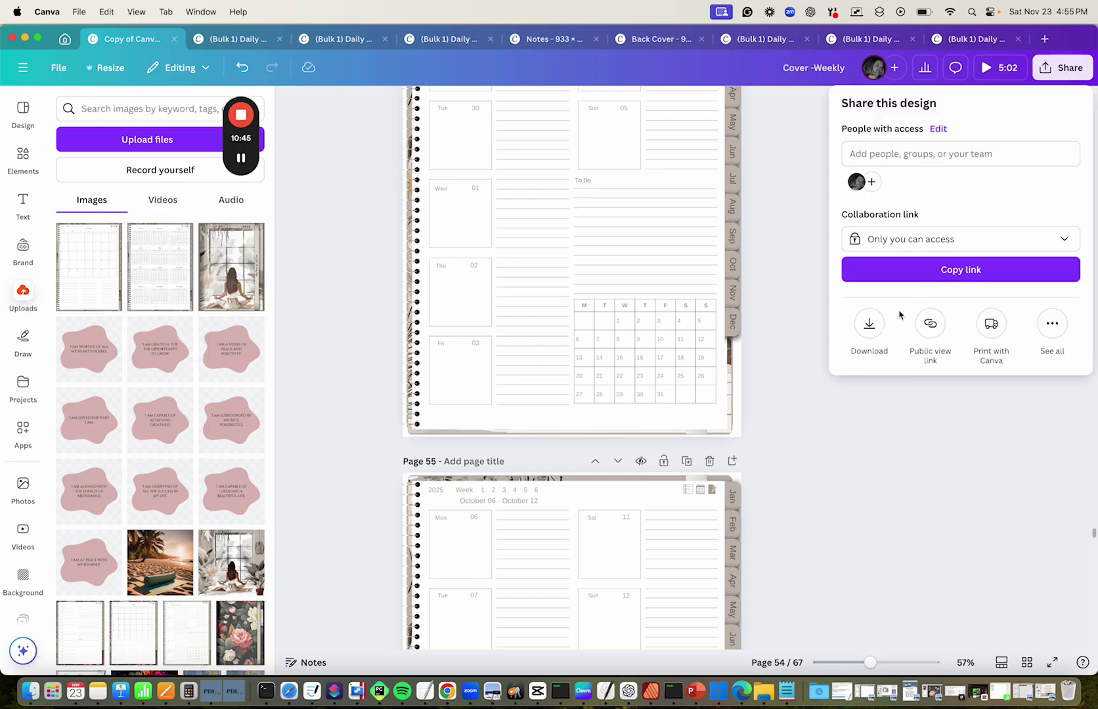
# Step: Download Cover -Weekly with file type PDF Standard
pyautogui.click(869, 323)
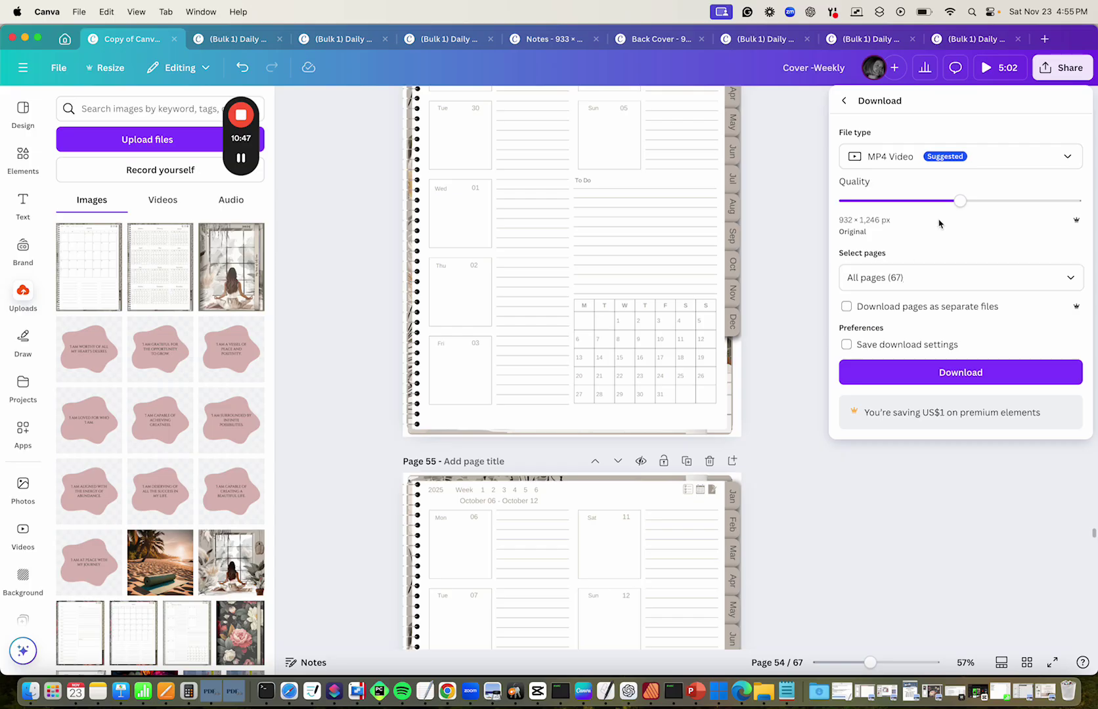
pyautogui.click(1003, 157)
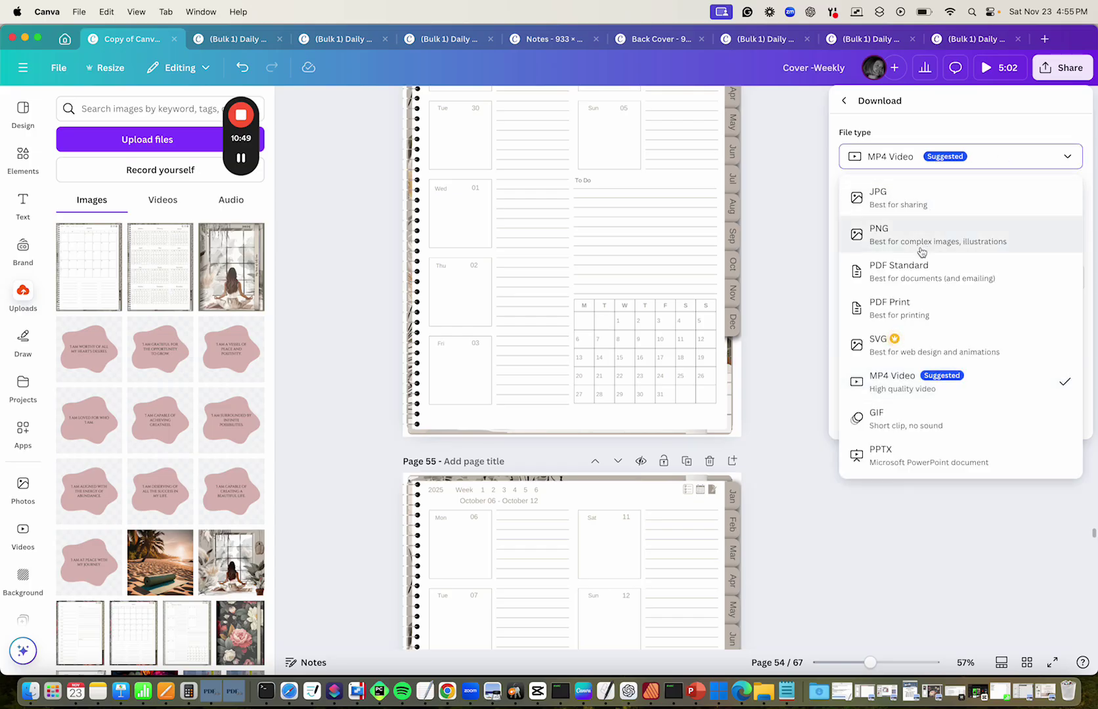
pyautogui.click(916, 271)
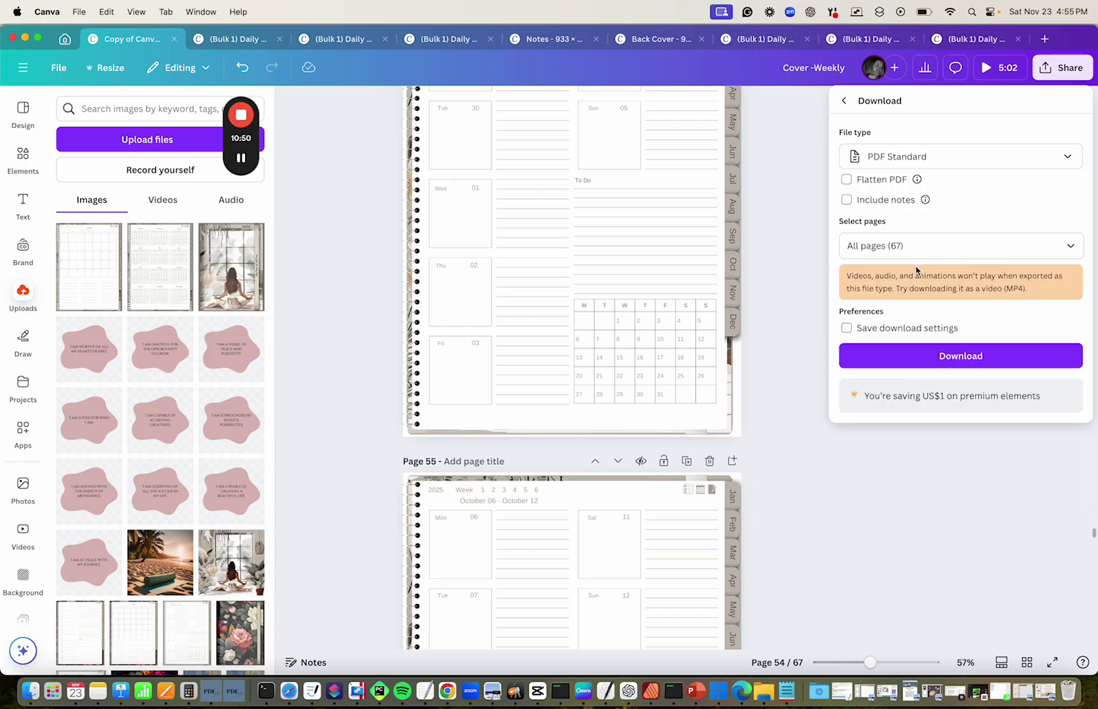
pyautogui.click(970, 361)
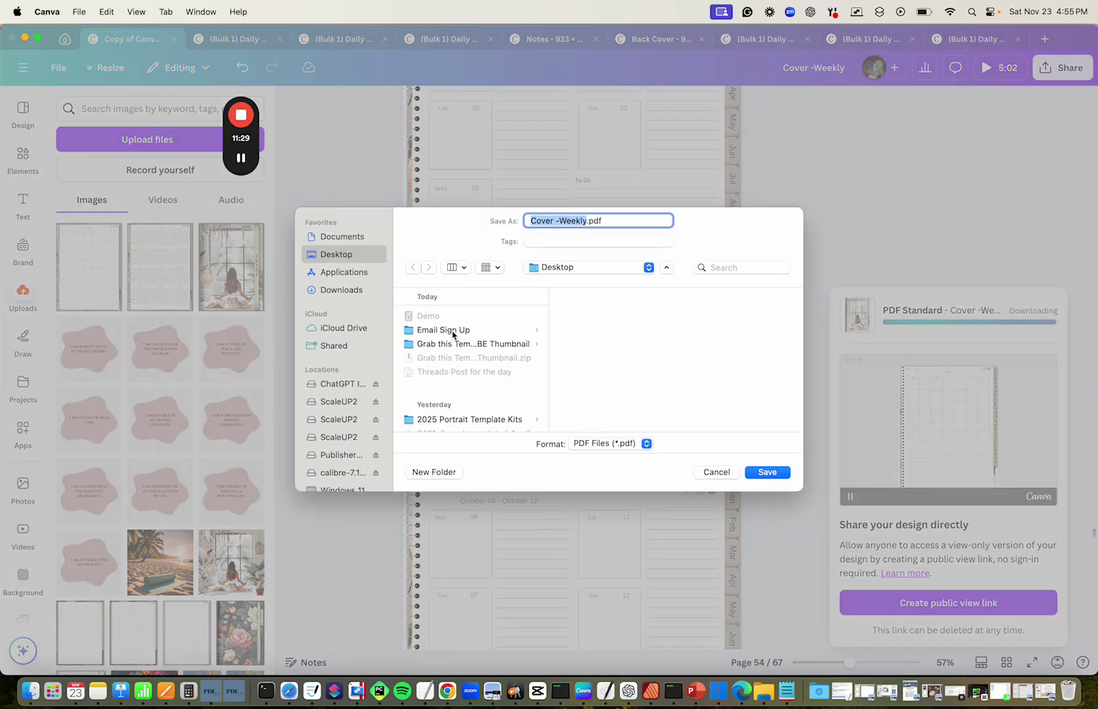
# Step: Save the PDF into a new Desktop folder named 'Canva Damo'
pyautogui.click(452, 331)
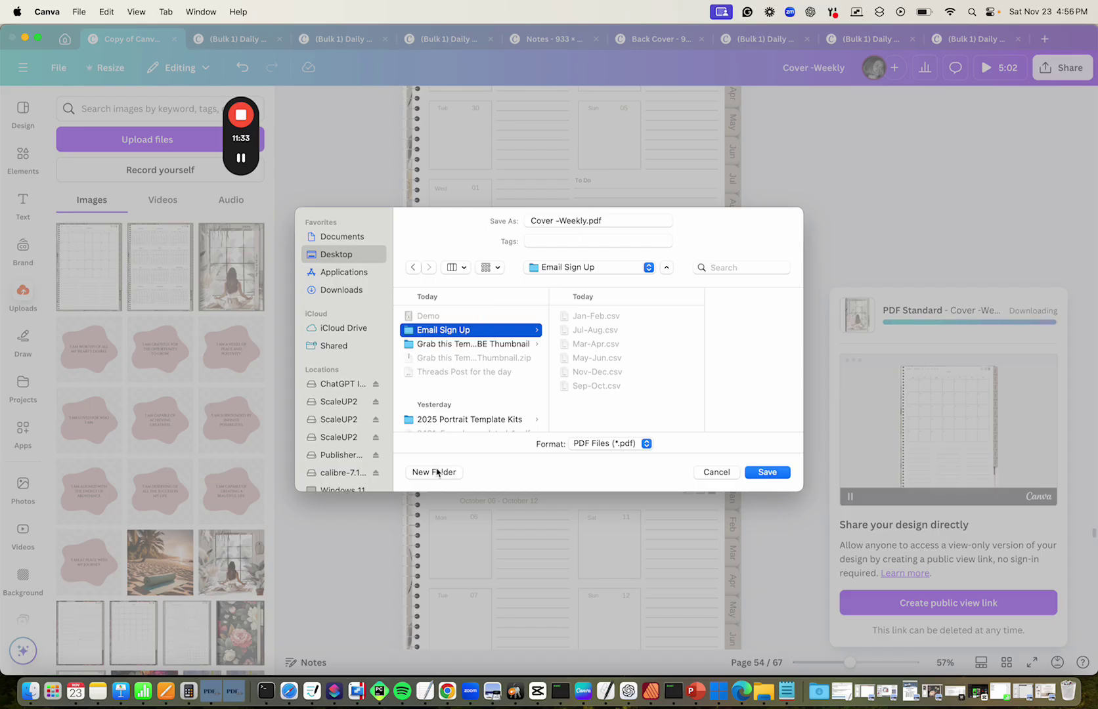
pyautogui.click(337, 258)
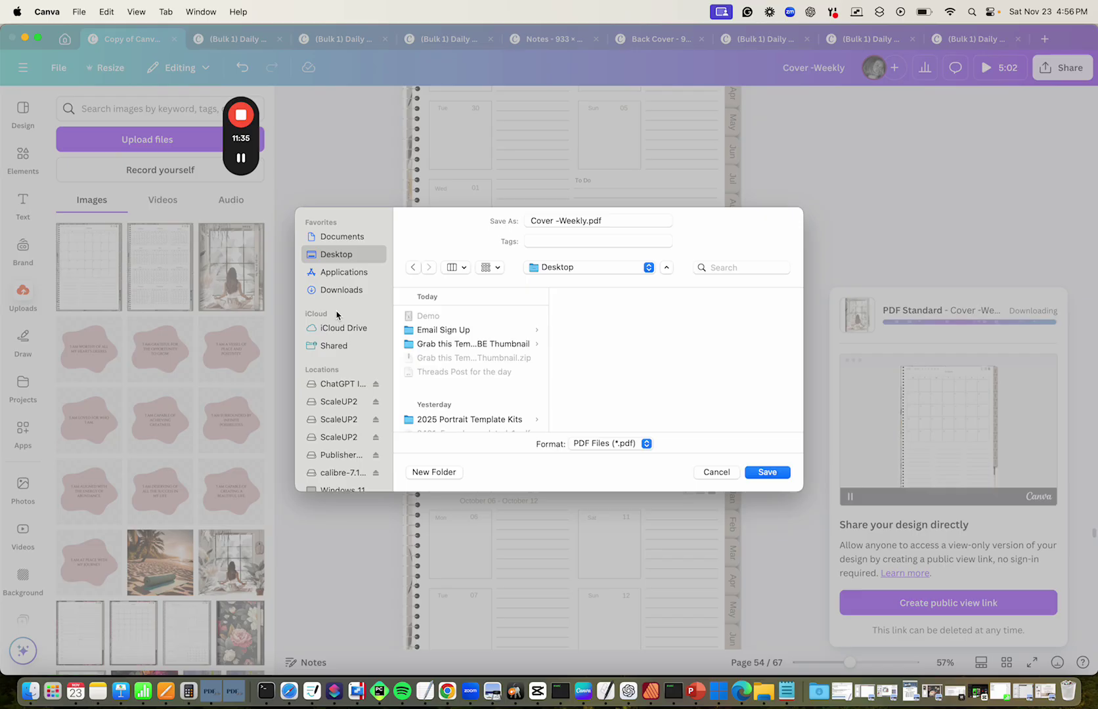
pyautogui.click(430, 471)
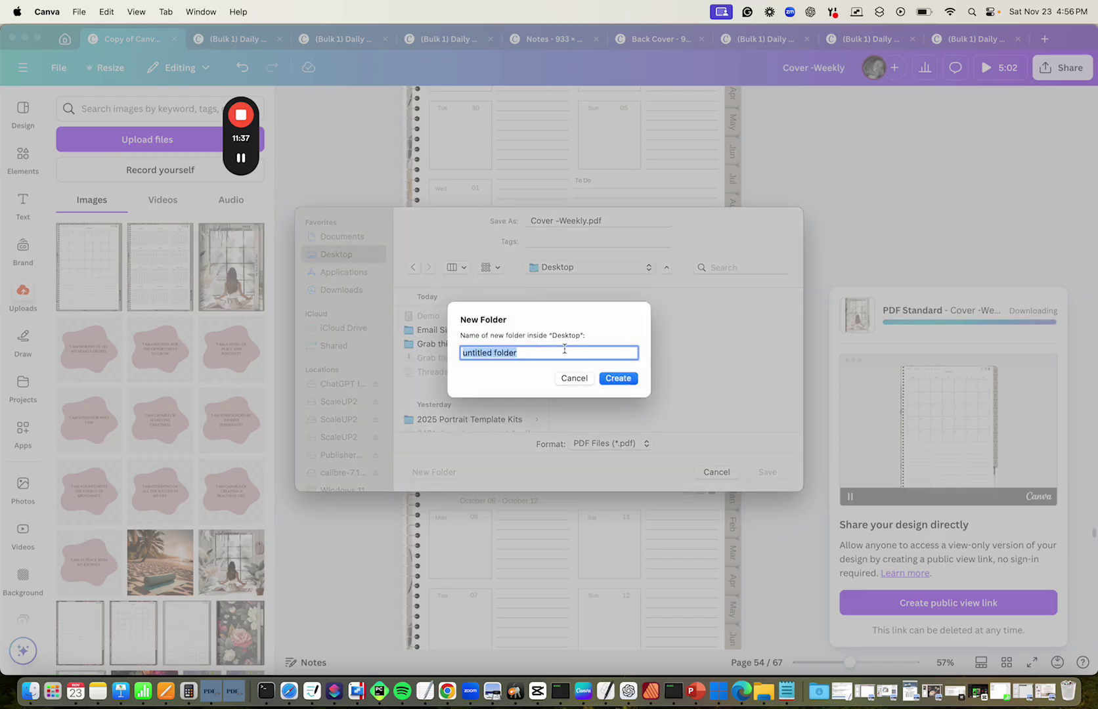
pyautogui.write('Canva ')
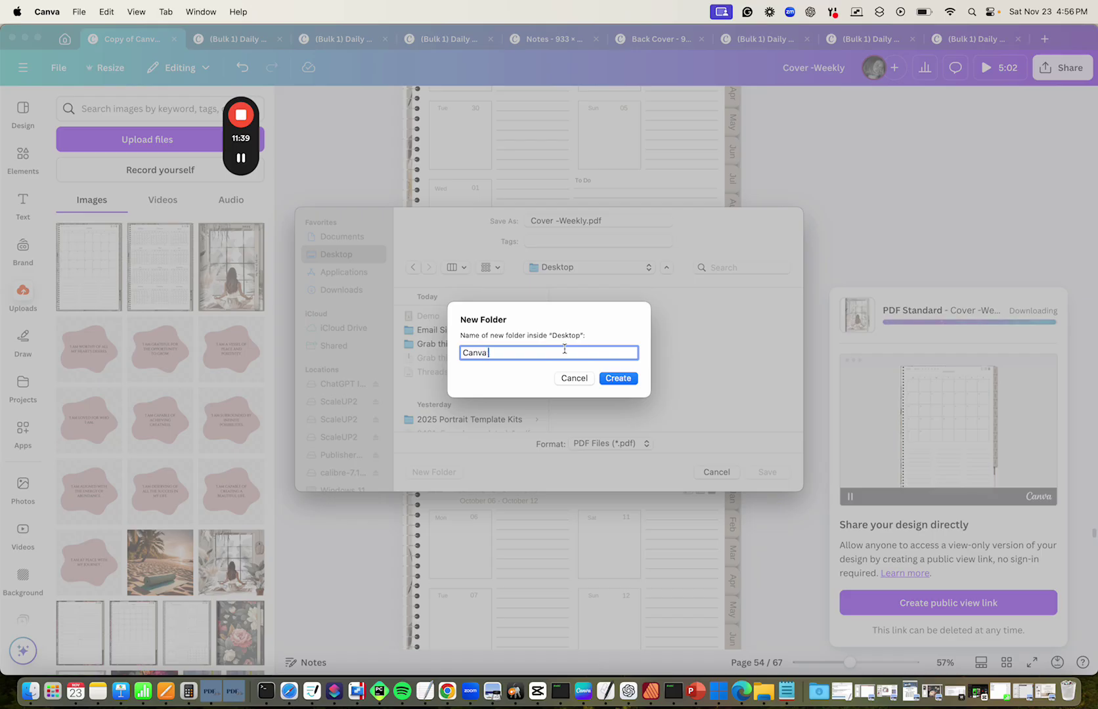
pyautogui.write('Damo')
pyautogui.press('Return')
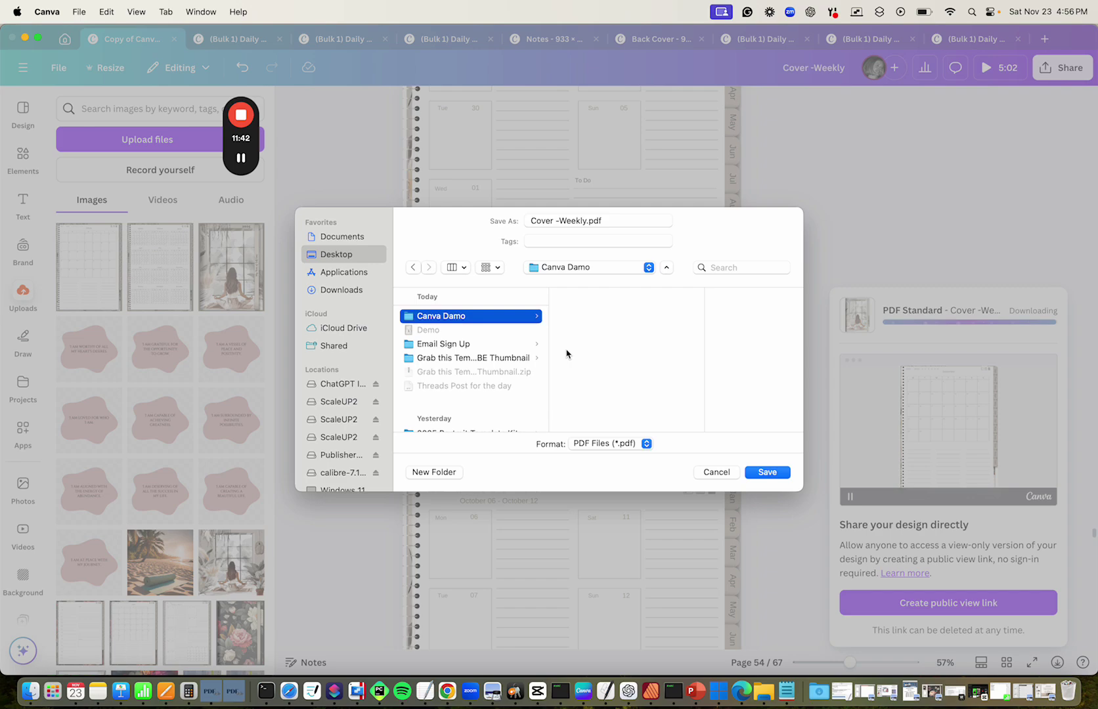
pyautogui.click(779, 474)
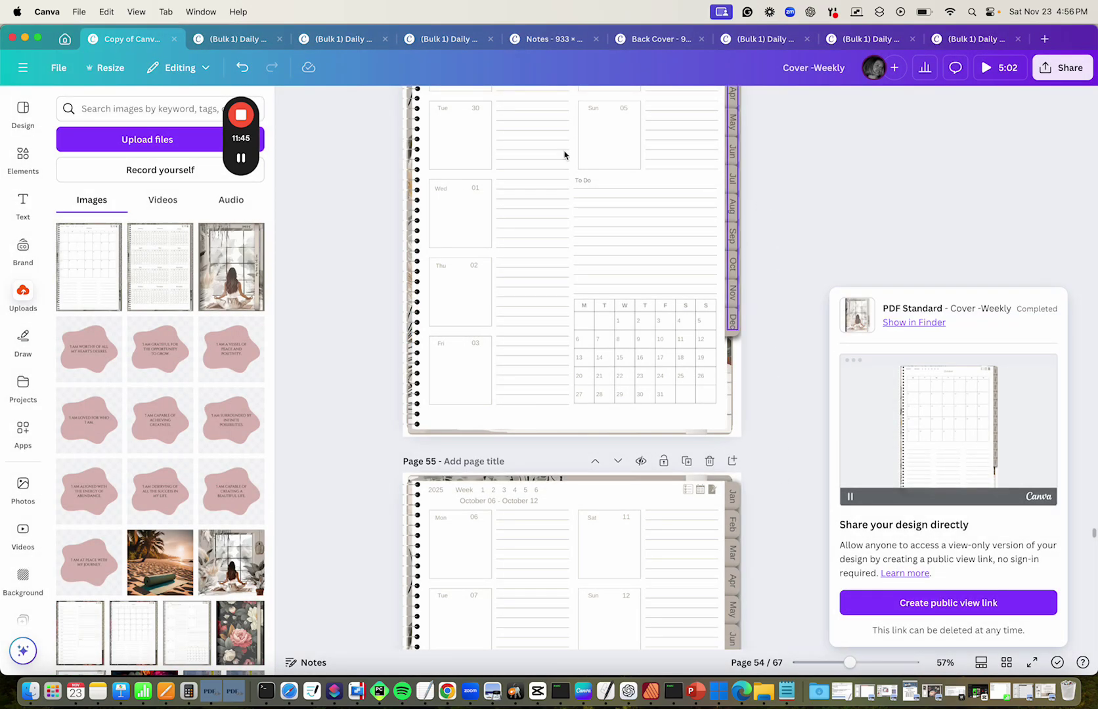
# Step: Close Cover -Weekly, download Jan-Feb as a PDF Standard file, and open the Notes design
pyautogui.click(175, 39)
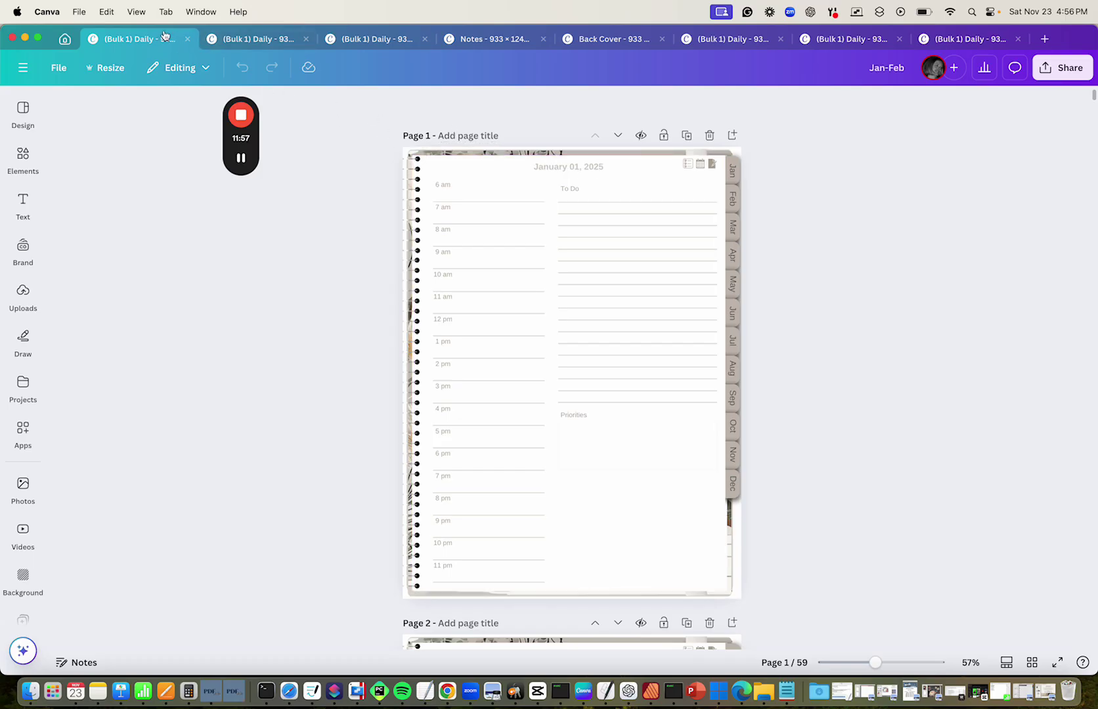
pyautogui.click(1061, 68)
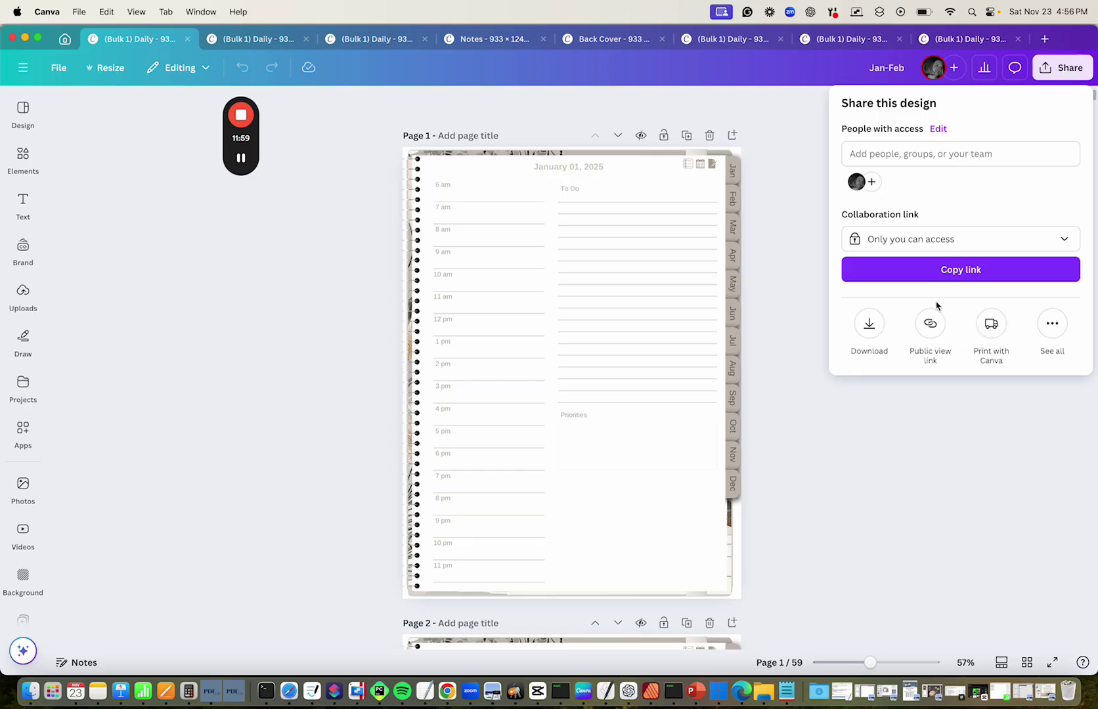
pyautogui.click(870, 328)
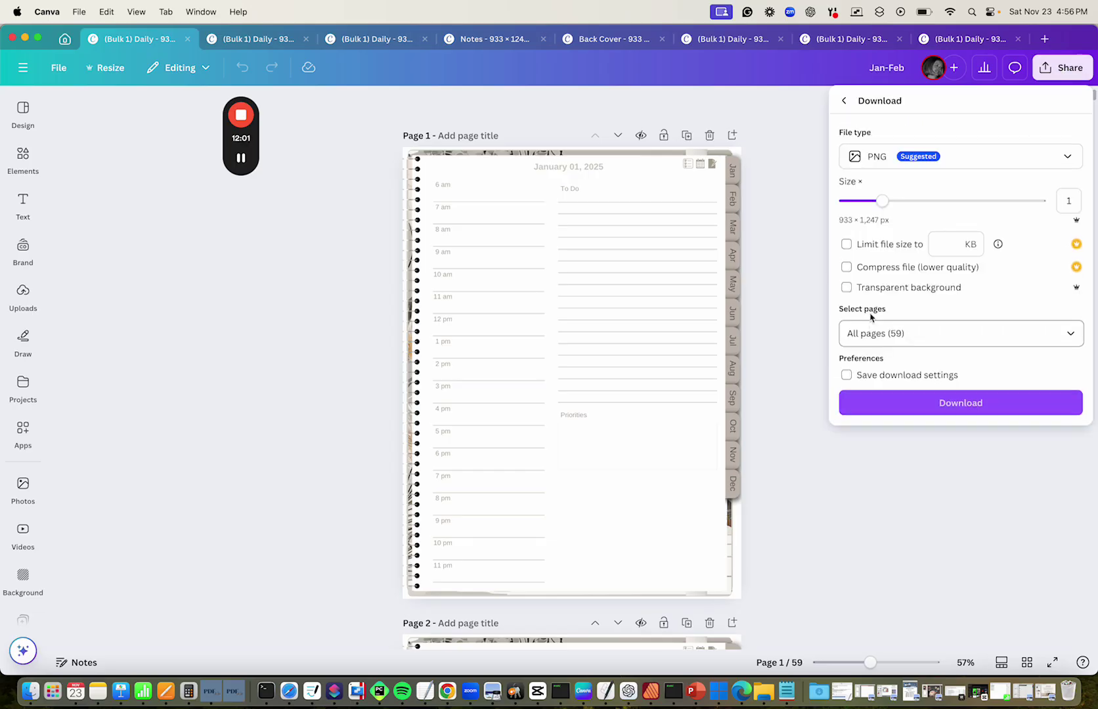
pyautogui.click(964, 167)
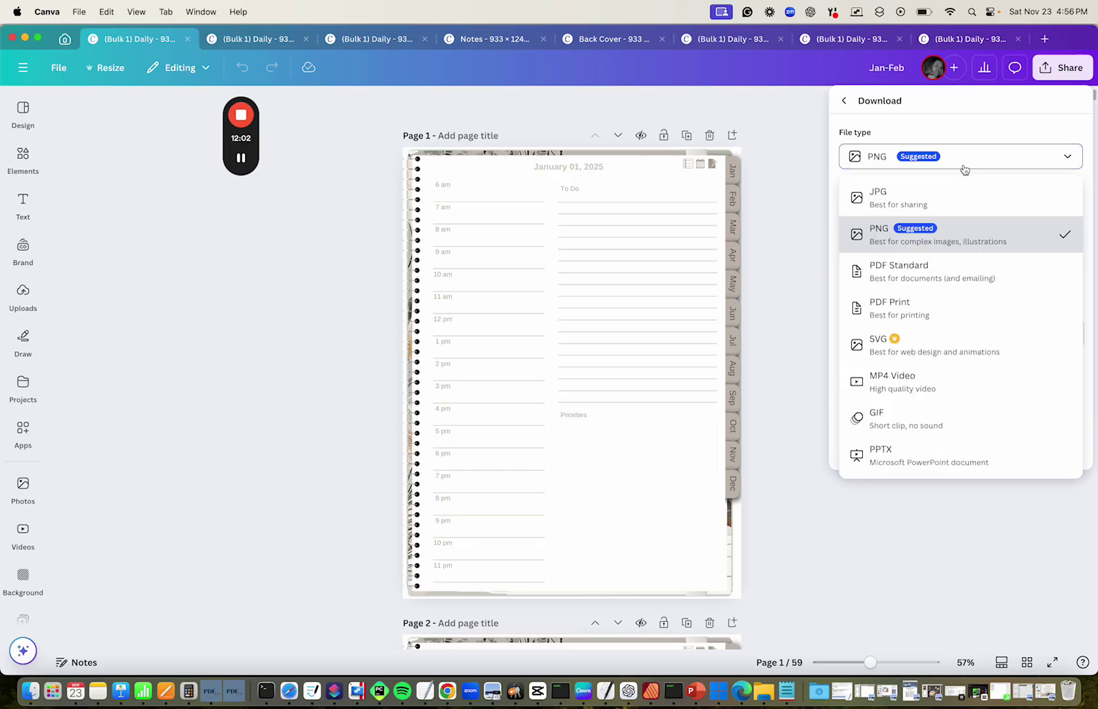
pyautogui.click(912, 265)
pyautogui.click(961, 316)
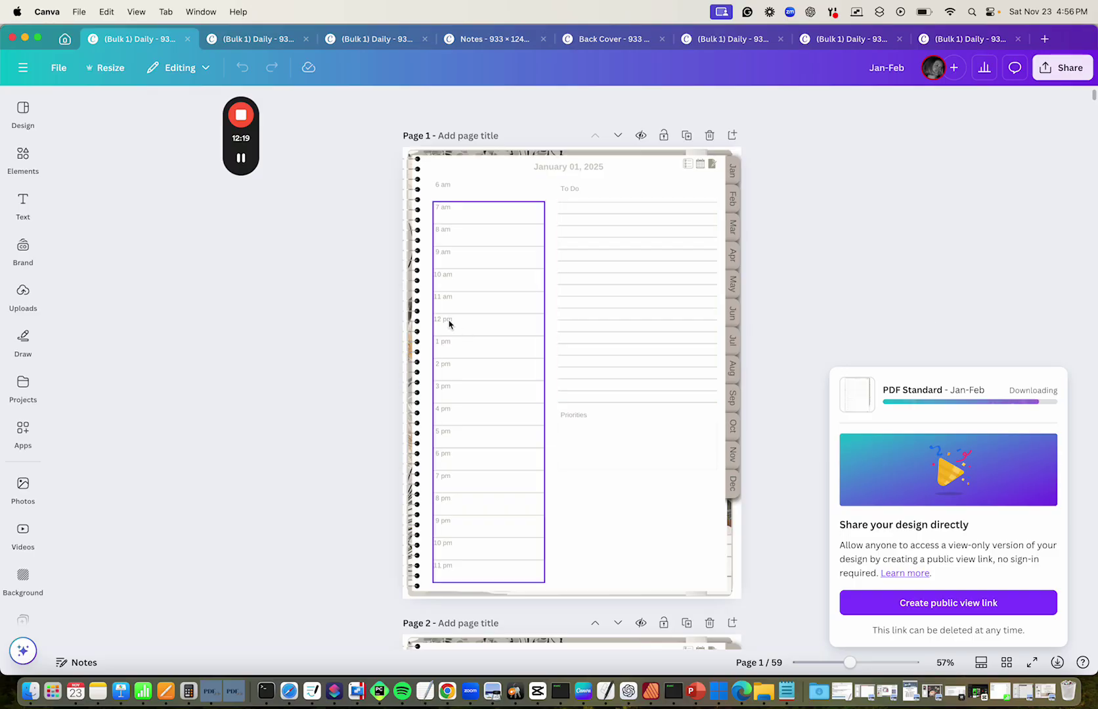
pyautogui.click(242, 161)
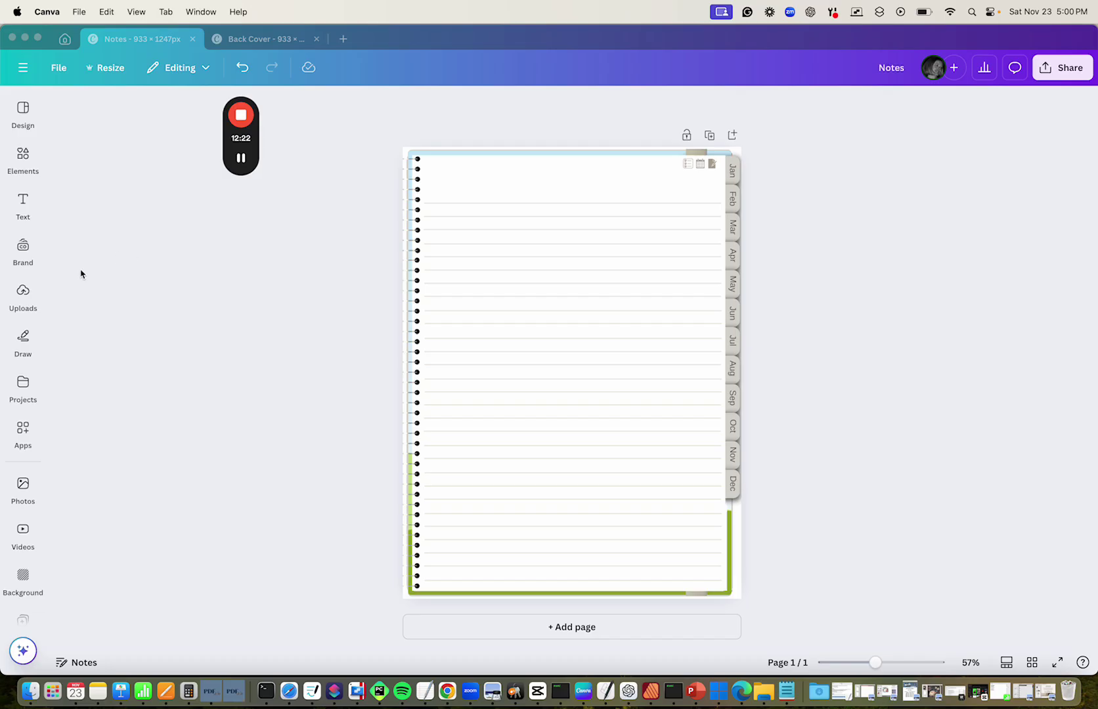
# Step: Place the window photo as the Notes background and recolour the right strip light grey
pyautogui.click(22, 289)
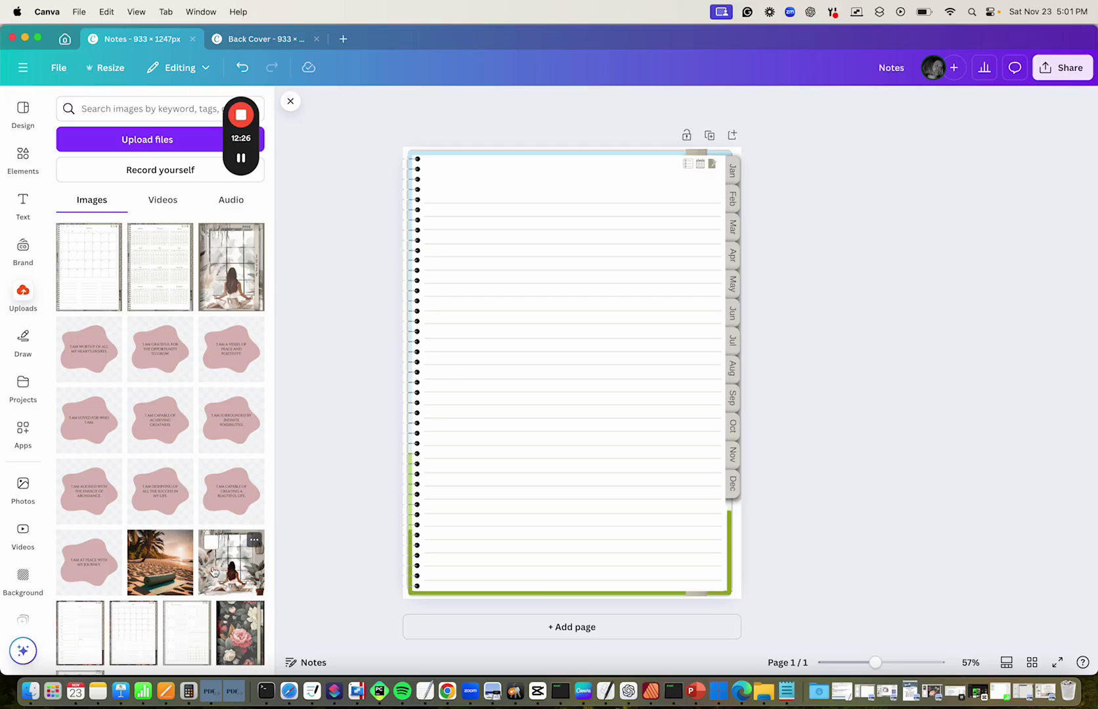
pyautogui.moveTo(213, 570); pyautogui.dragTo(456, 158)
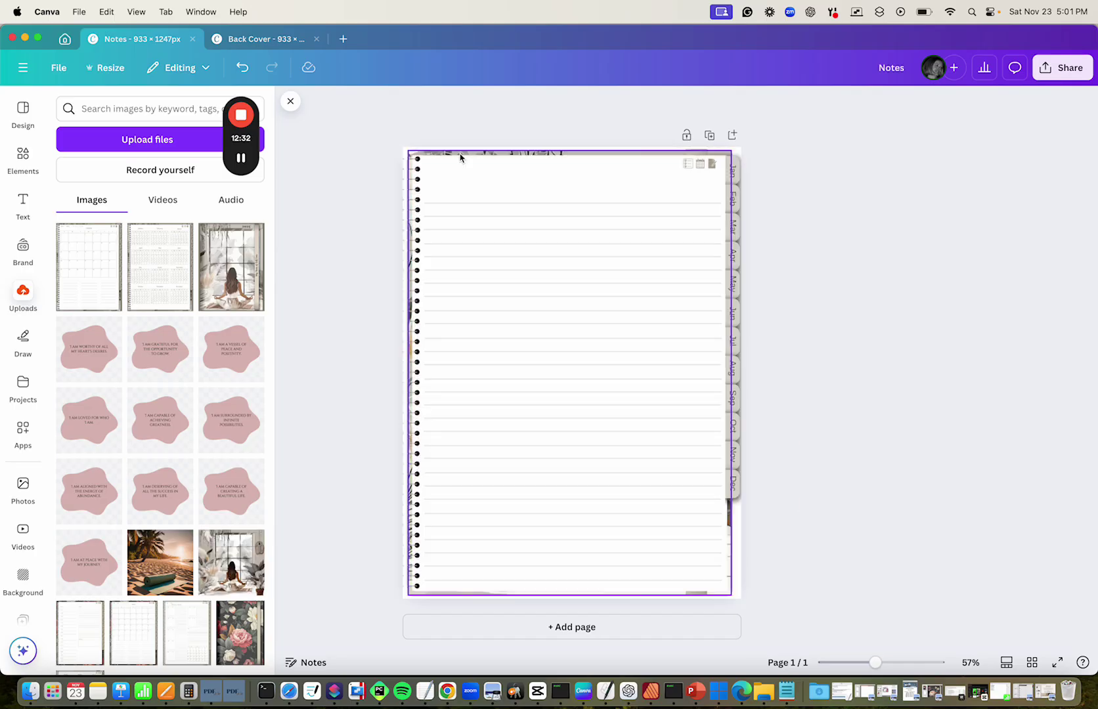
pyautogui.click(701, 153)
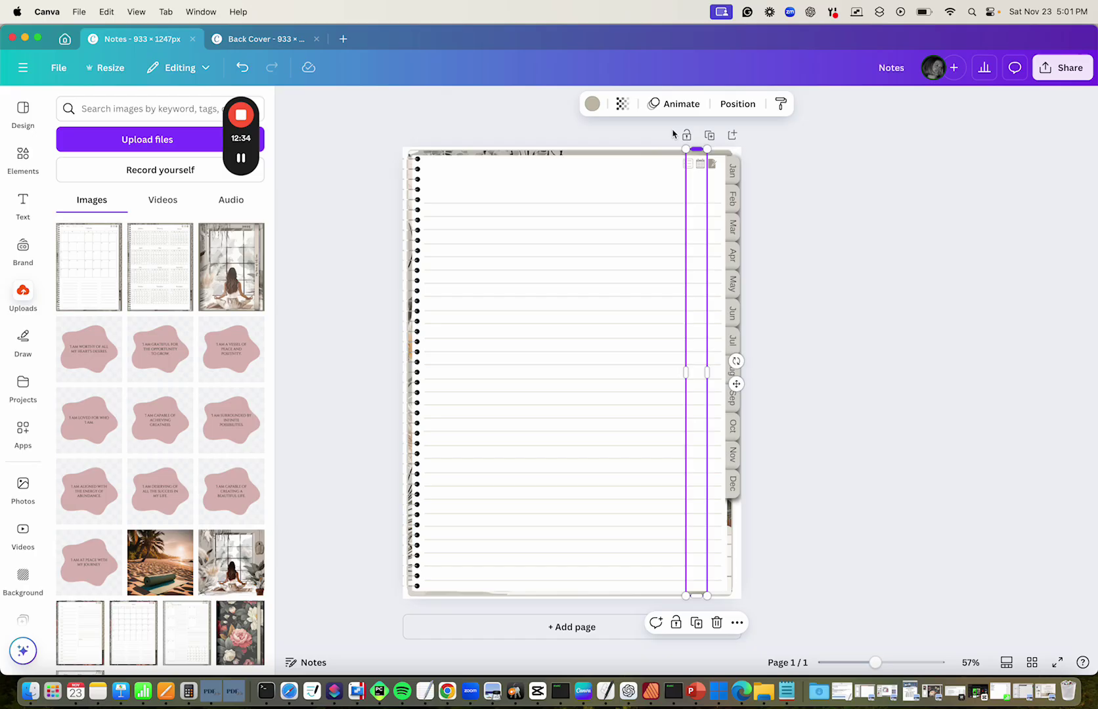
pyautogui.click(592, 104)
pyautogui.scroll(-5, 122, 466)
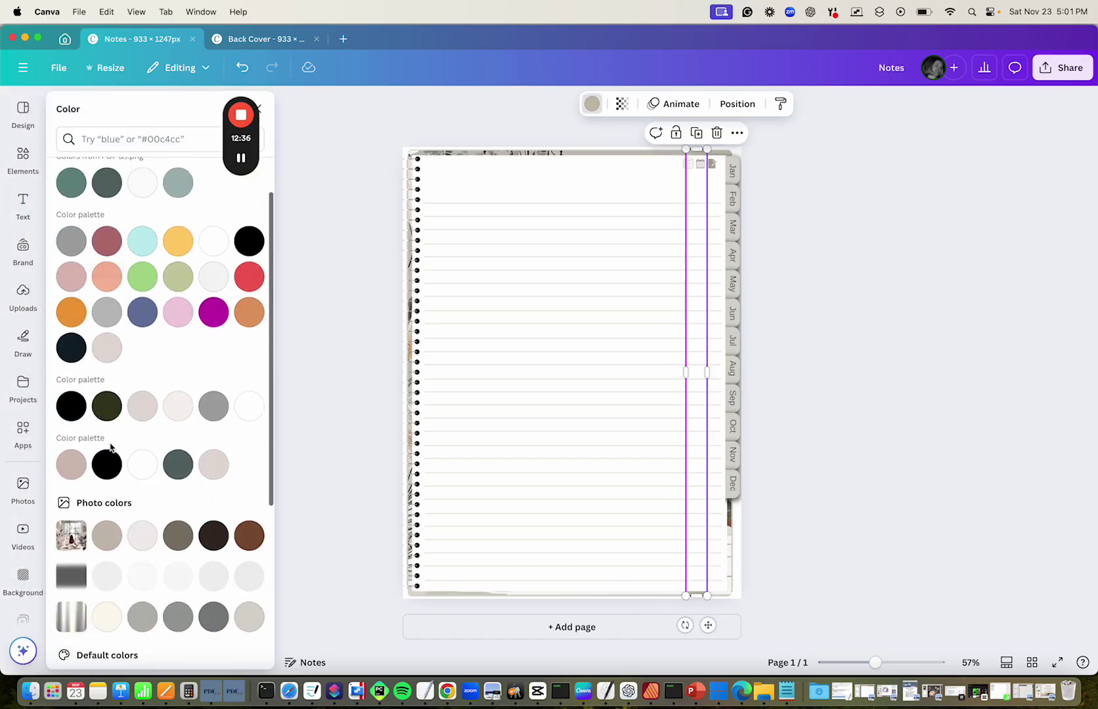
pyautogui.click(141, 461)
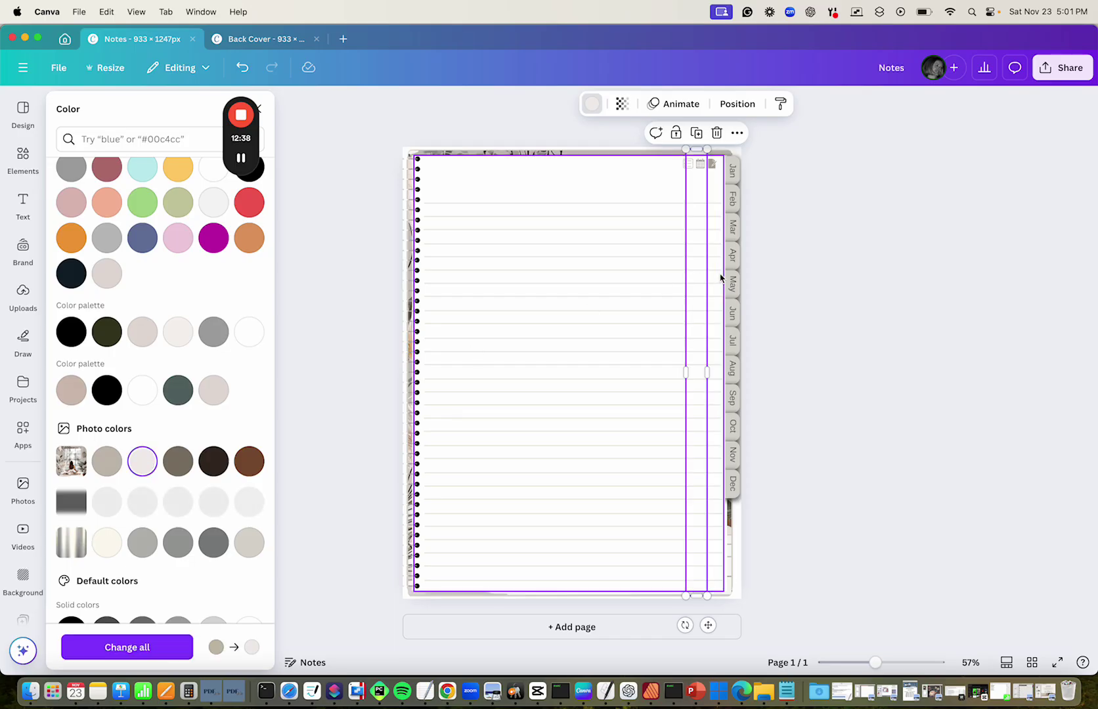
pyautogui.click(818, 148)
pyautogui.moveTo(819, 147); pyautogui.dragTo(736, 499)
# Step: Recolour the month tabs with a colour taken from the photo
pyautogui.moveTo(820, 171); pyautogui.dragTo(741, 507)
pyautogui.click(381, 104)
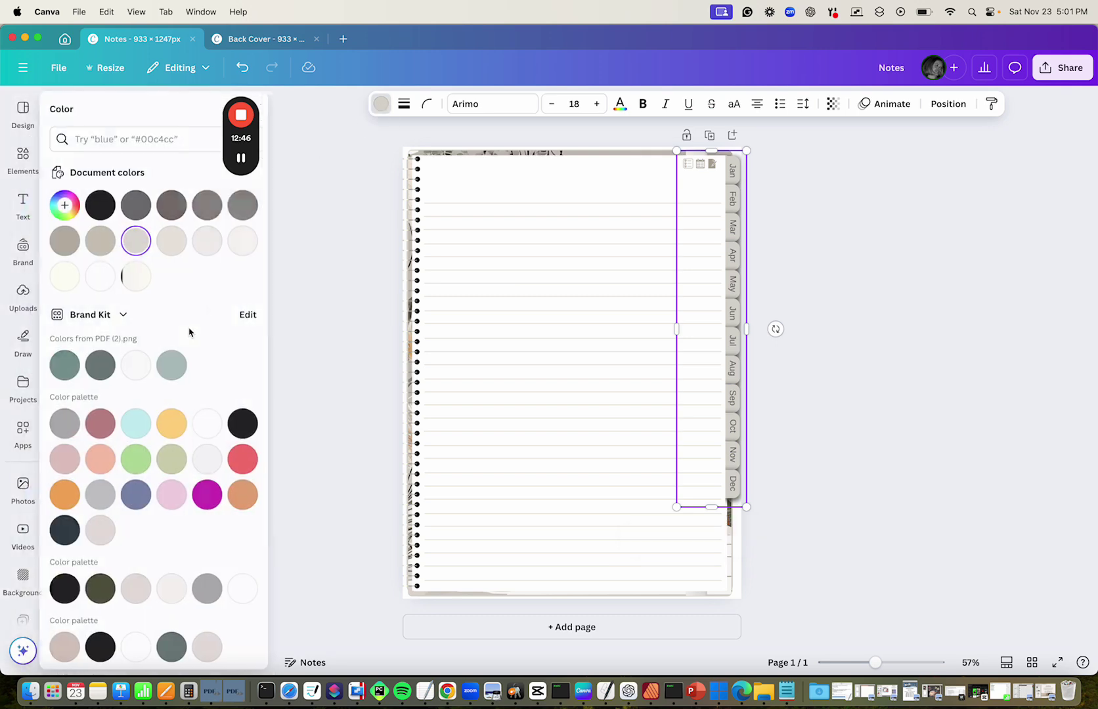
pyautogui.scroll(-6, 131, 328)
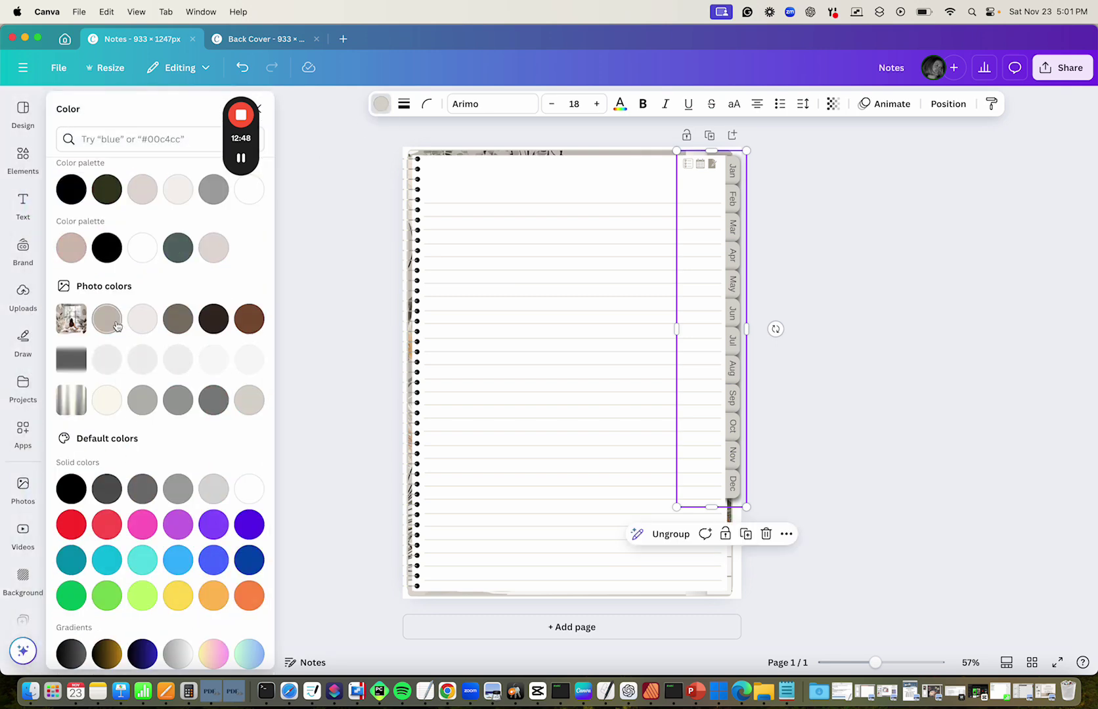
pyautogui.click(115, 325)
pyautogui.click(356, 301)
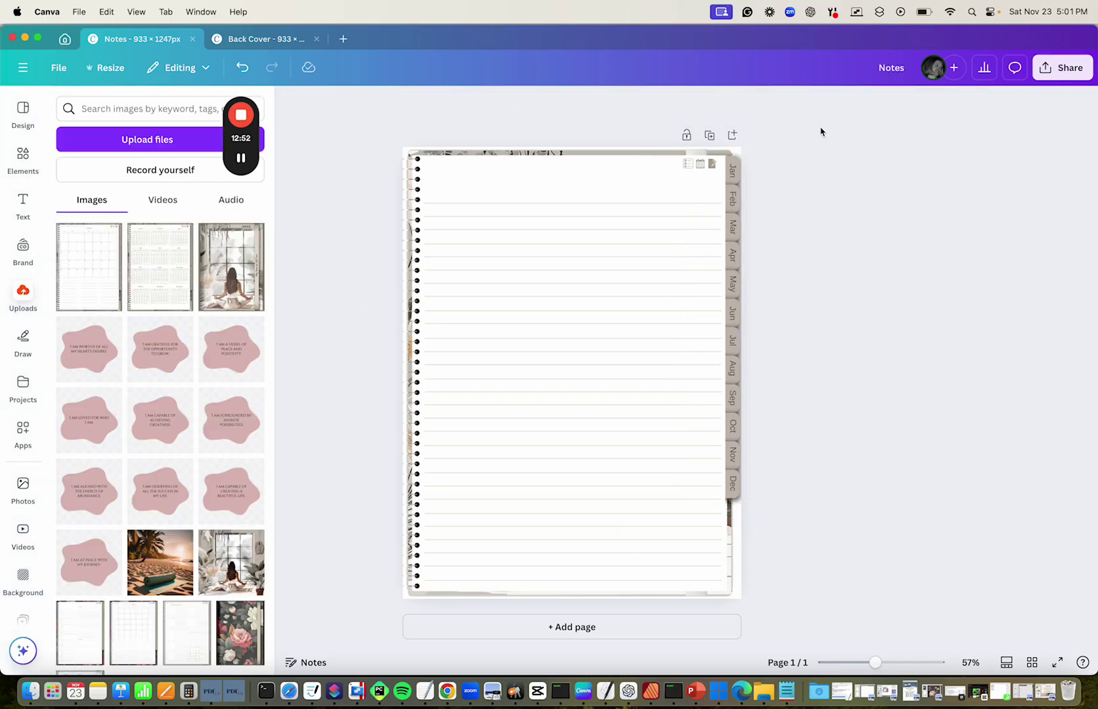
# Step: Download and save Notes as a PDF Standard file, then switch to Back Cover
pyautogui.click(1063, 68)
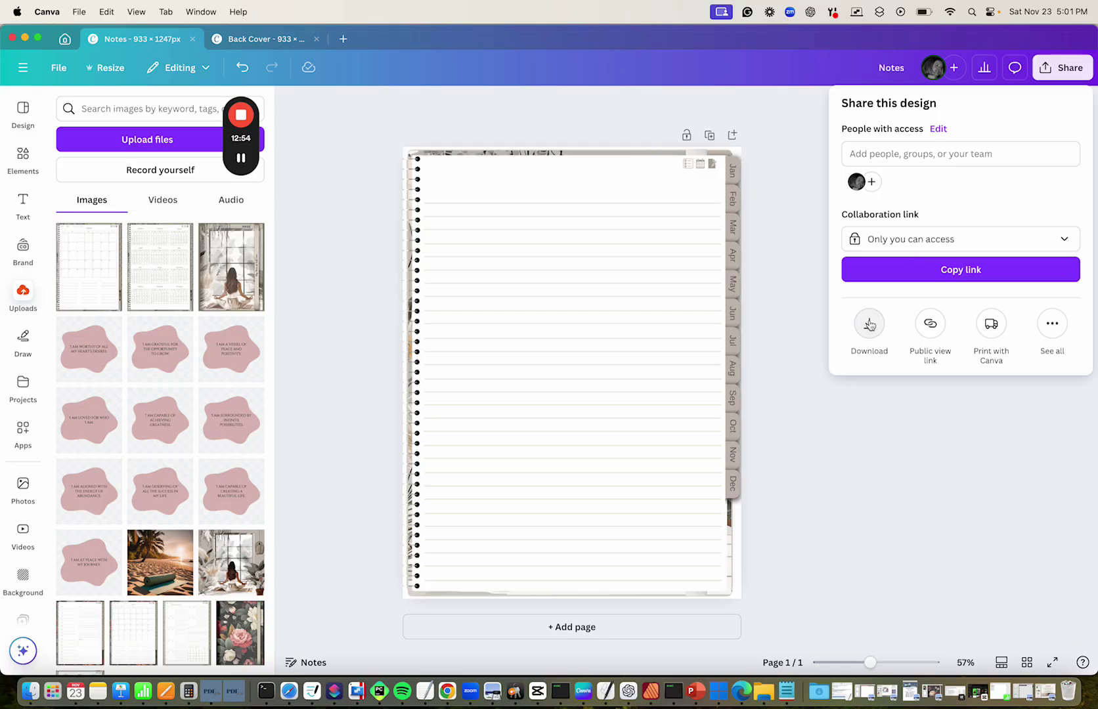
pyautogui.click(869, 324)
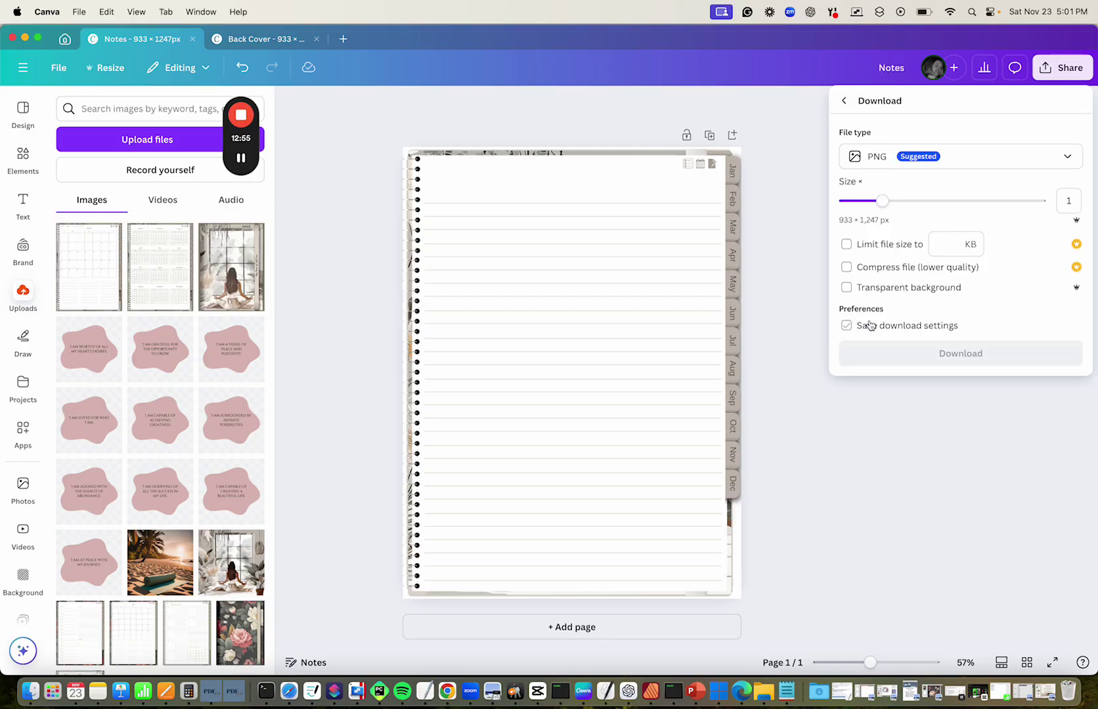
pyautogui.click(887, 165)
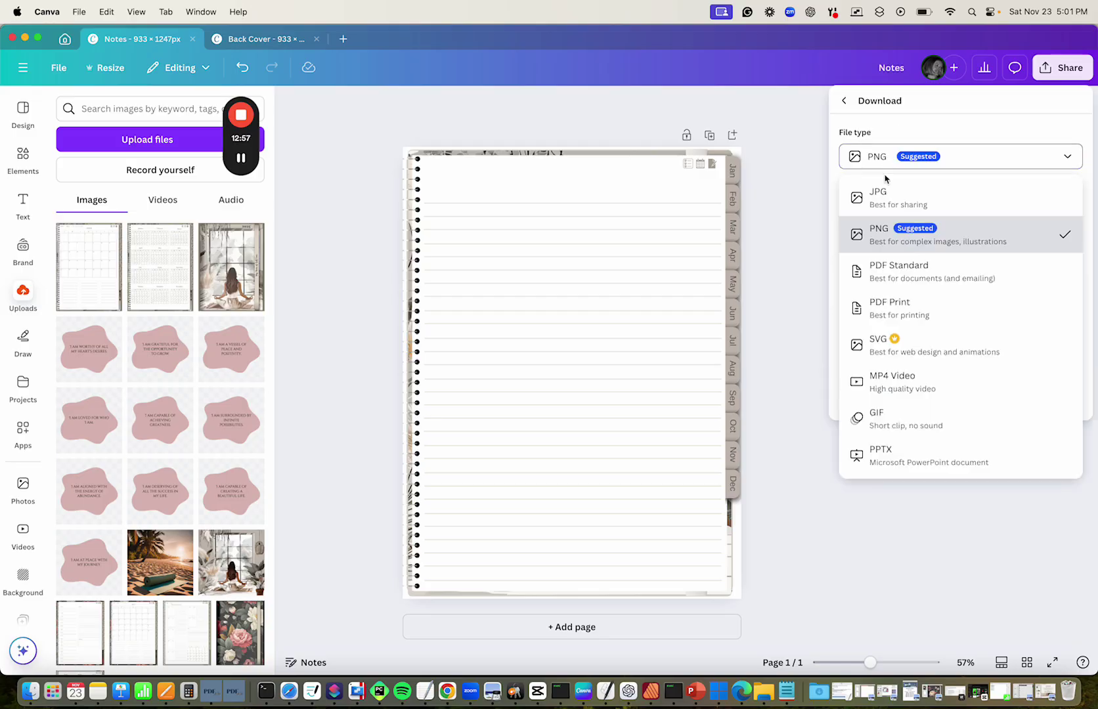
pyautogui.click(911, 270)
pyautogui.click(930, 270)
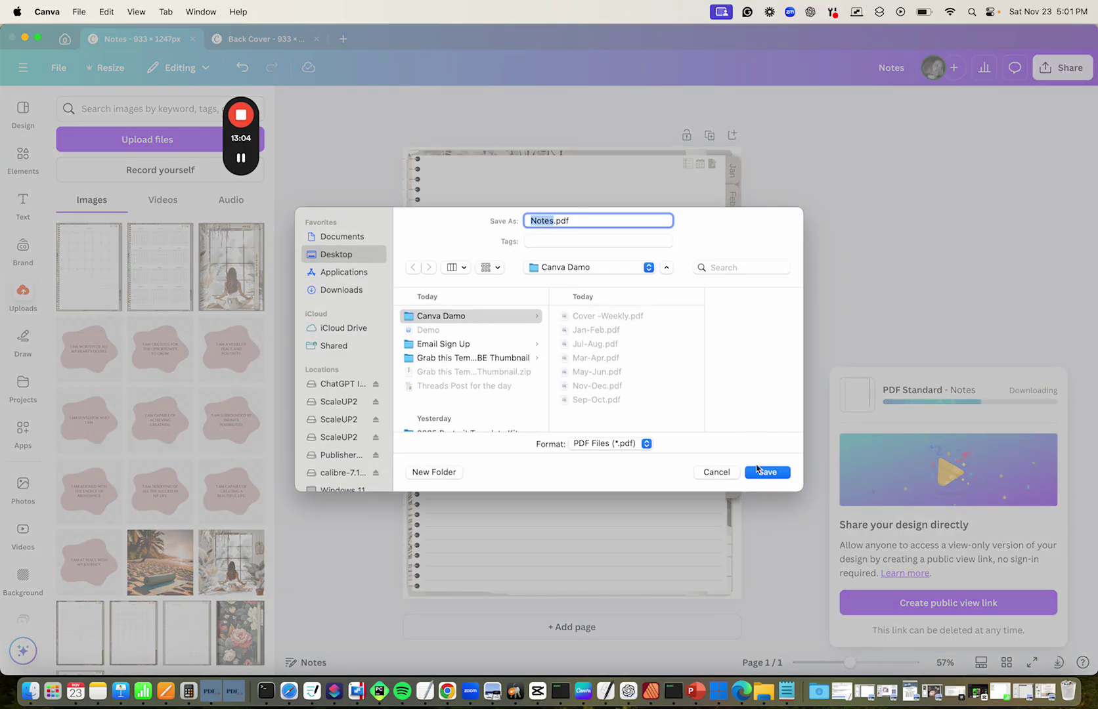
pyautogui.click(775, 474)
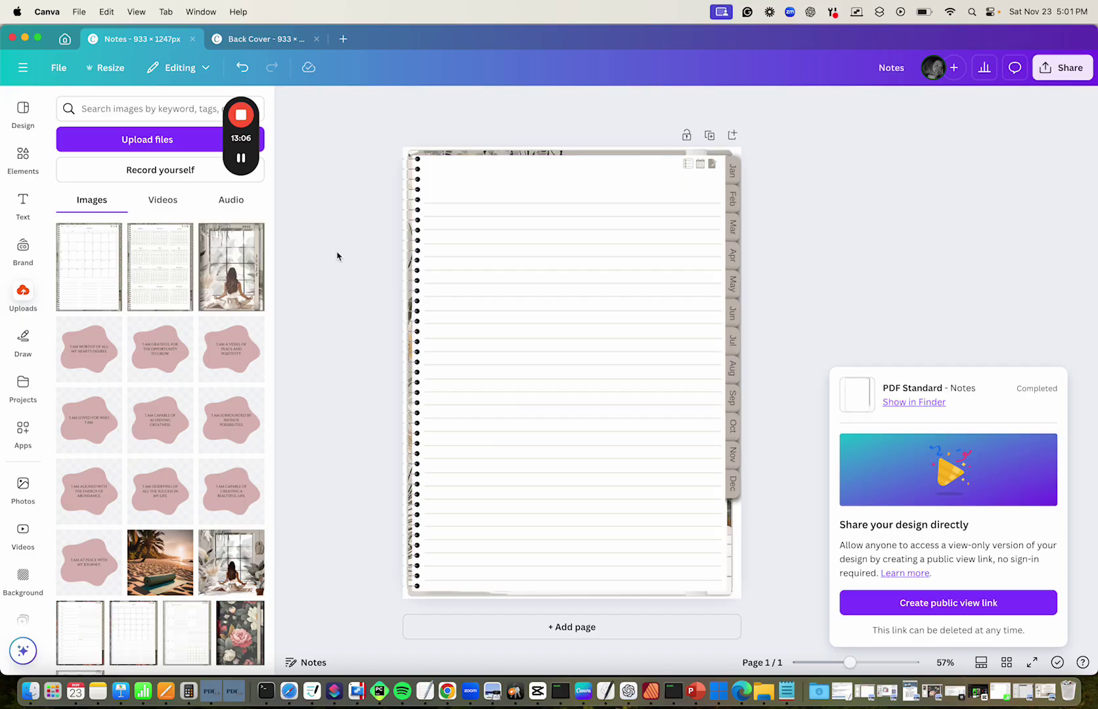
pyautogui.click(278, 41)
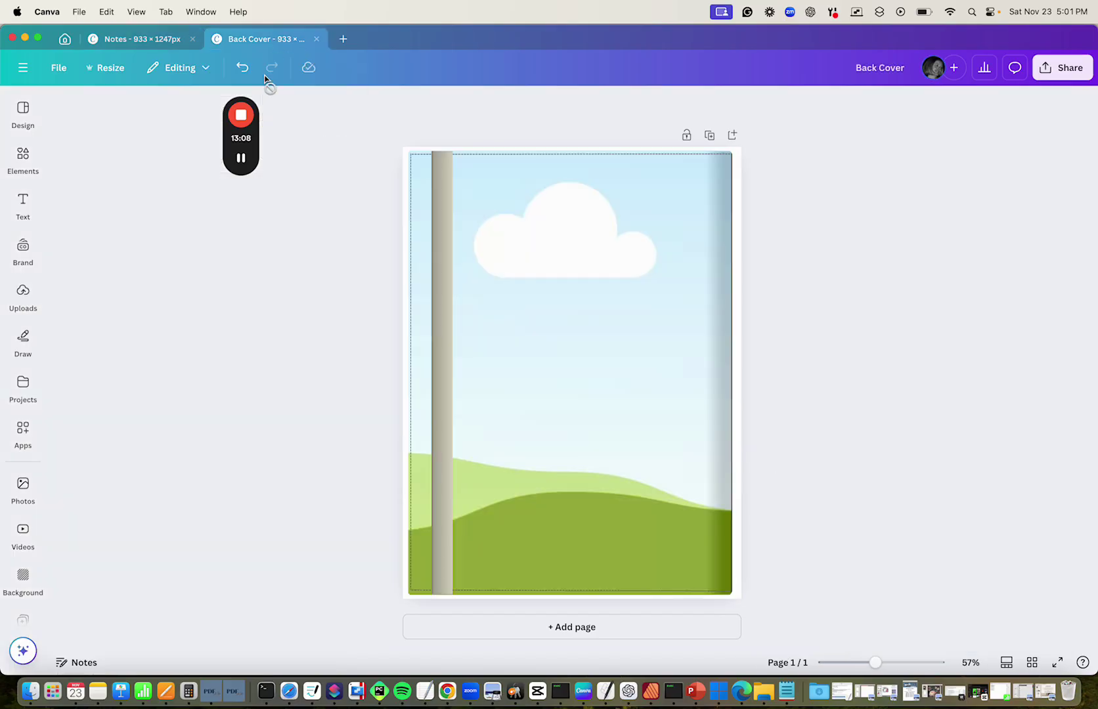
# Step: Place the yoga-window image as the Back Cover background at transparency 67
pyautogui.click(23, 296)
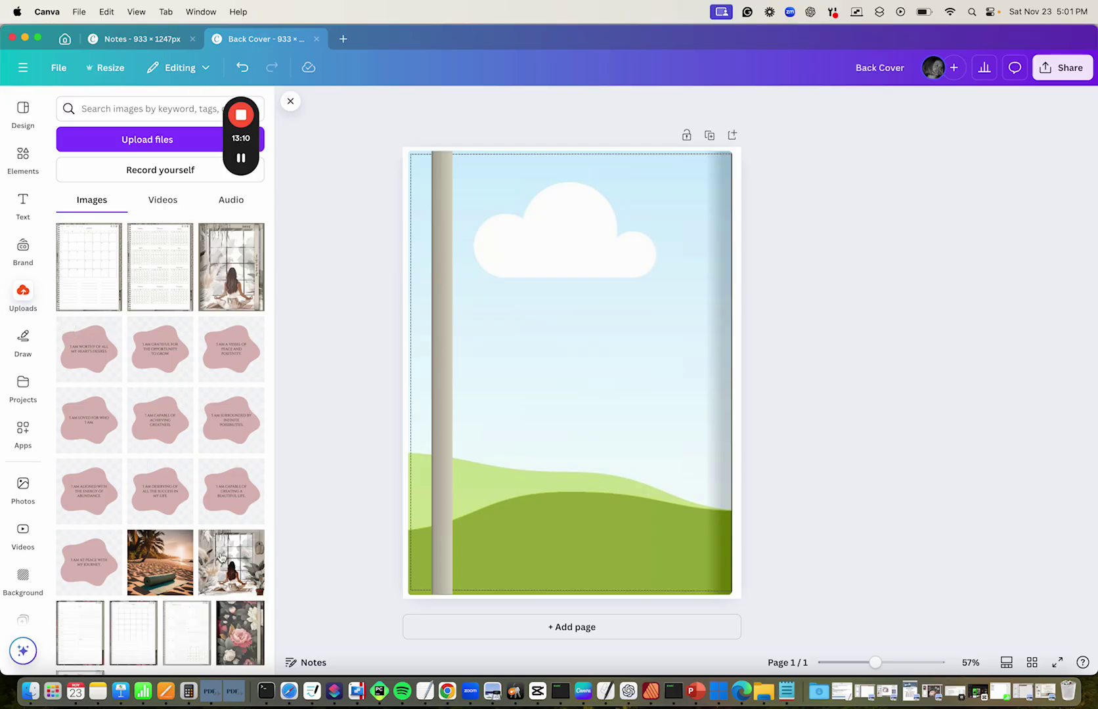
pyautogui.moveTo(221, 557); pyautogui.dragTo(487, 464)
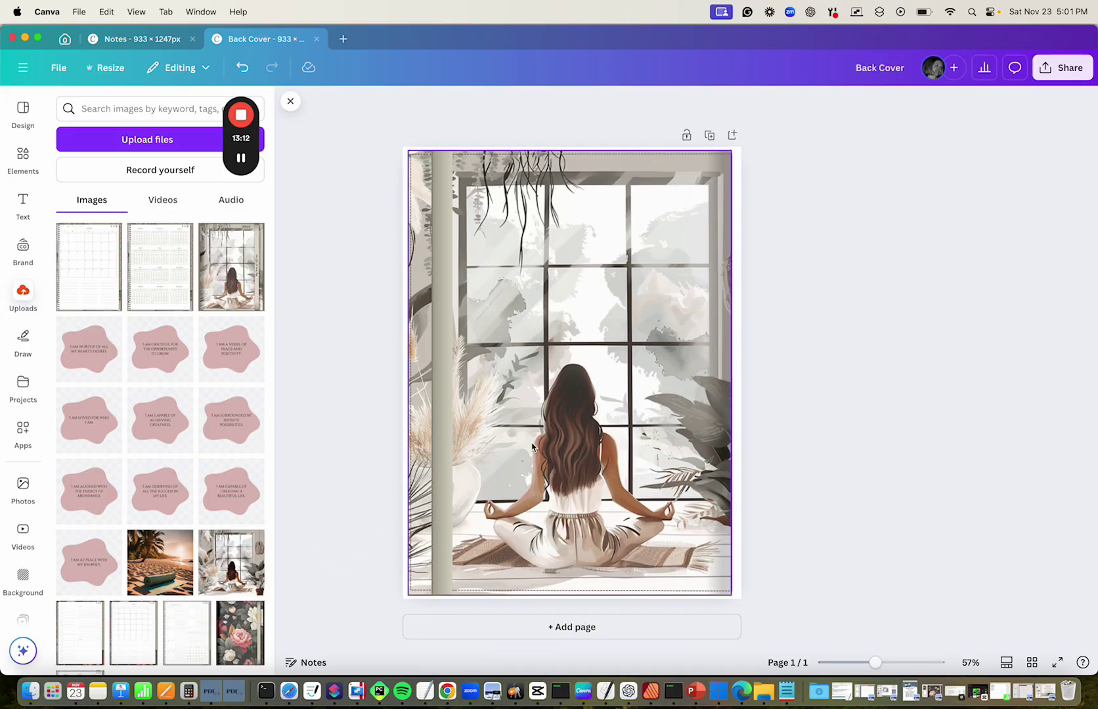
pyautogui.click(549, 261)
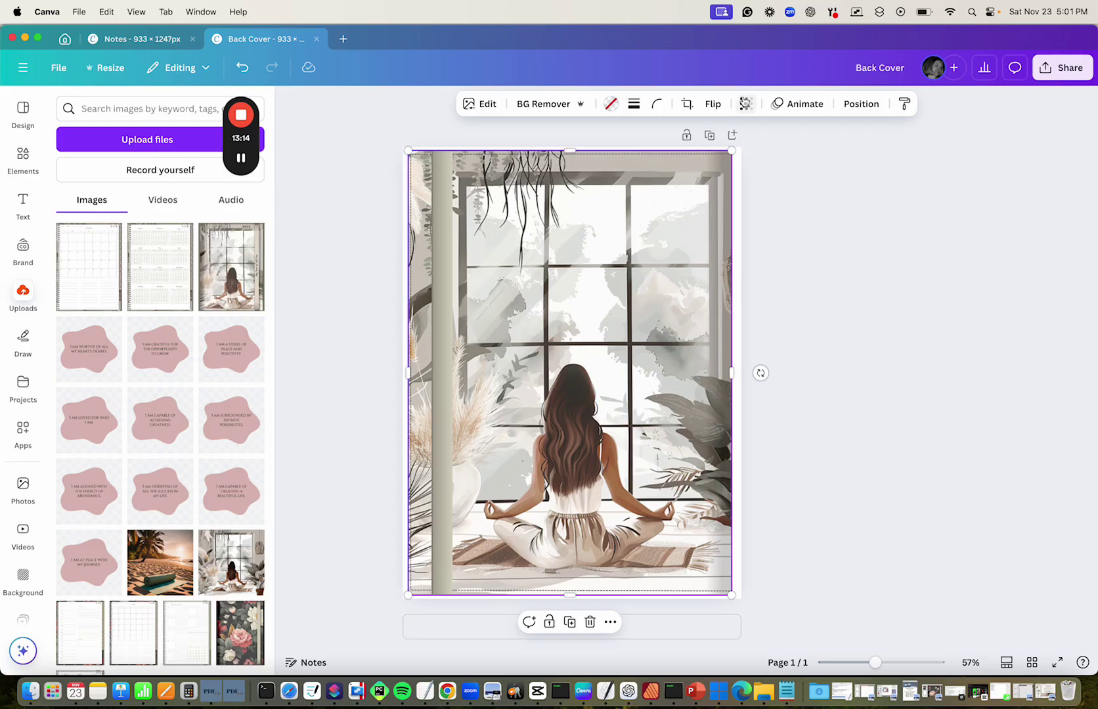
pyautogui.click(746, 104)
pyautogui.moveTo(759, 156); pyautogui.dragTo(746, 161)
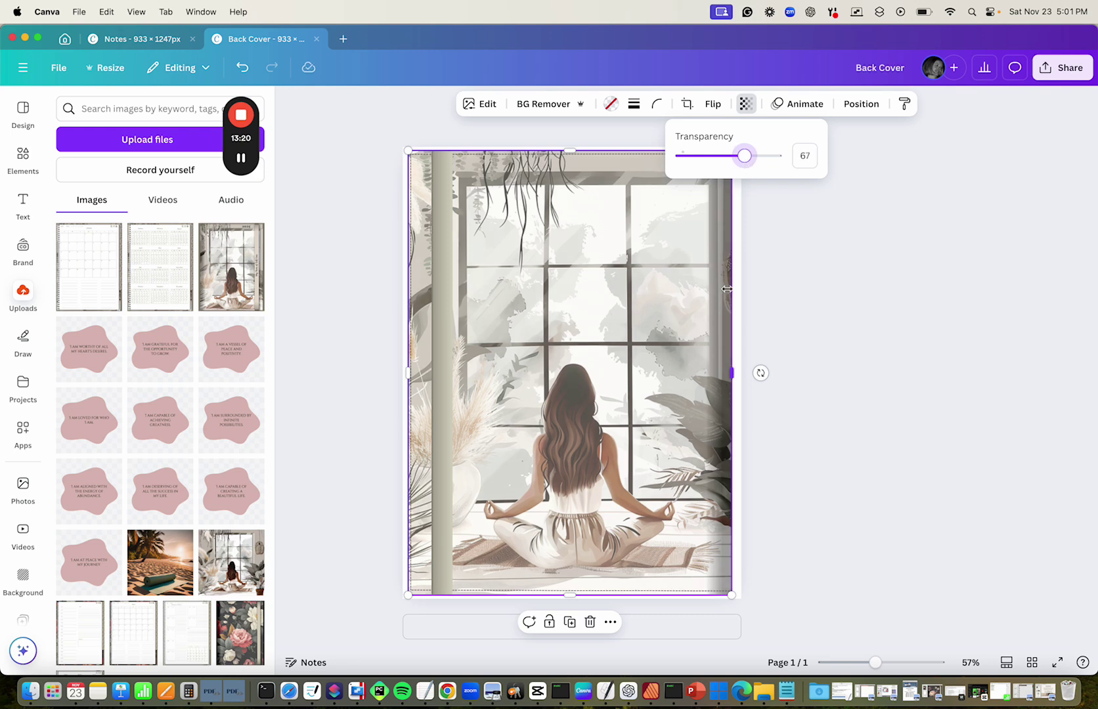
pyautogui.click(827, 278)
# Step: Recolour the left-edge strip with a light colour from the photo
pyautogui.click(440, 270)
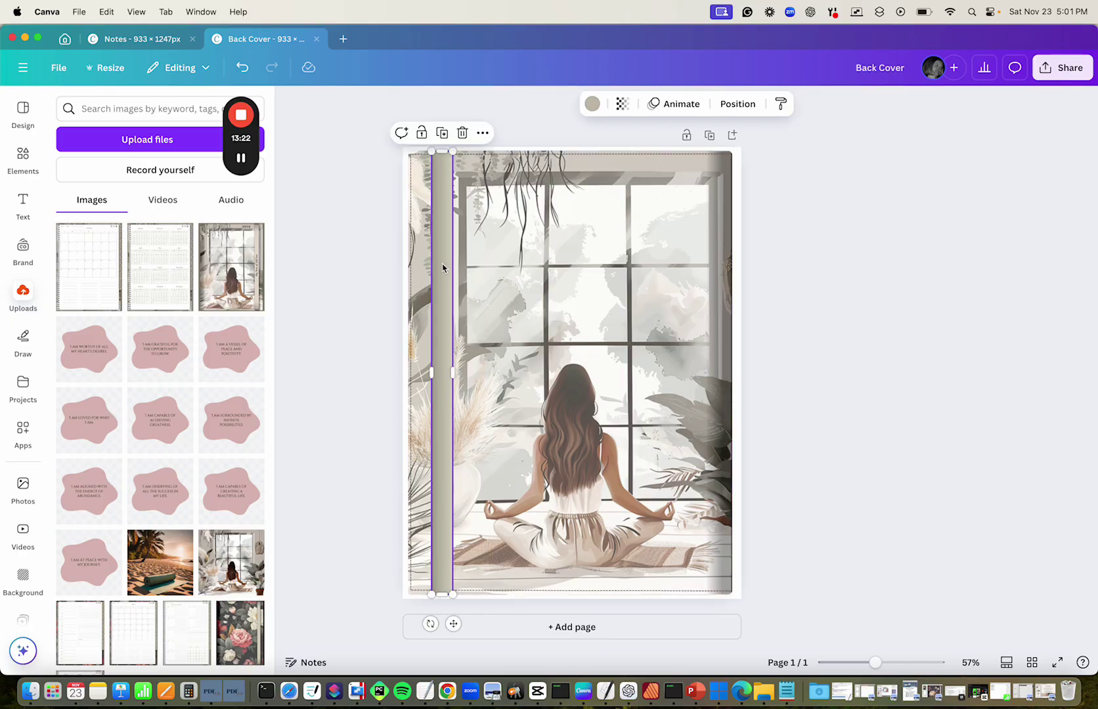
pyautogui.click(592, 104)
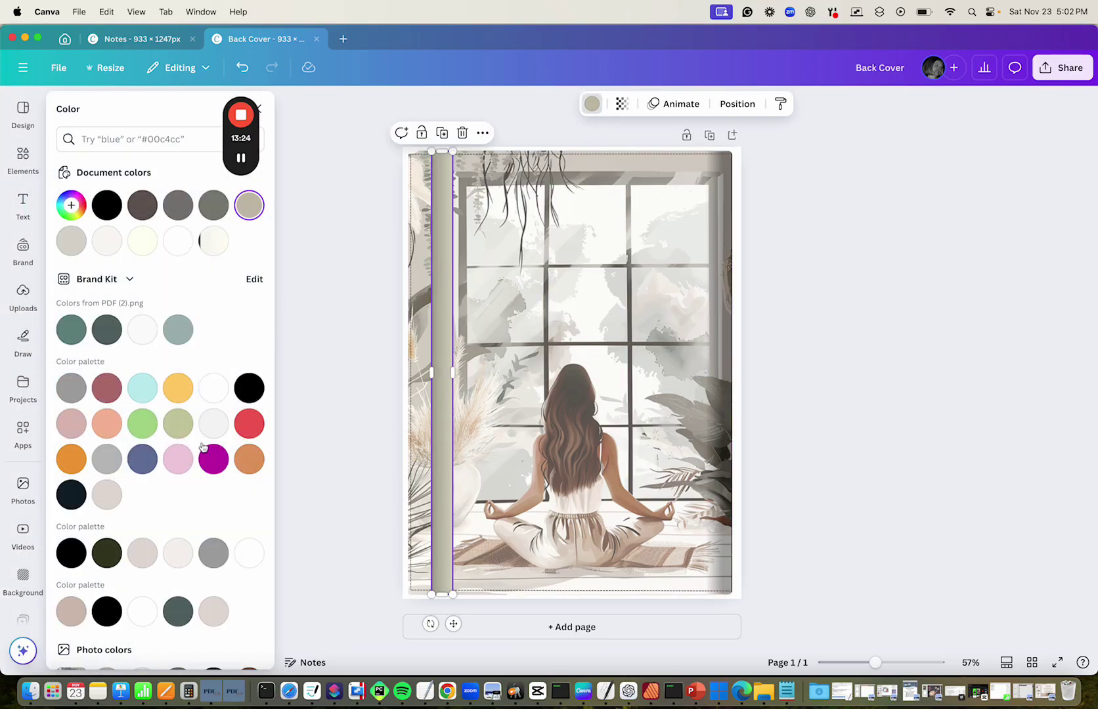
pyautogui.scroll(-5, 163, 489)
pyautogui.click(150, 475)
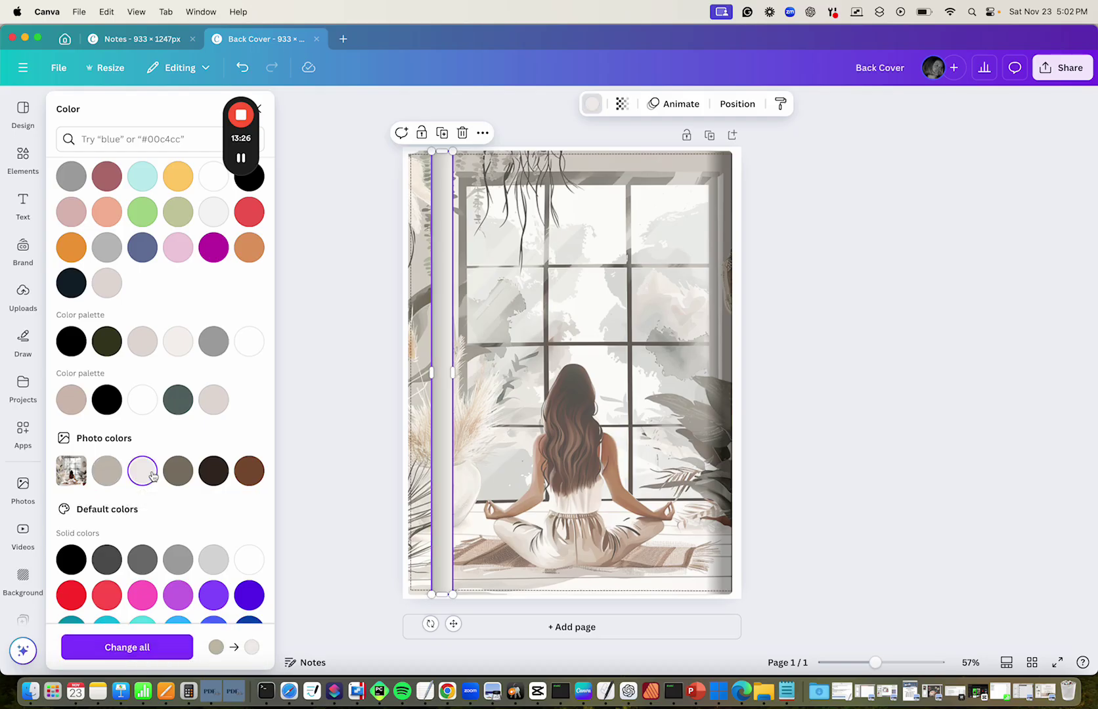
pyautogui.click(343, 338)
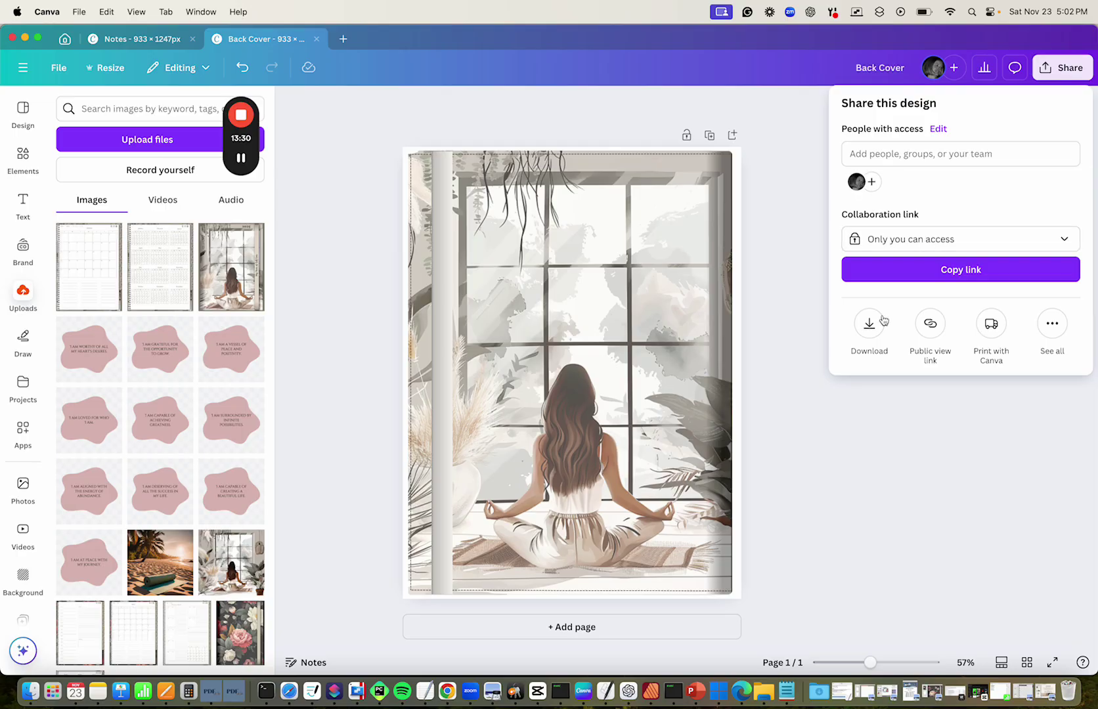
# Step: Download the design as PDF Standard and save it as Back Cover.pdf
pyautogui.click(870, 323)
pyautogui.click(969, 154)
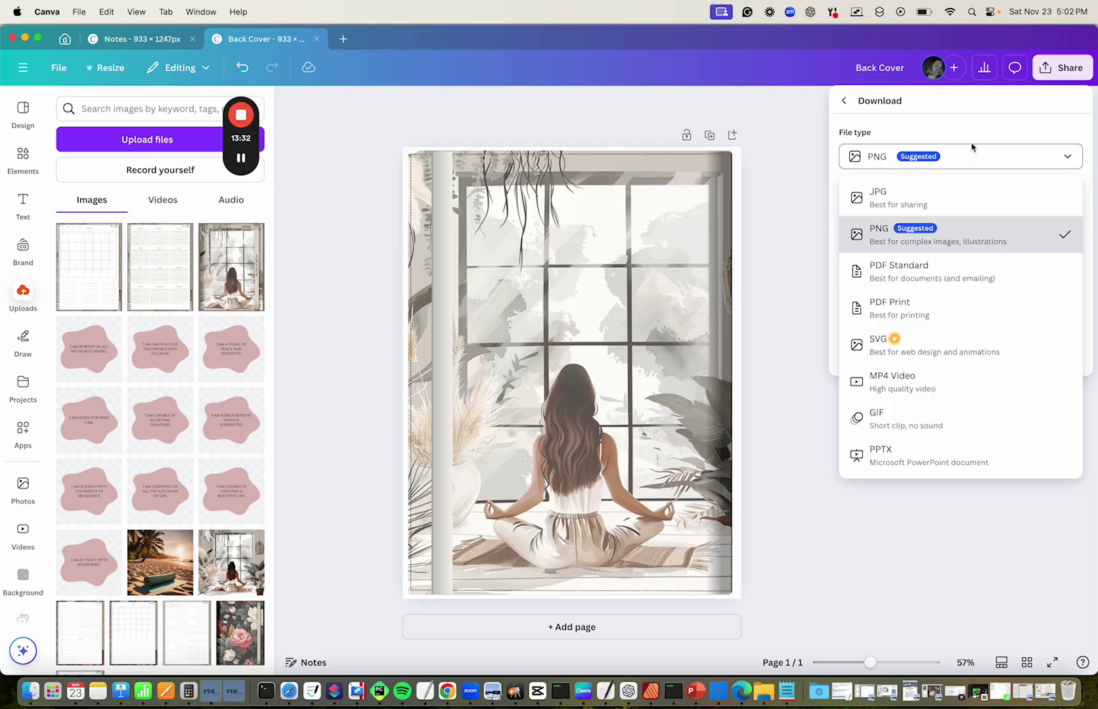
pyautogui.click(924, 266)
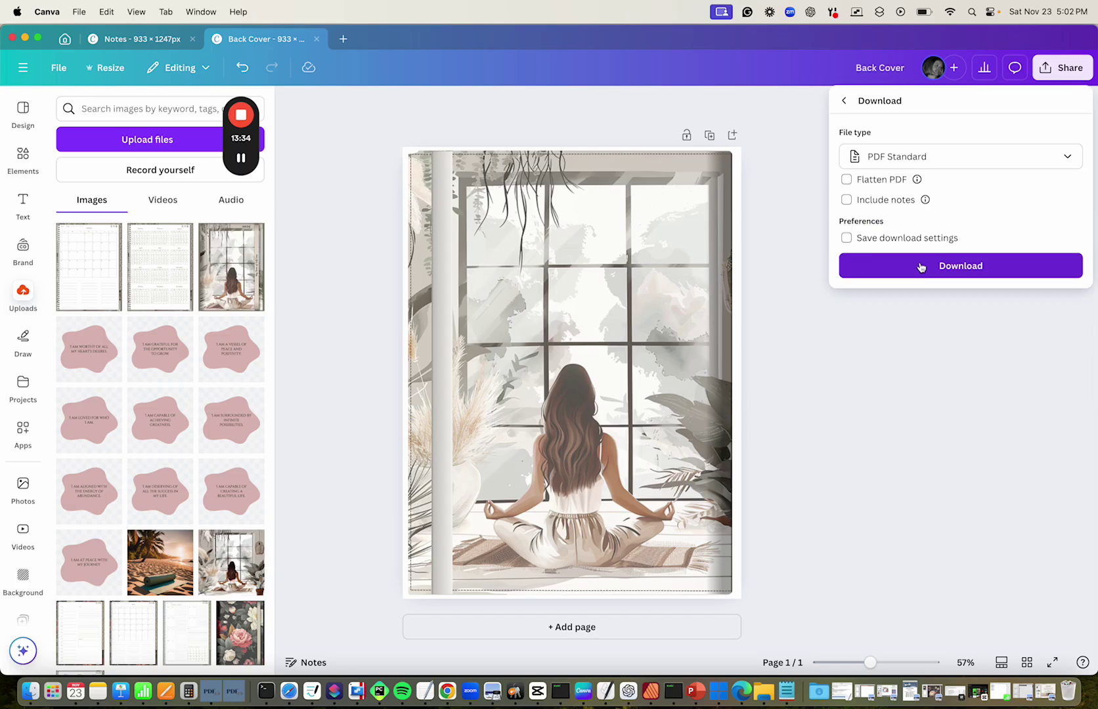
pyautogui.click(922, 267)
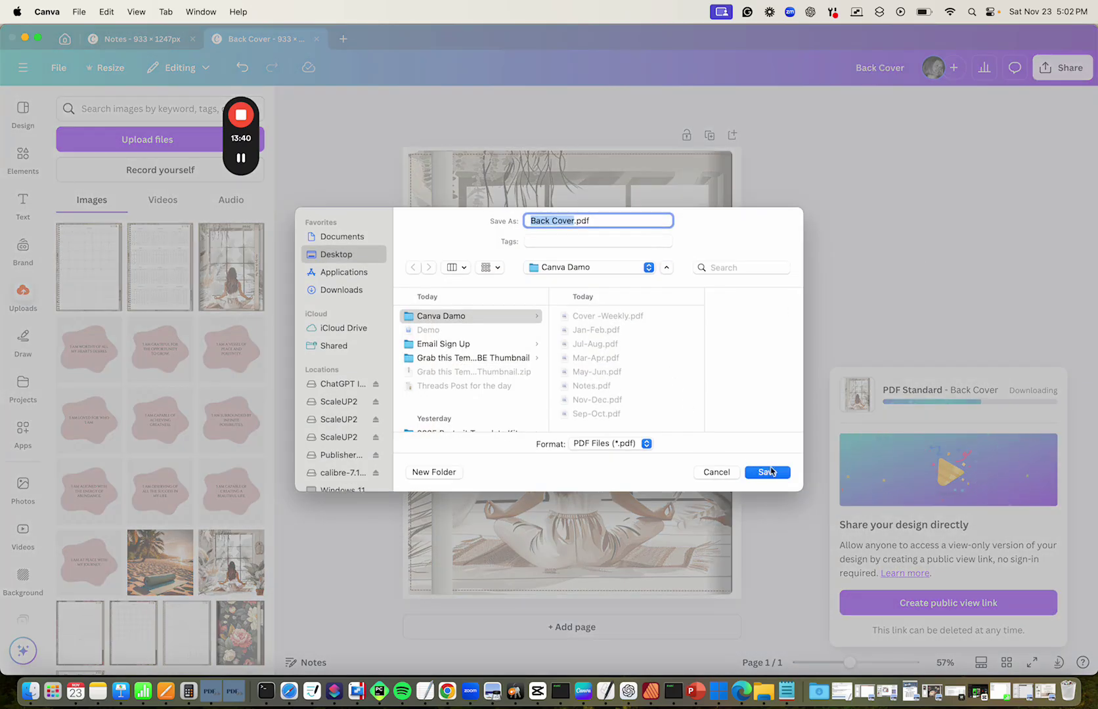
pyautogui.click(769, 467)
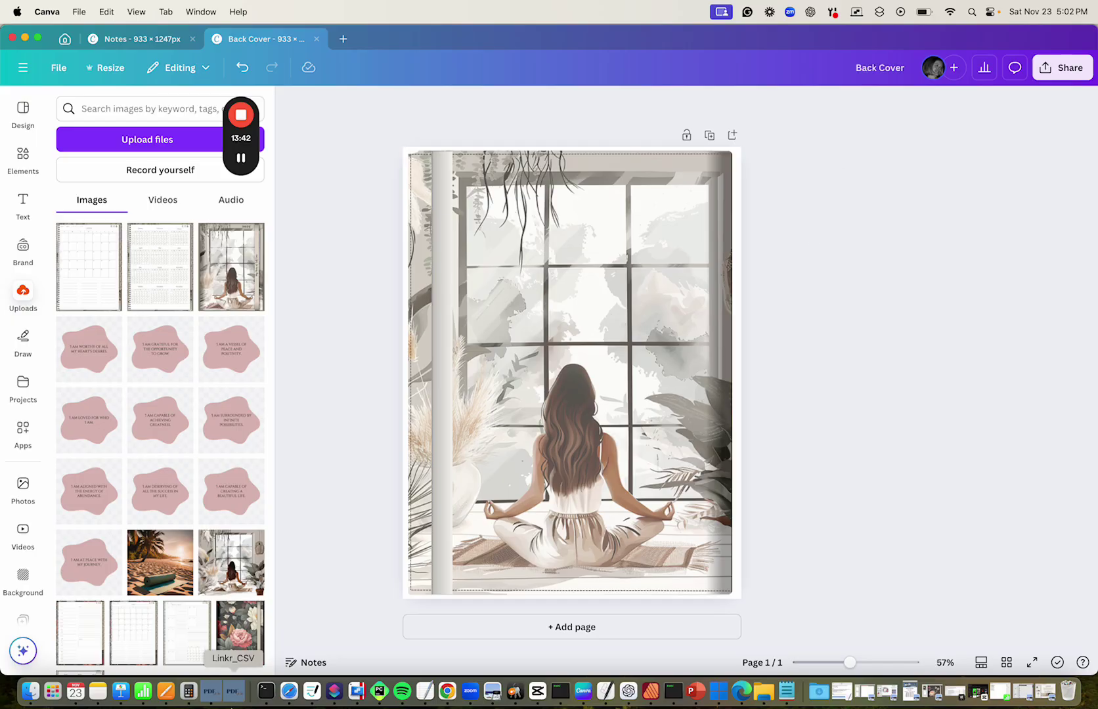
# Step: Remove the old file from PDF Linker's PDF list
pyautogui.click(217, 692)
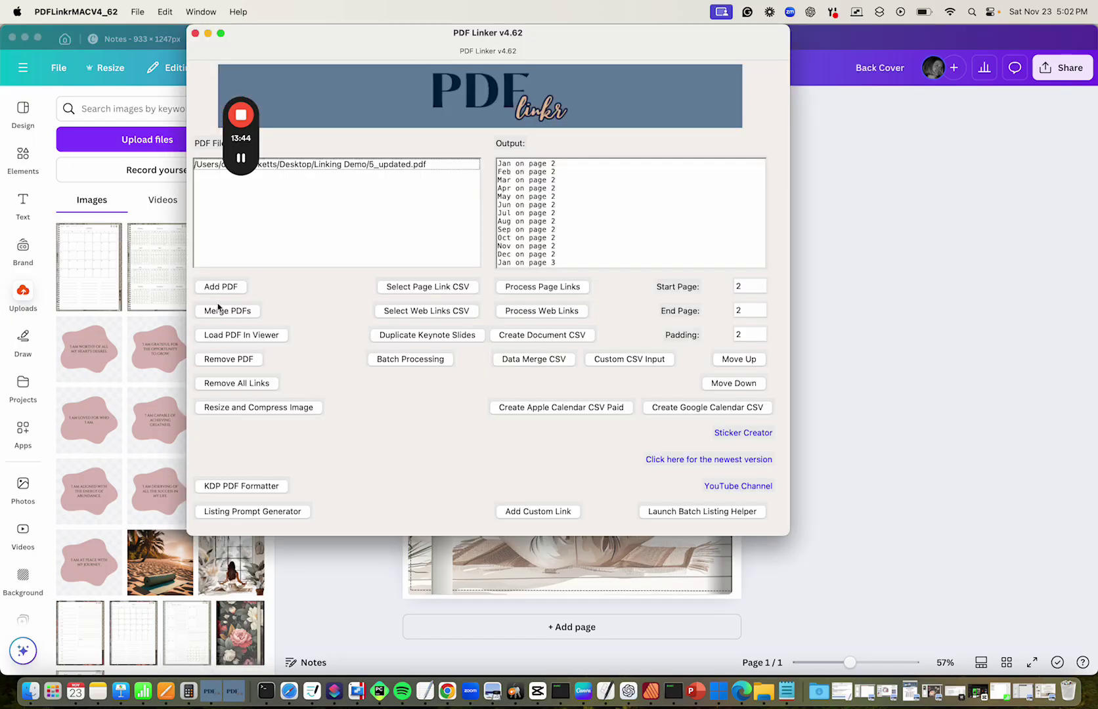
pyautogui.click(377, 168)
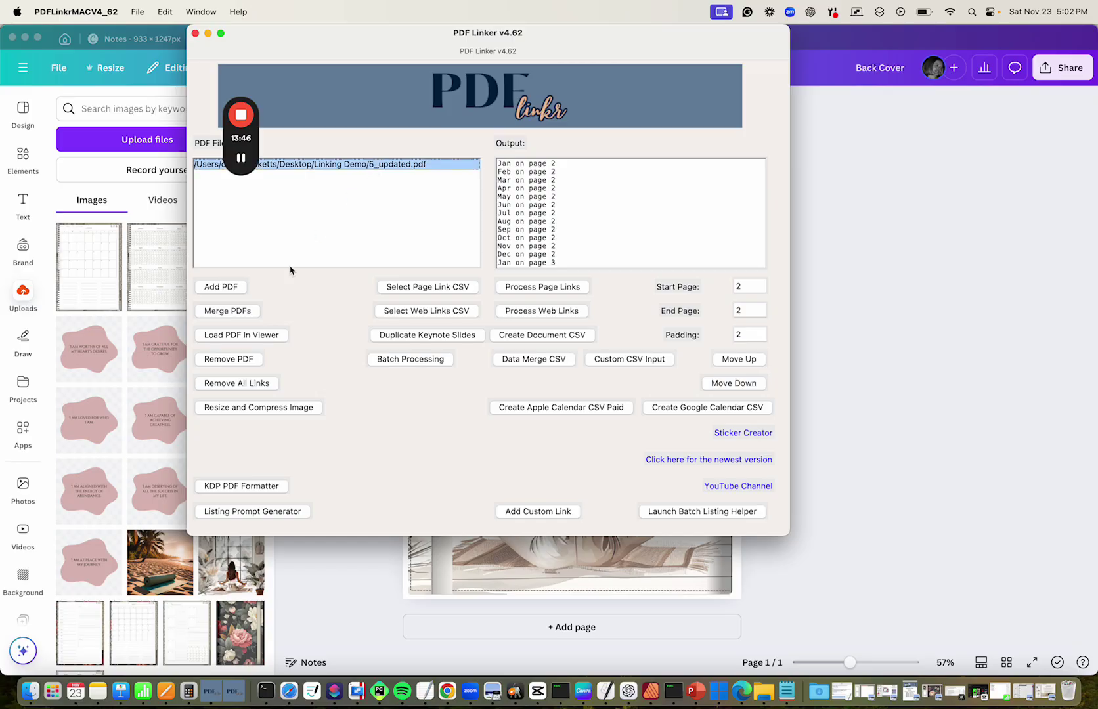
pyautogui.click(229, 359)
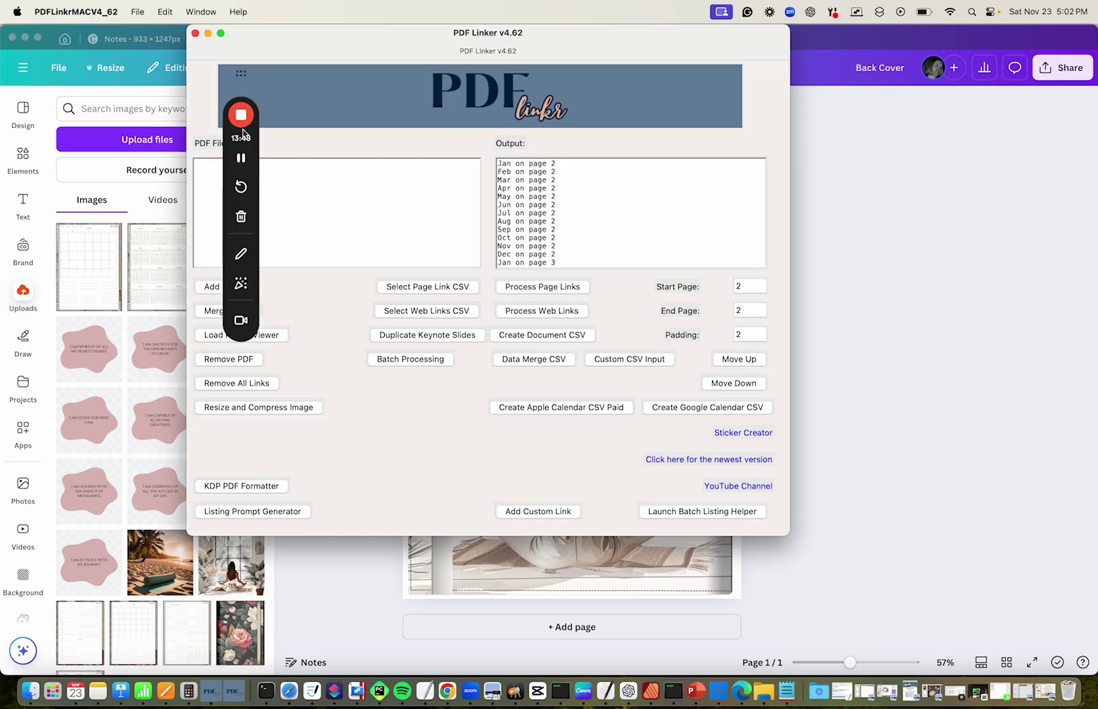
pyautogui.moveTo(251, 134); pyautogui.dragTo(77, 131)
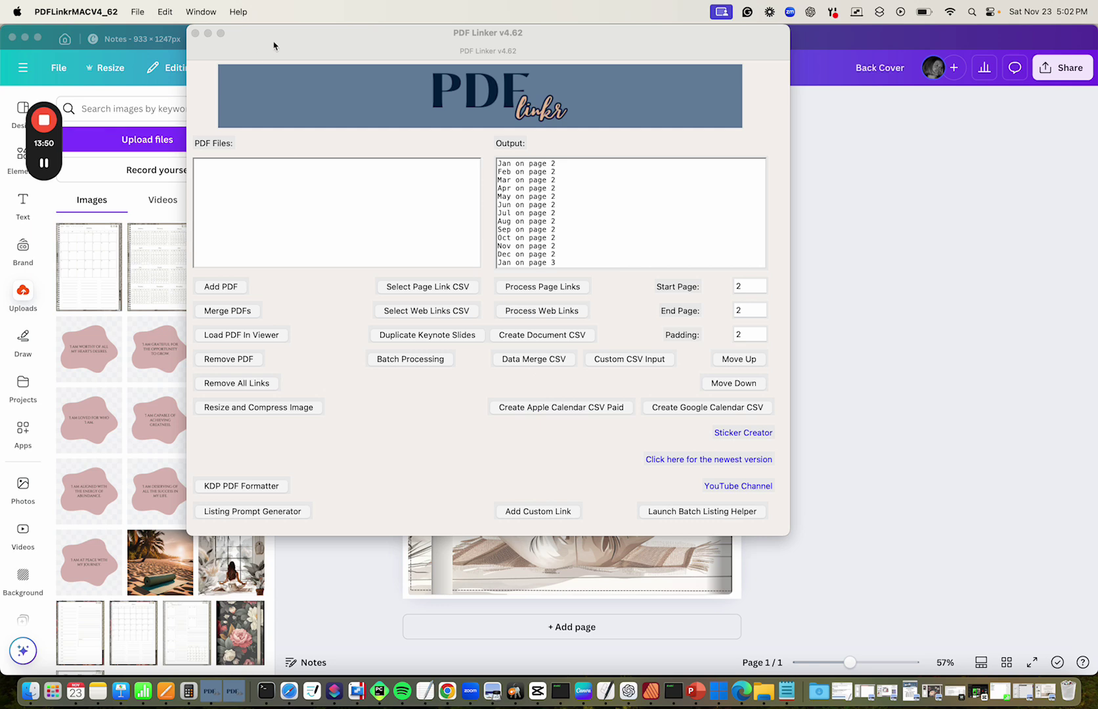
pyautogui.moveTo(280, 39); pyautogui.dragTo(279, 43)
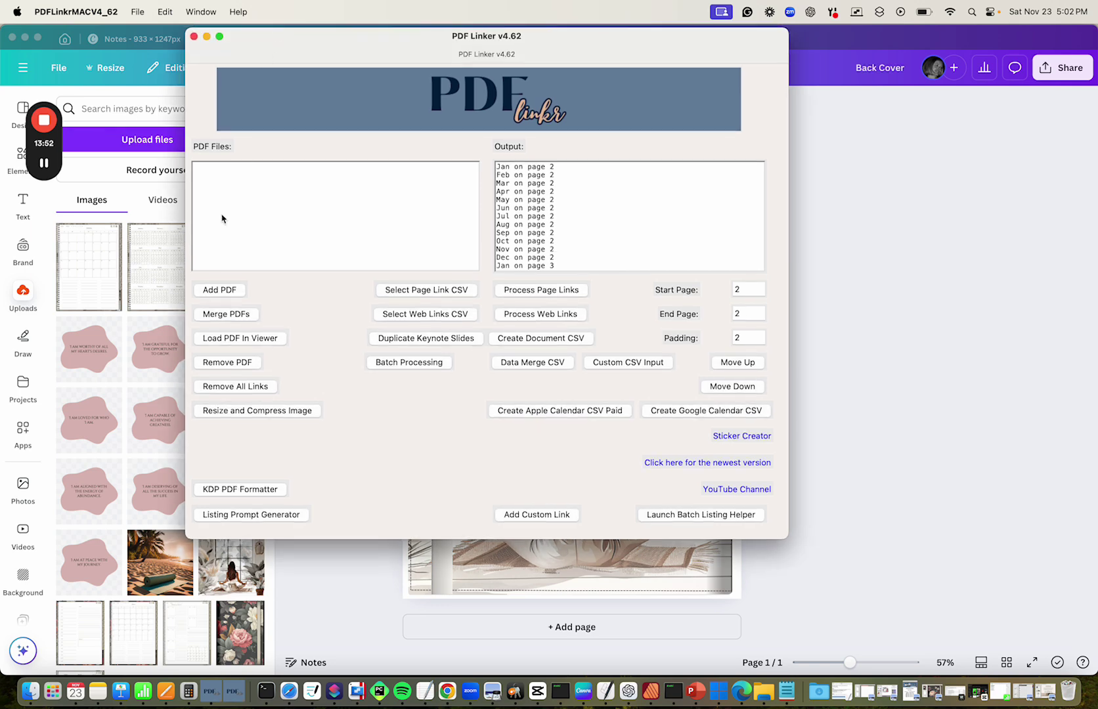
# Step: Add all nine PDFs from Canva Damo, Back Cover.pdf through Sep-Oct.pdf
pyautogui.click(212, 291)
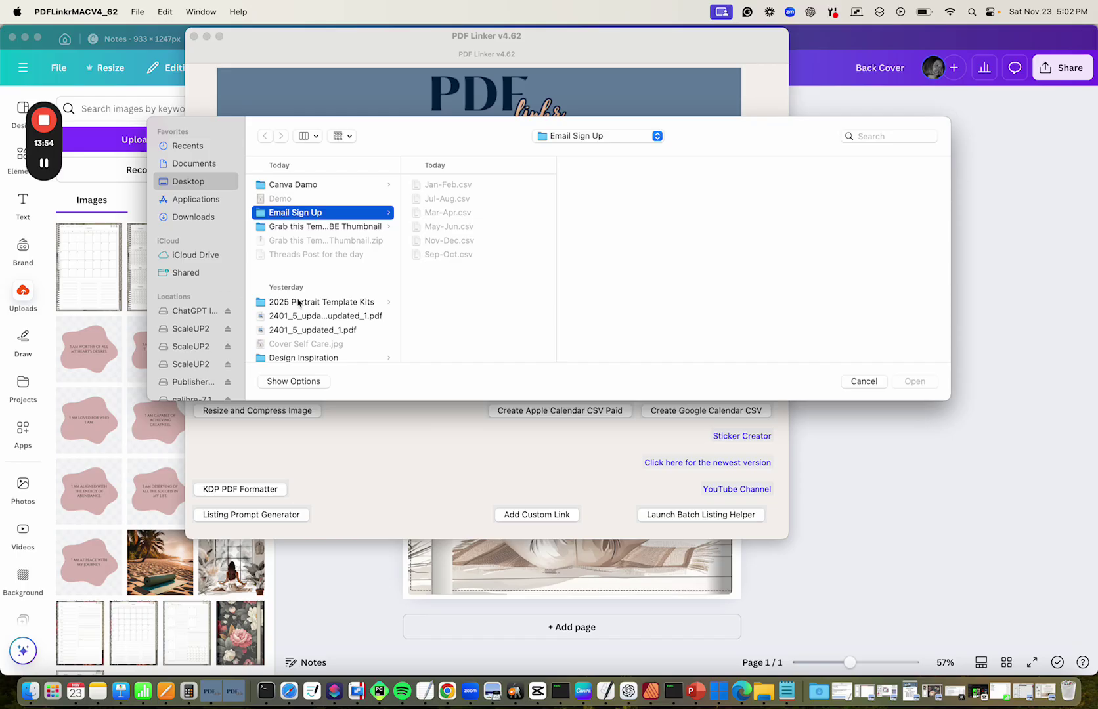
pyautogui.click(289, 185)
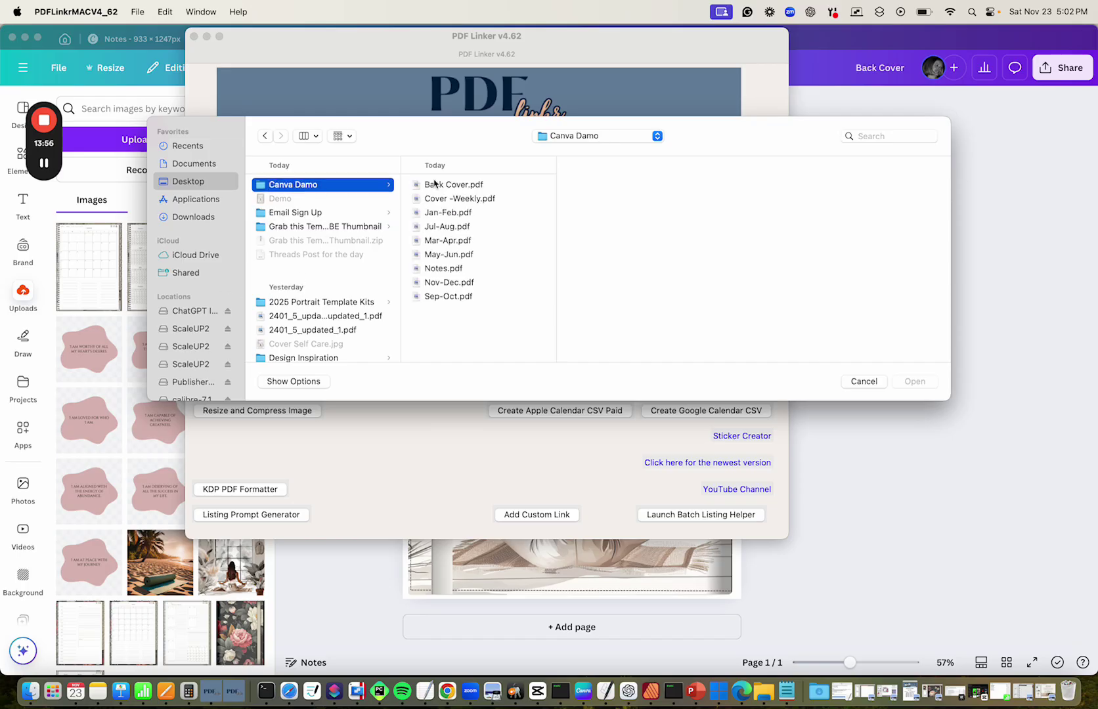
pyautogui.click(450, 186)
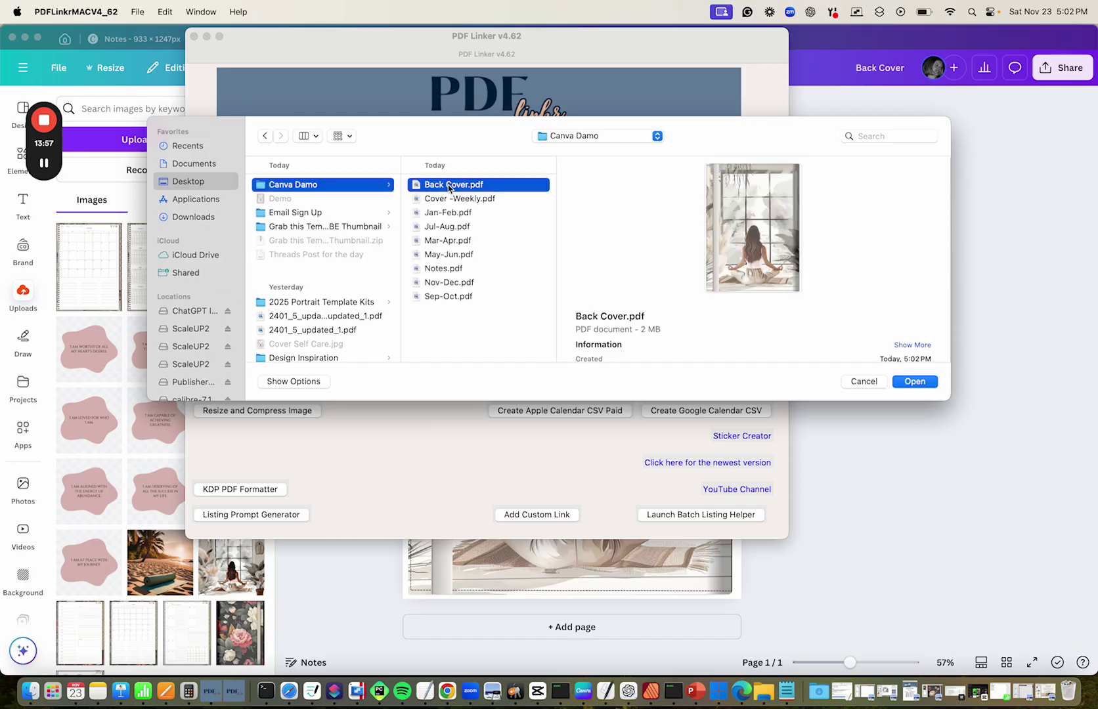
pyautogui.keyDown('shift'); pyautogui.click(453, 298); pyautogui.keyUp('shift')
pyautogui.click(920, 383)
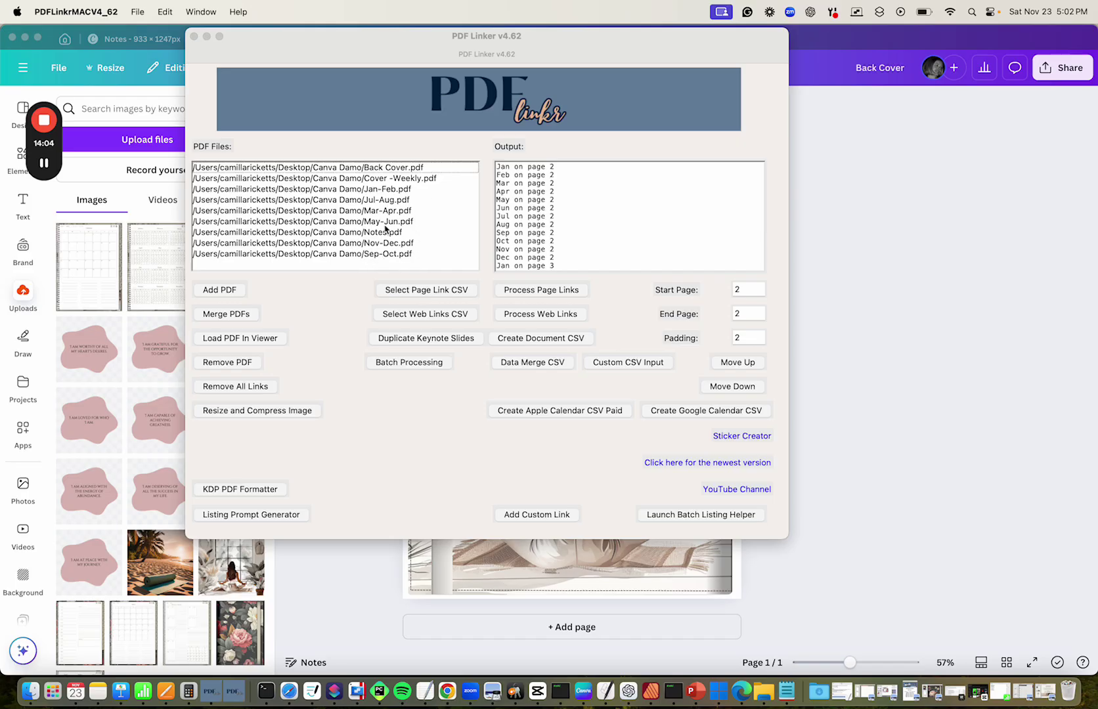
pyautogui.click(404, 180)
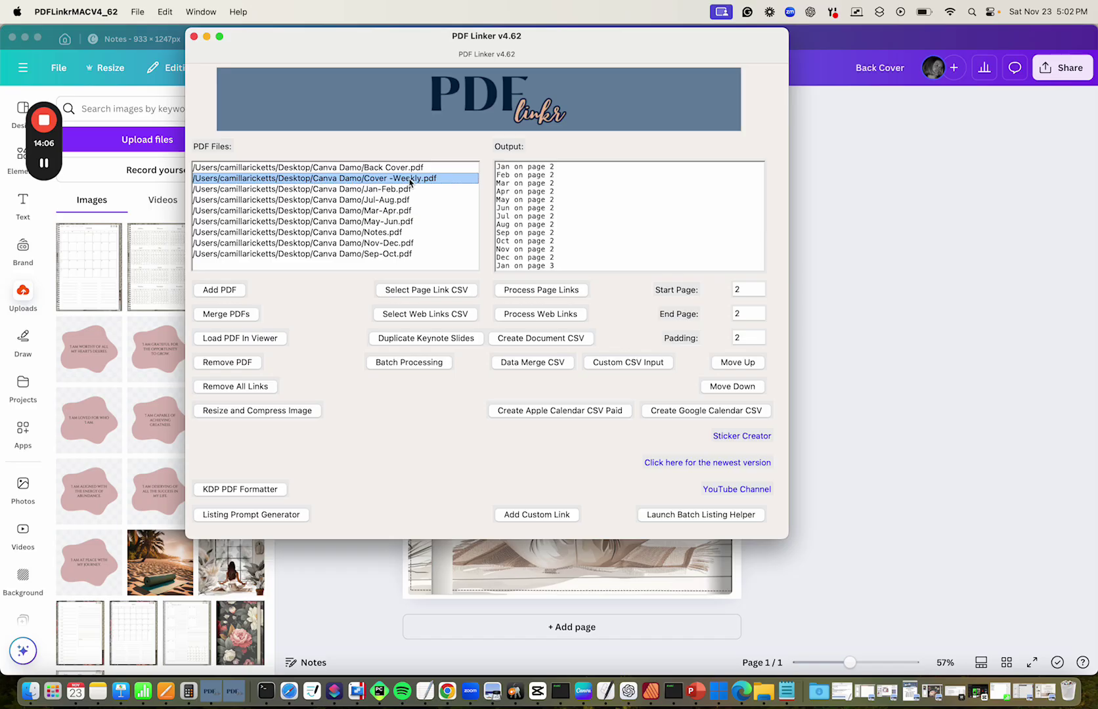
# Step: Move Cover -Weekly.pdf to the top with Jan-Feb.pdf second
pyautogui.click(733, 364)
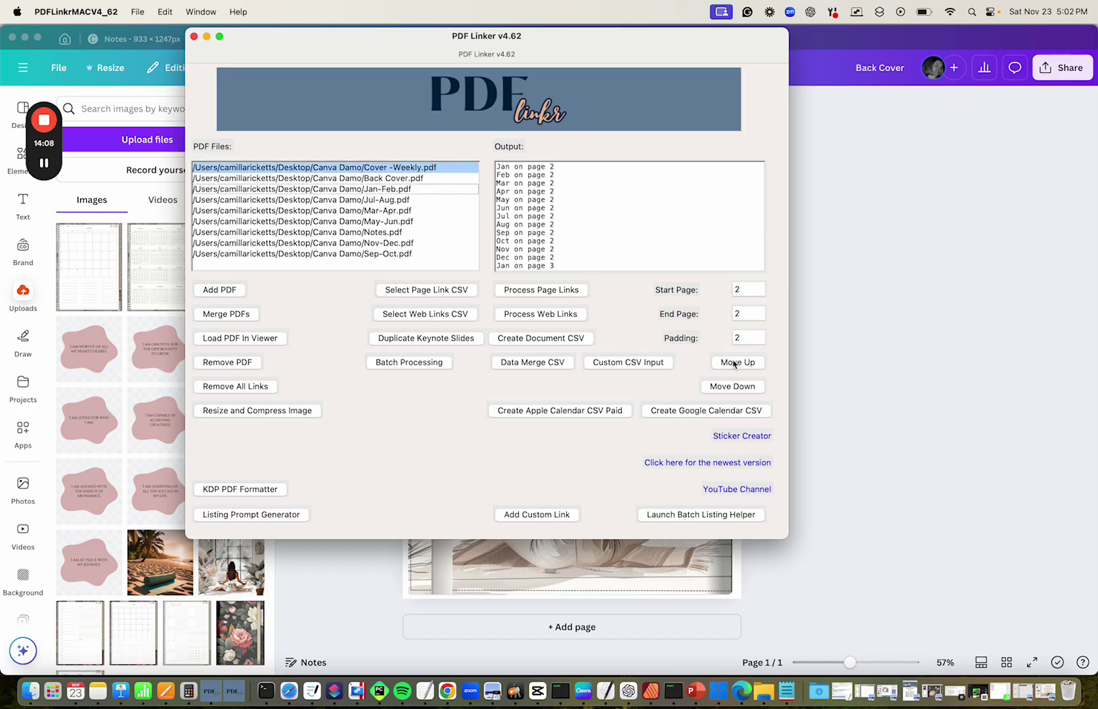
pyautogui.click(394, 190)
pyautogui.click(736, 363)
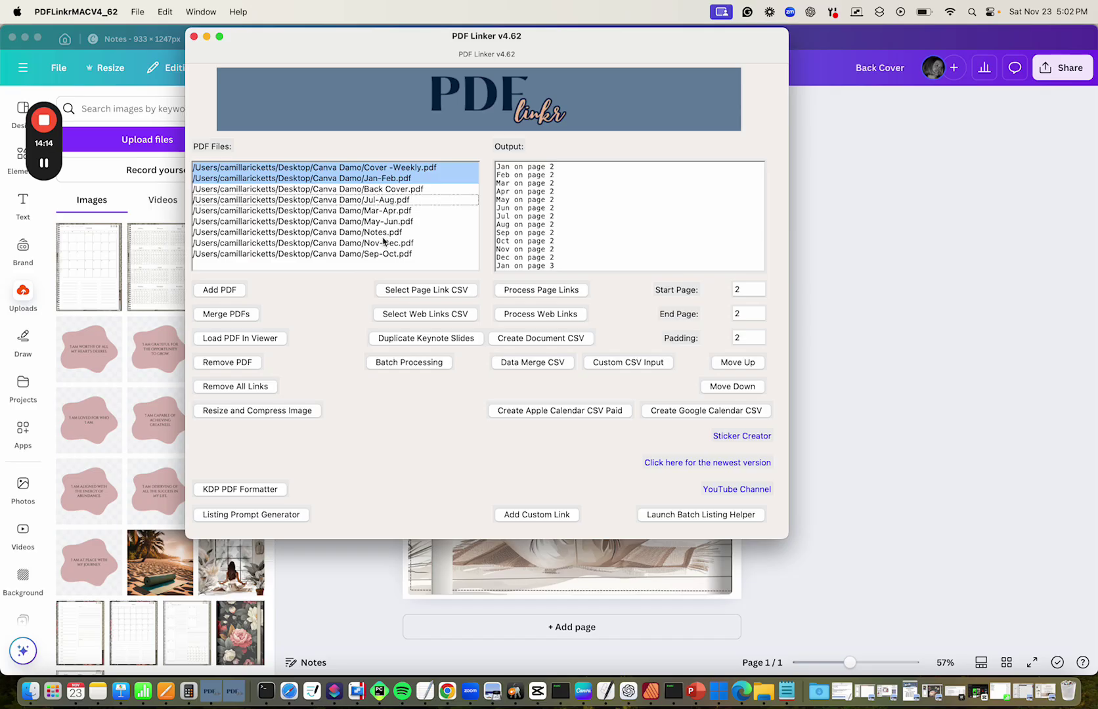
pyautogui.click(394, 211)
pyautogui.click(738, 362)
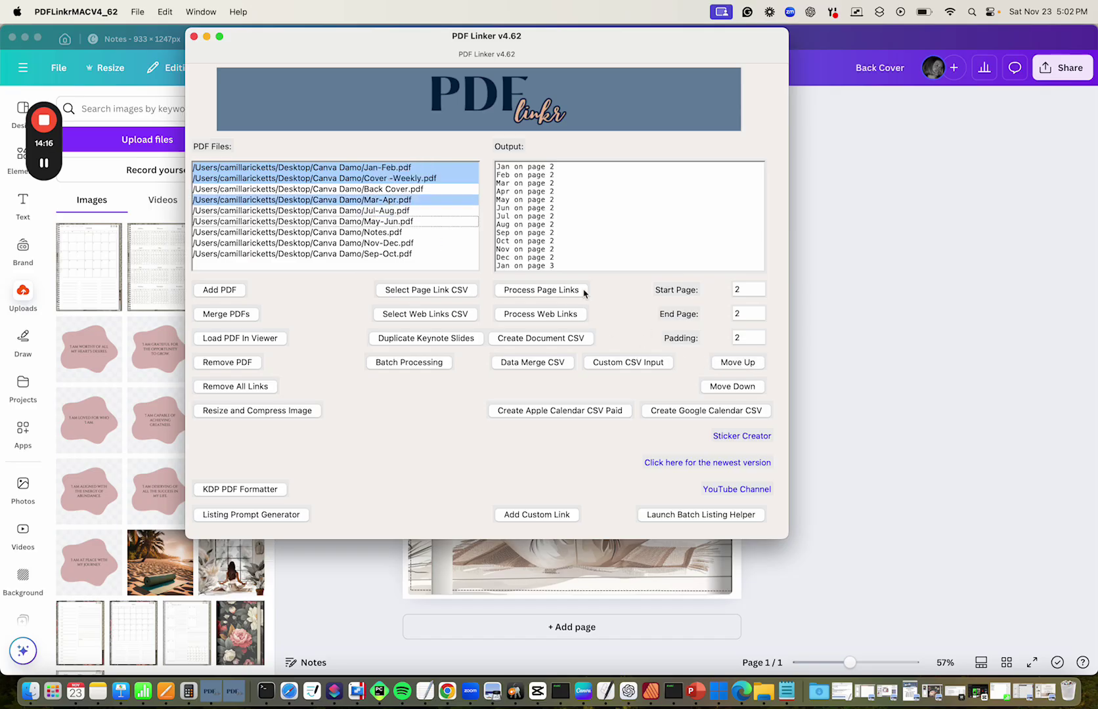
pyautogui.keyDown('super'); pyautogui.click(428, 200); pyautogui.keyUp('super')
pyautogui.keyDown('super'); pyautogui.click(424, 179); pyautogui.keyUp('super')
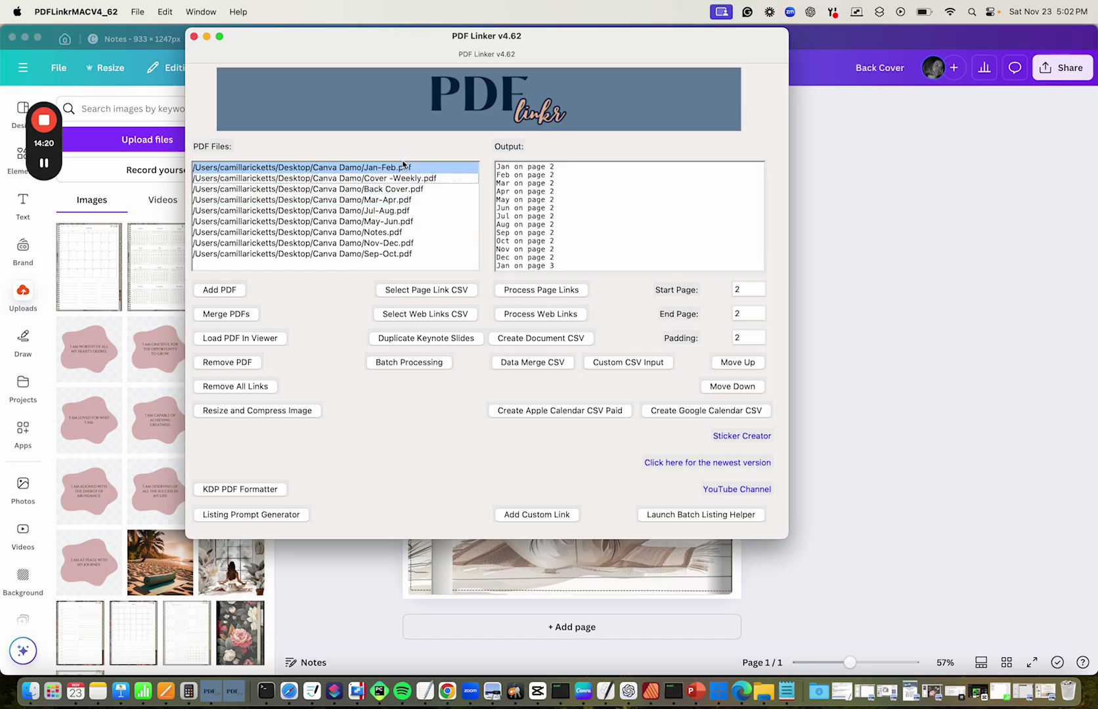
pyautogui.keyDown('super'); pyautogui.click(403, 168); pyautogui.keyUp('super')
pyautogui.keyDown('super'); pyautogui.click(404, 169); pyautogui.keyUp('super')
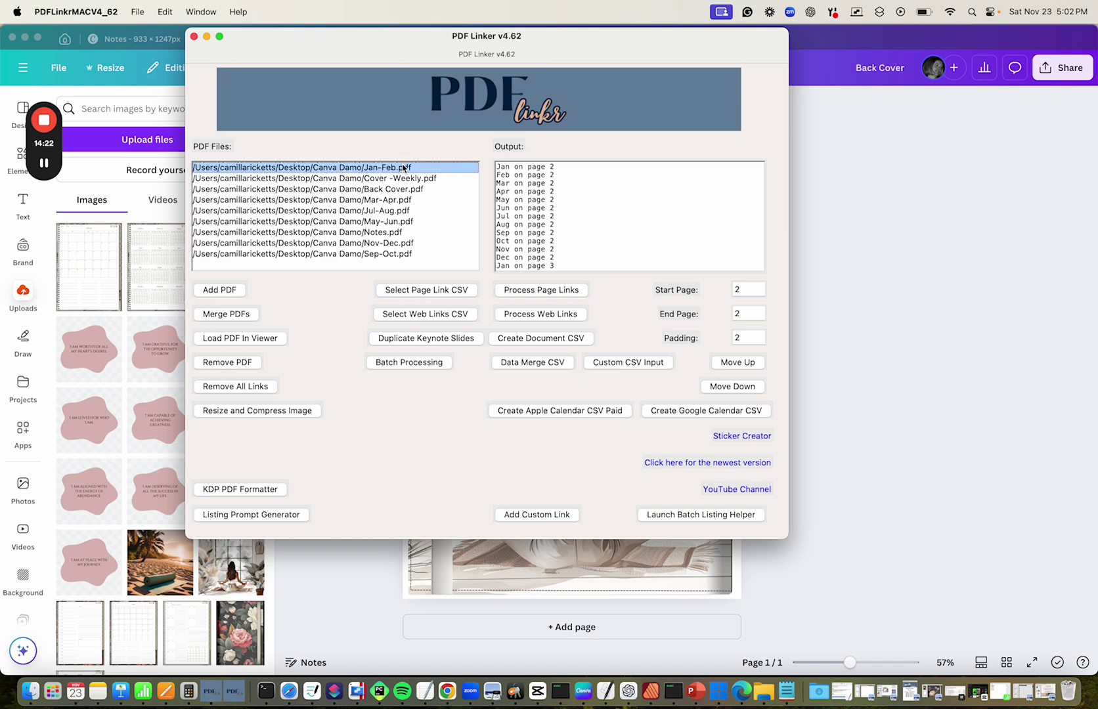
pyautogui.click(733, 388)
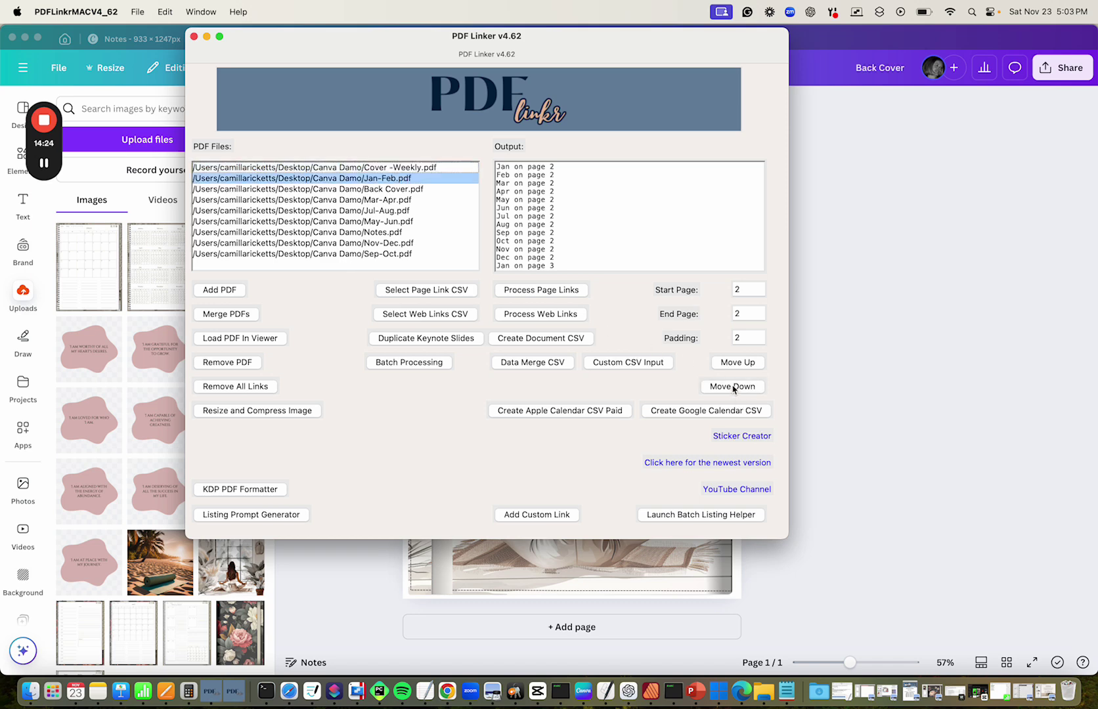
# Step: Move Mar-Apr, May-Jun and Jul-Aug up above Back Cover.pdf
pyautogui.keyDown('super'); pyautogui.click(407, 180); pyautogui.keyUp('super')
pyautogui.click(399, 202)
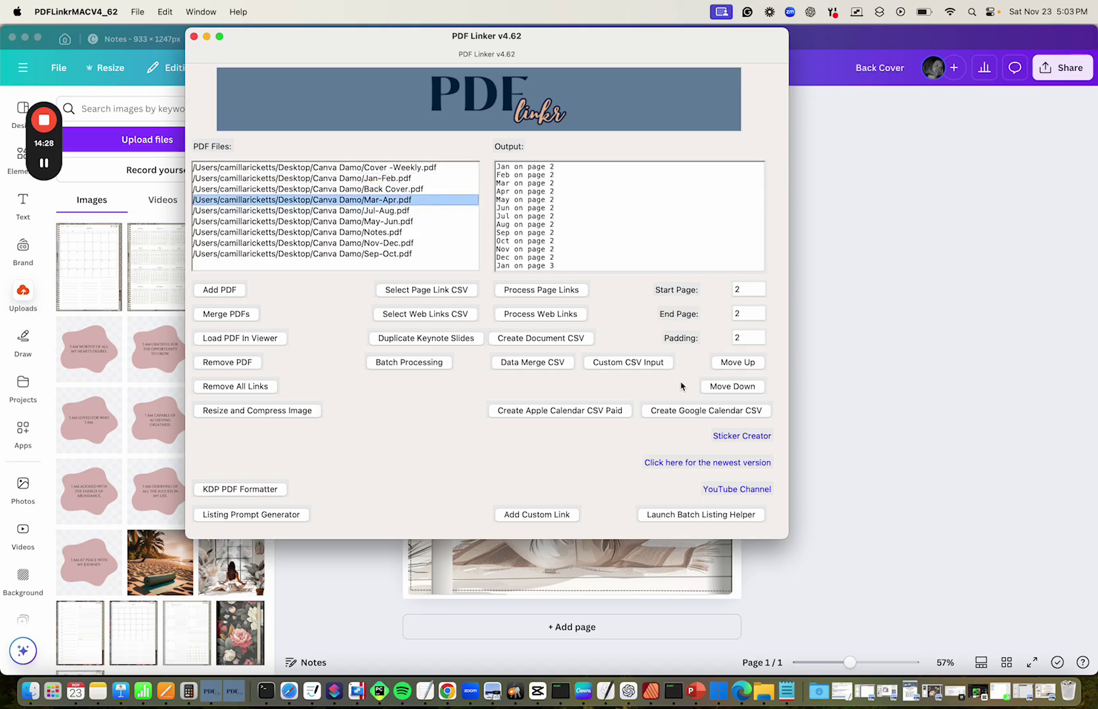
pyautogui.click(737, 362)
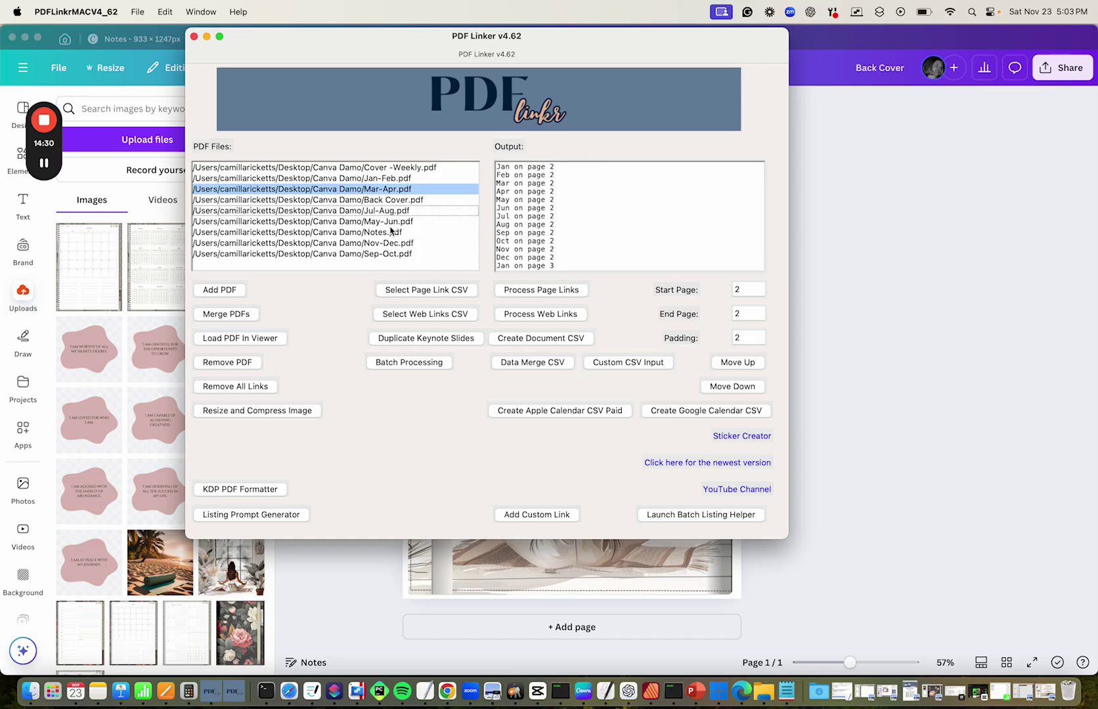
pyautogui.keyDown('super'); pyautogui.click(382, 189); pyautogui.keyUp('super')
pyautogui.click(393, 222)
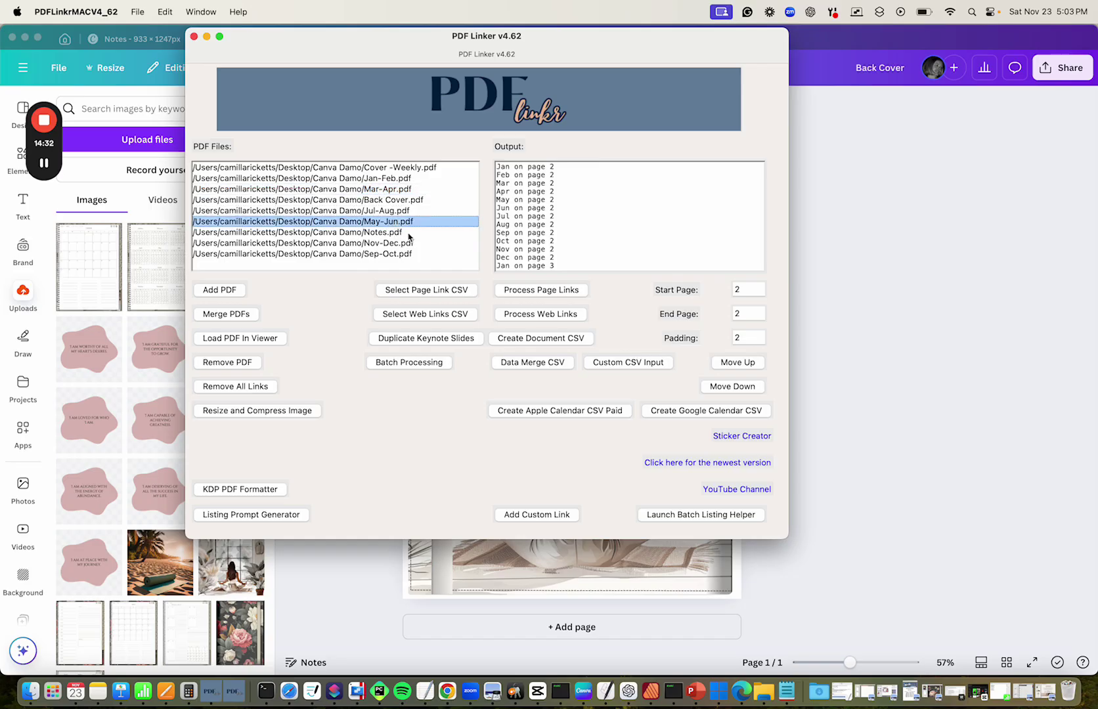
pyautogui.click(738, 362)
pyautogui.click(738, 361)
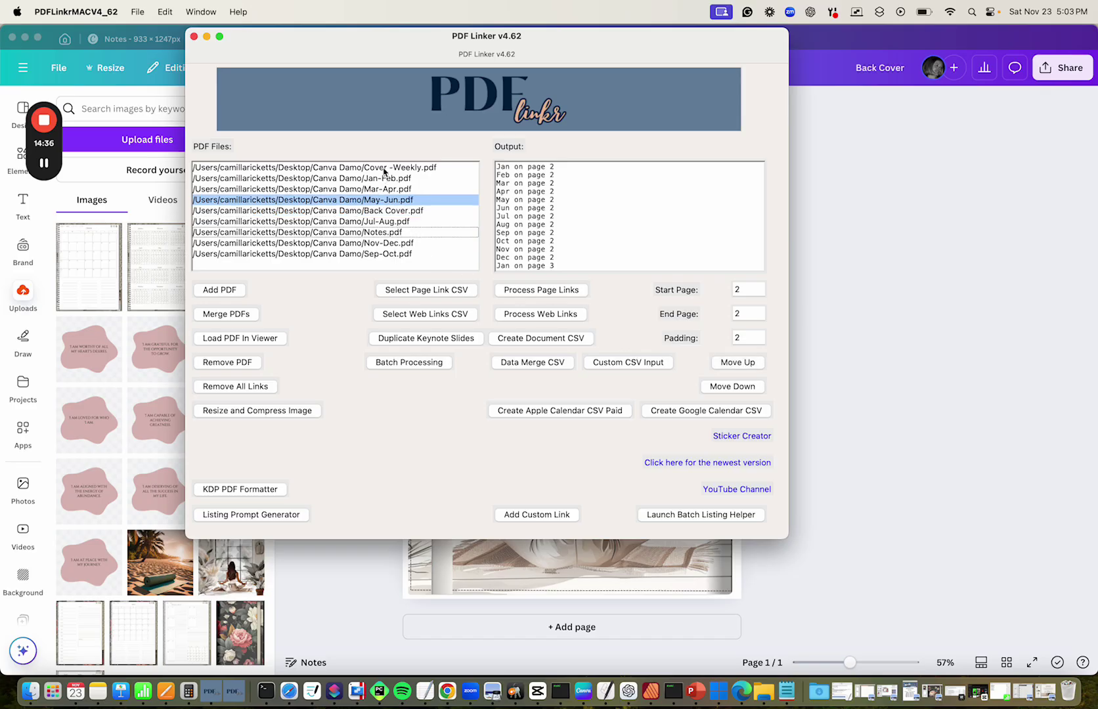
pyautogui.click(388, 221)
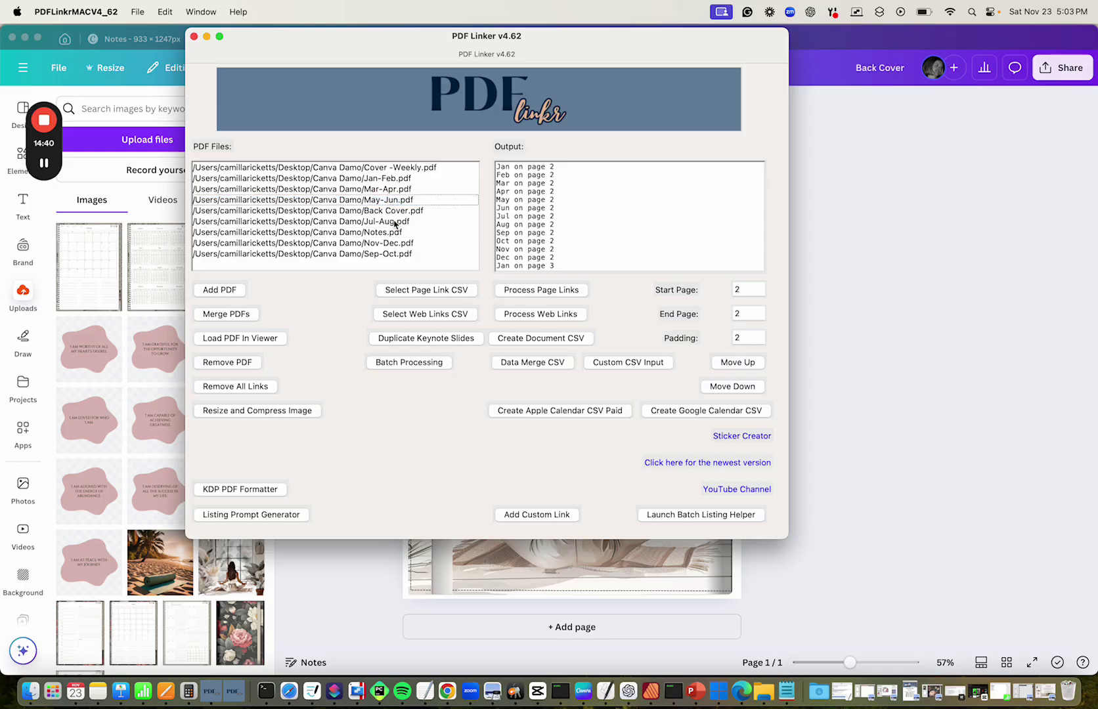
pyautogui.click(737, 363)
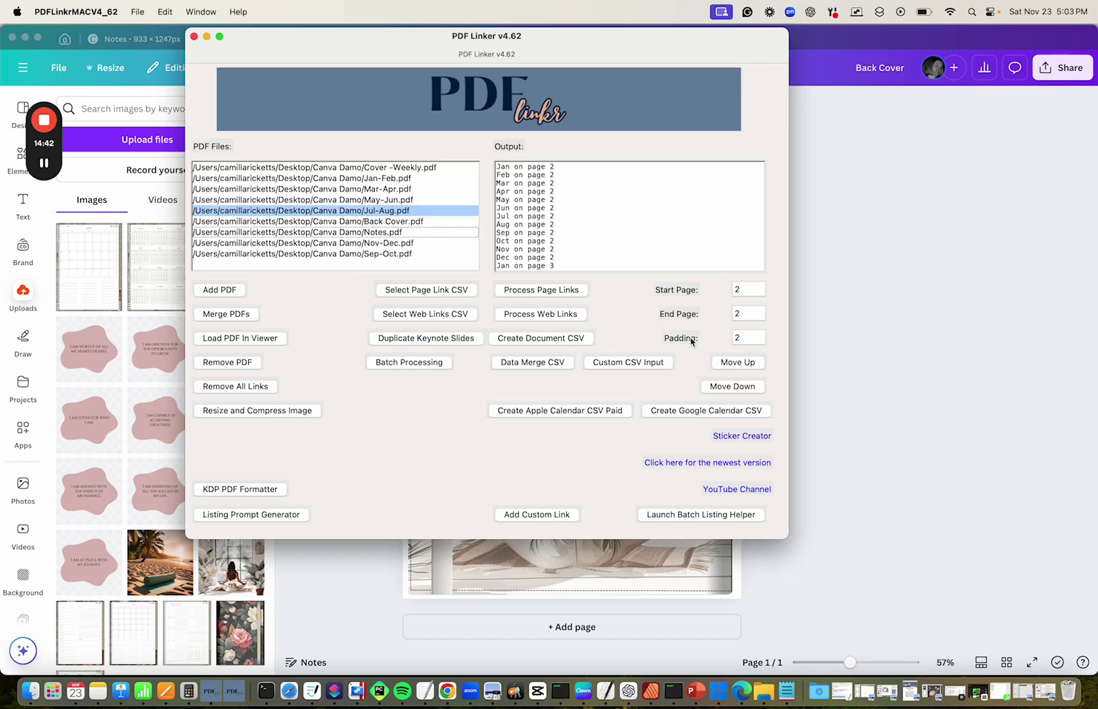
# Step: Move Back Cover.pdf to the bottom, with Nov-Dec and then Notes below Sep-Oct
pyautogui.keyDown('shift'); pyautogui.click(391, 227); pyautogui.keyUp('shift')
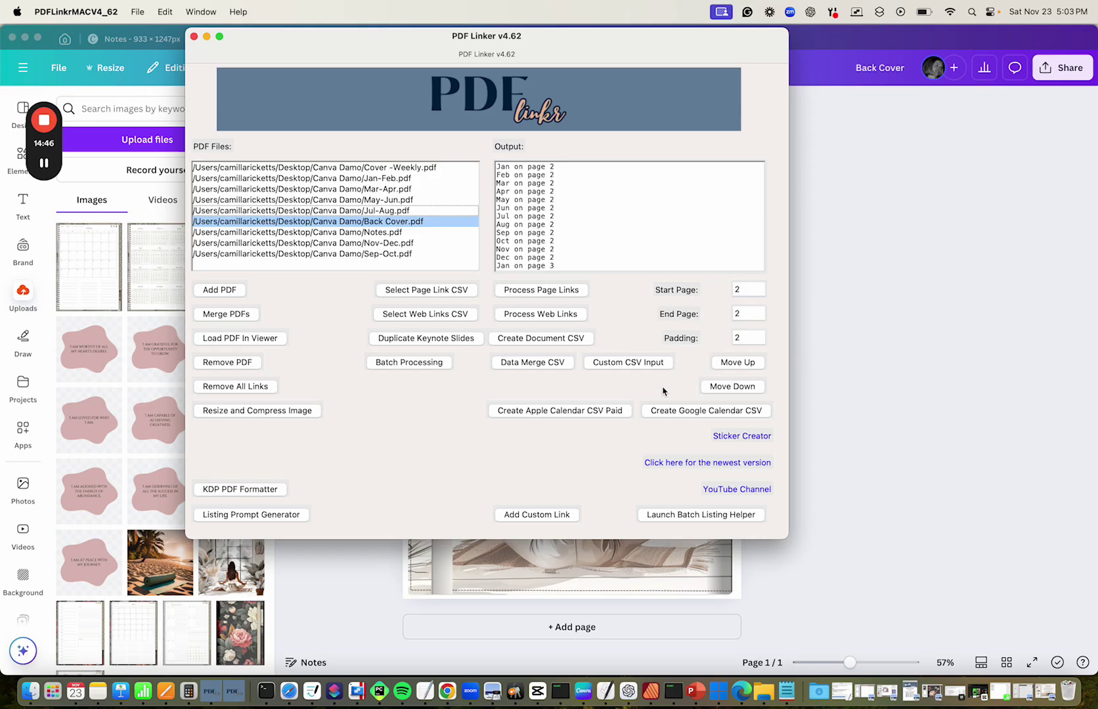
pyautogui.click(735, 386)
pyautogui.click(735, 386)
pyautogui.click(734, 386)
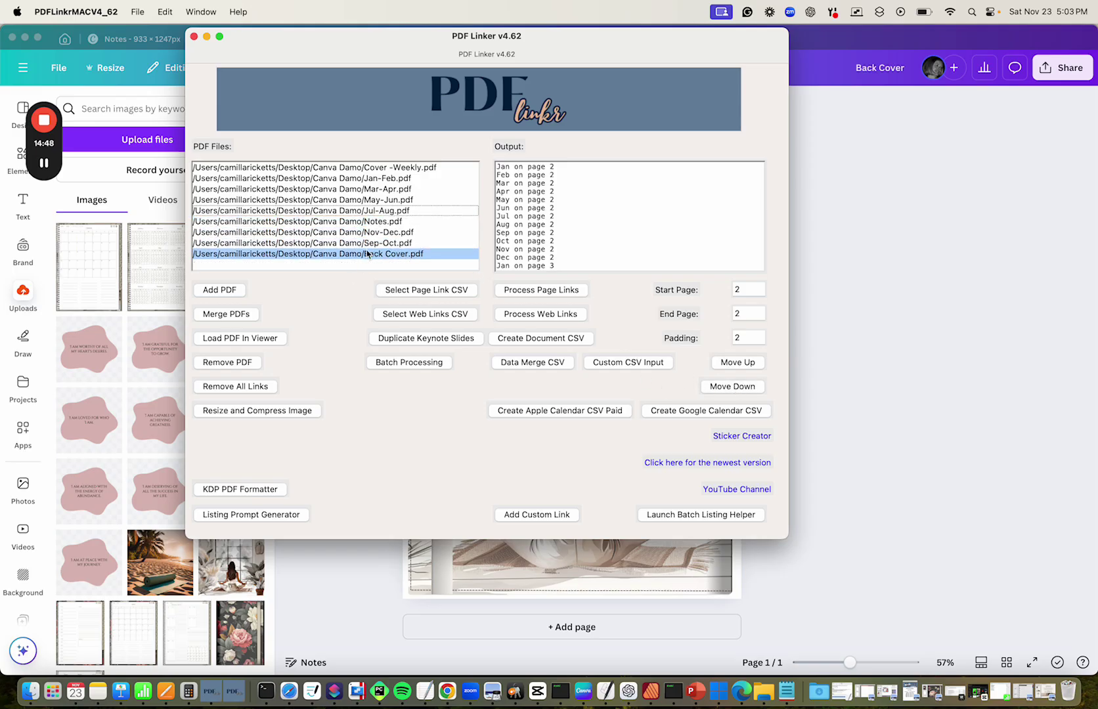
pyautogui.keyDown('super'); pyautogui.click(377, 222); pyautogui.keyUp('super')
pyautogui.keyDown('super'); pyautogui.click(386, 256); pyautogui.keyUp('super')
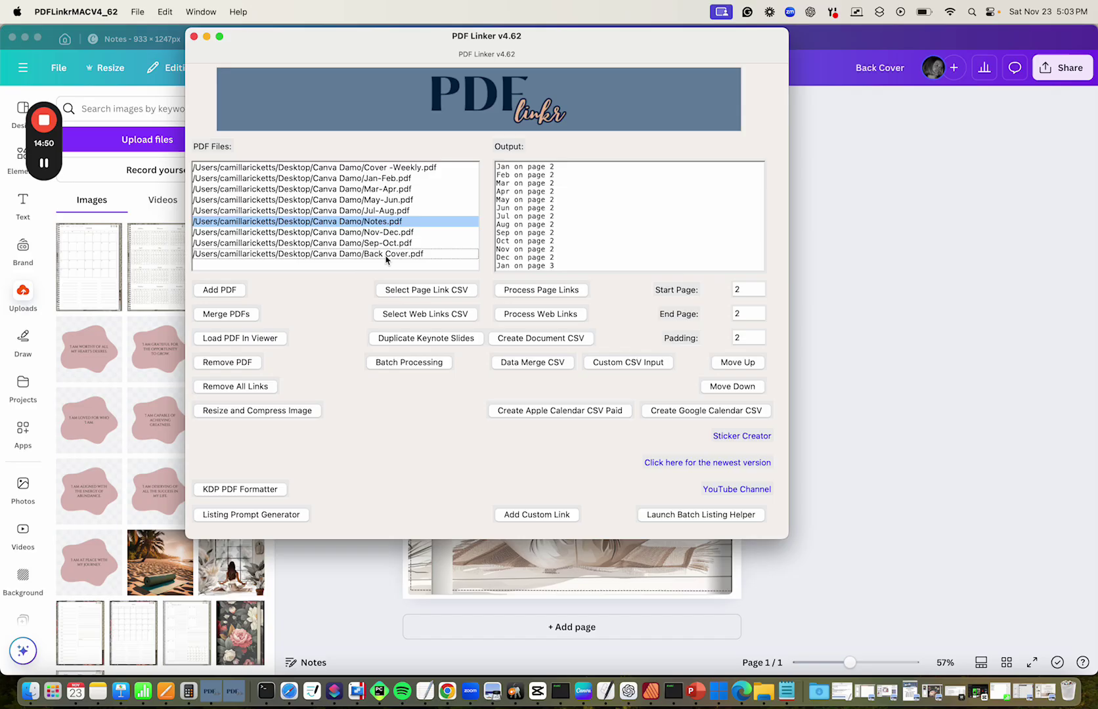
pyautogui.click(723, 387)
pyautogui.click(723, 387)
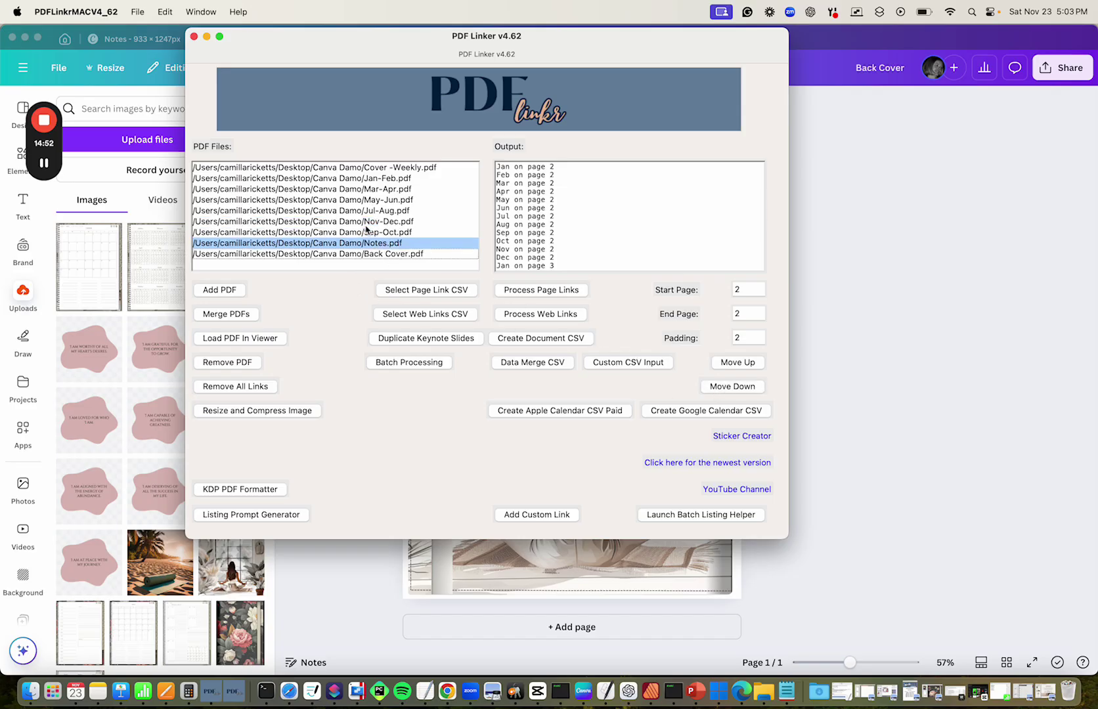
pyautogui.keyDown('super'); pyautogui.click(385, 222); pyautogui.keyUp('super')
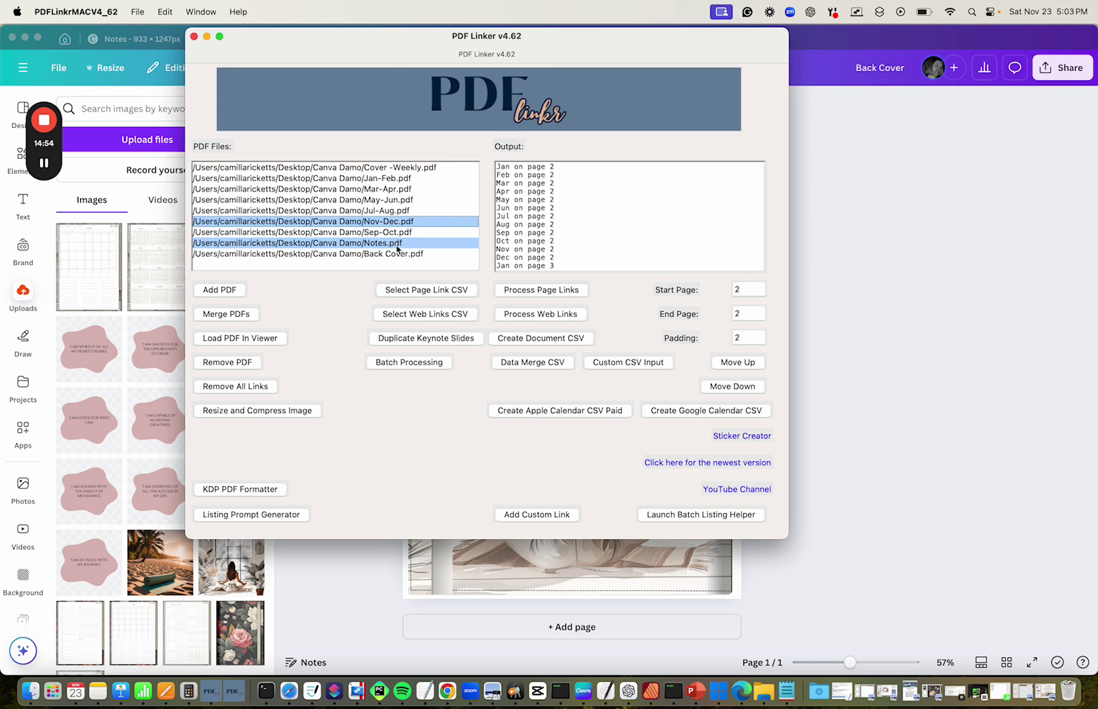
pyautogui.keyDown('super'); pyautogui.click(399, 245); pyautogui.keyUp('super')
pyautogui.click(751, 388)
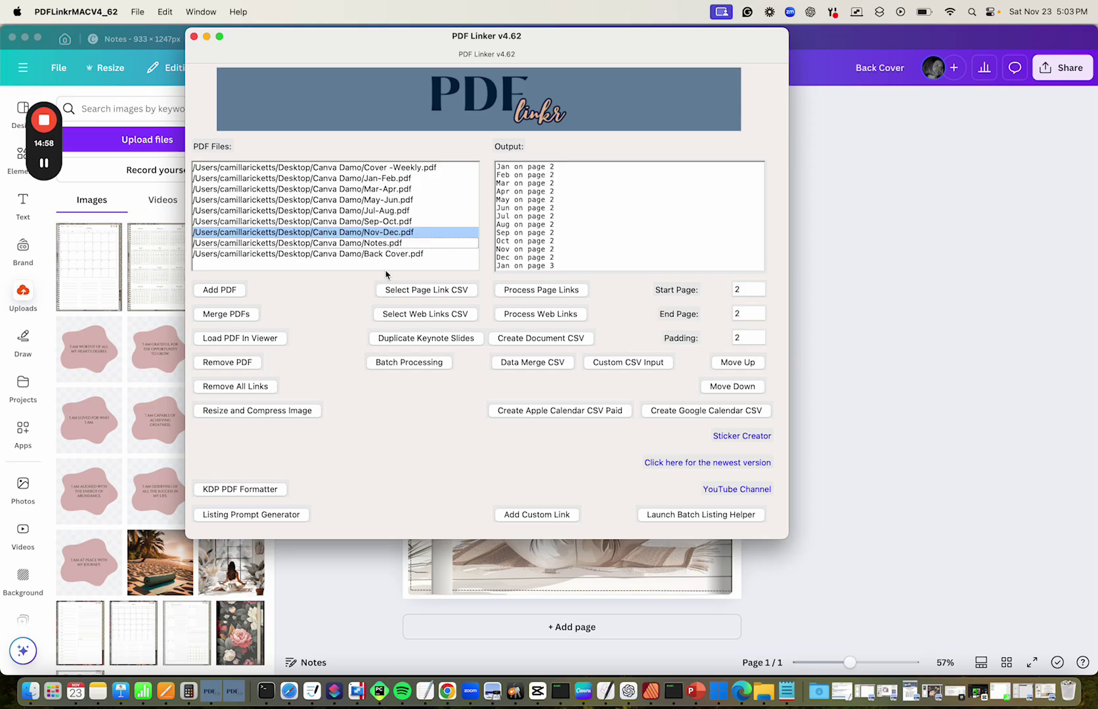
# Step: Review the final file order and clear the selection
pyautogui.keyDown('super'); pyautogui.click(421, 168); pyautogui.keyUp('super')
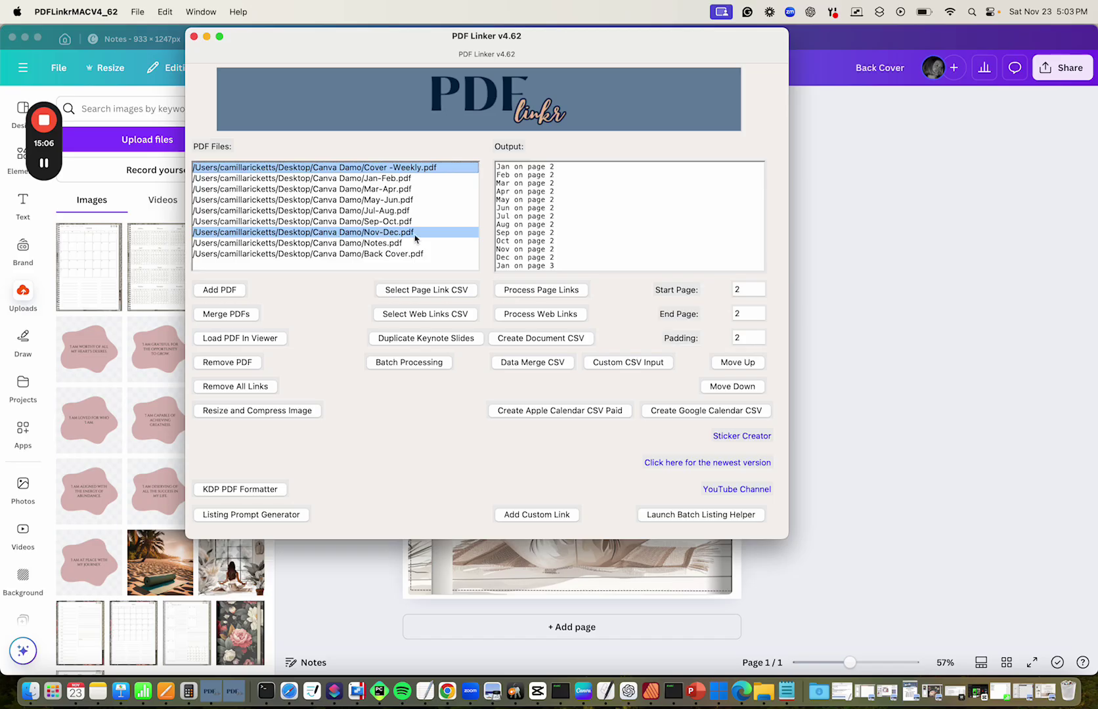
pyautogui.keyDown('super'); pyautogui.click(360, 254); pyautogui.keyUp('super')
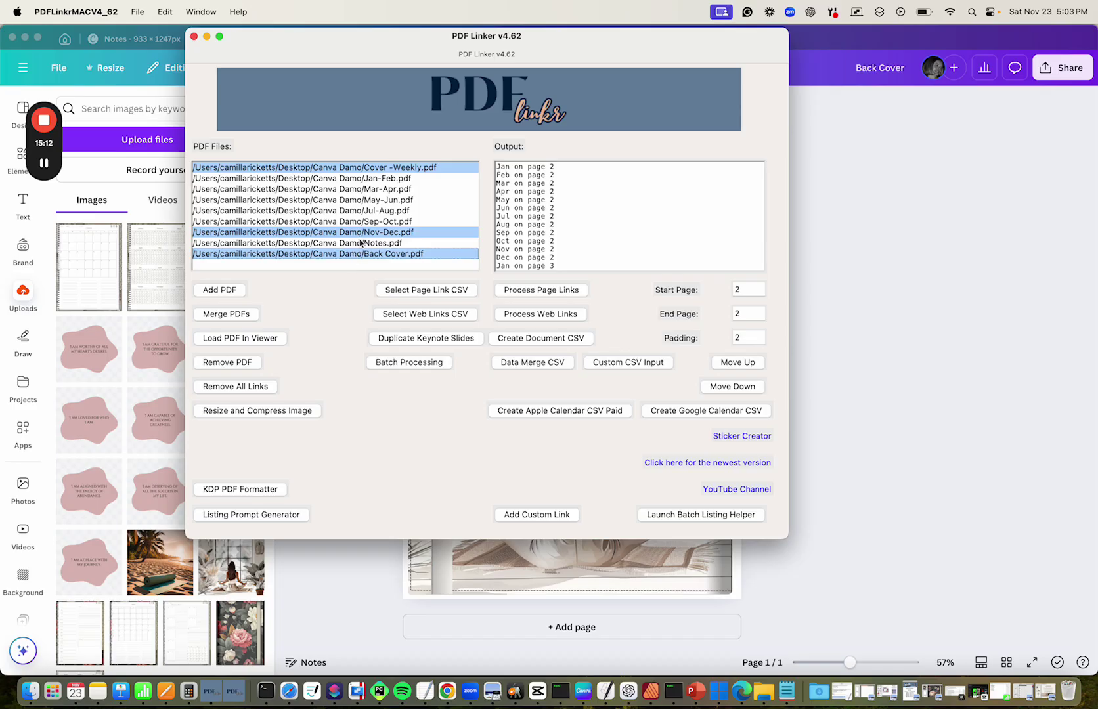
pyautogui.keyDown('super'); pyautogui.click(360, 254); pyautogui.keyUp('super')
pyautogui.keyDown('super'); pyautogui.click(360, 232); pyautogui.keyUp('super')
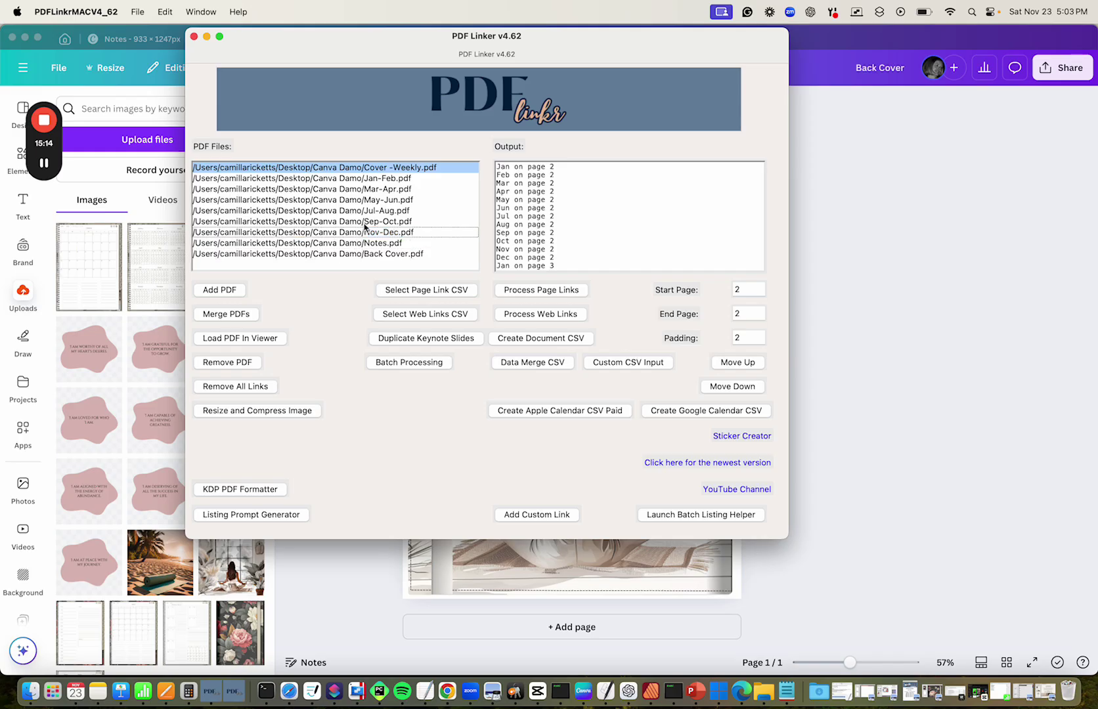
pyautogui.keyDown('super'); pyautogui.click(408, 170); pyautogui.keyUp('super')
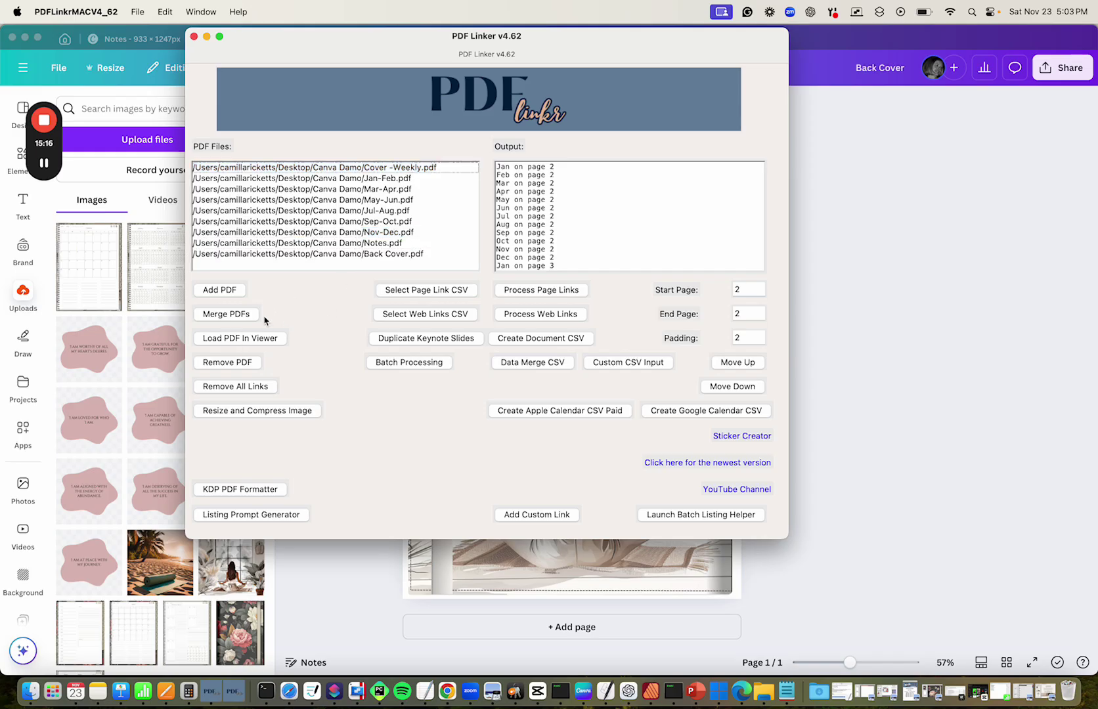
# Step: Merge the nine ordered planner PDFs, save the result as 'Merged' in Canva Damo, and dismiss the success alert
pyautogui.click(237, 315)
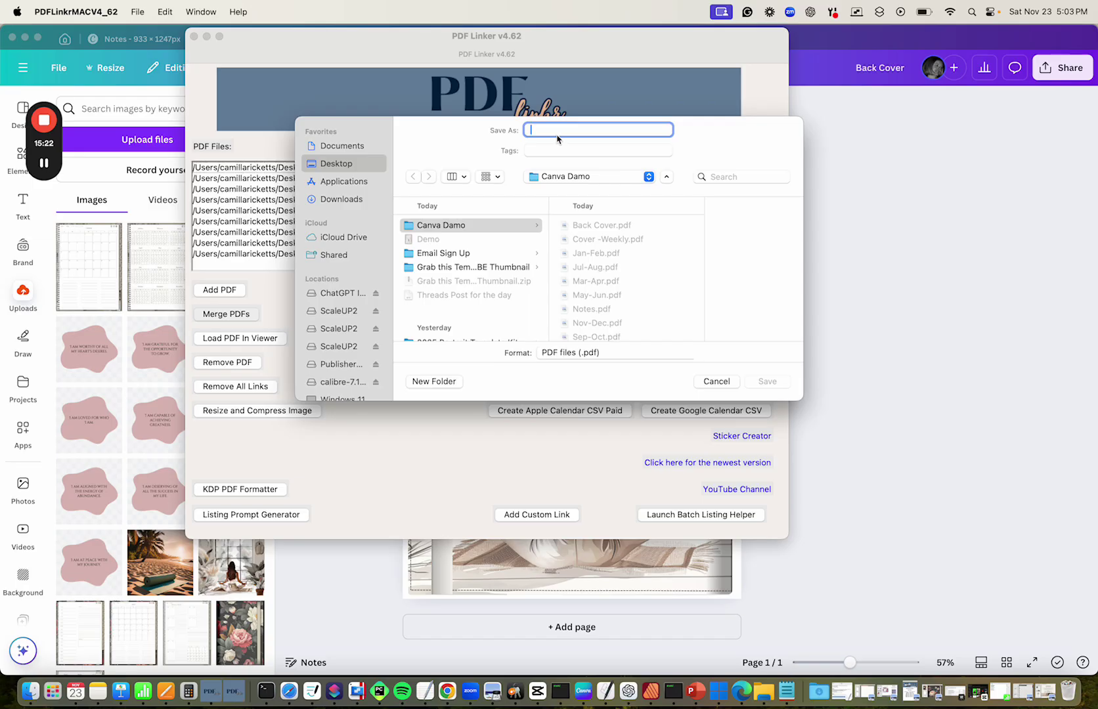
pyautogui.write('Merged')
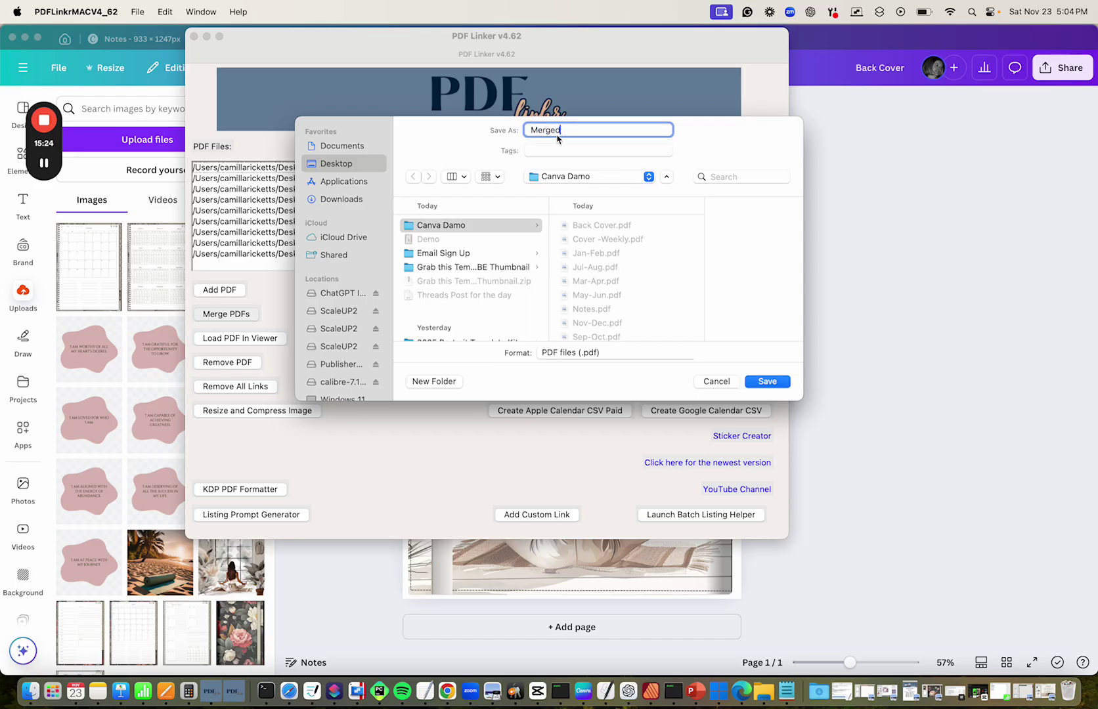
pyautogui.press('Return')
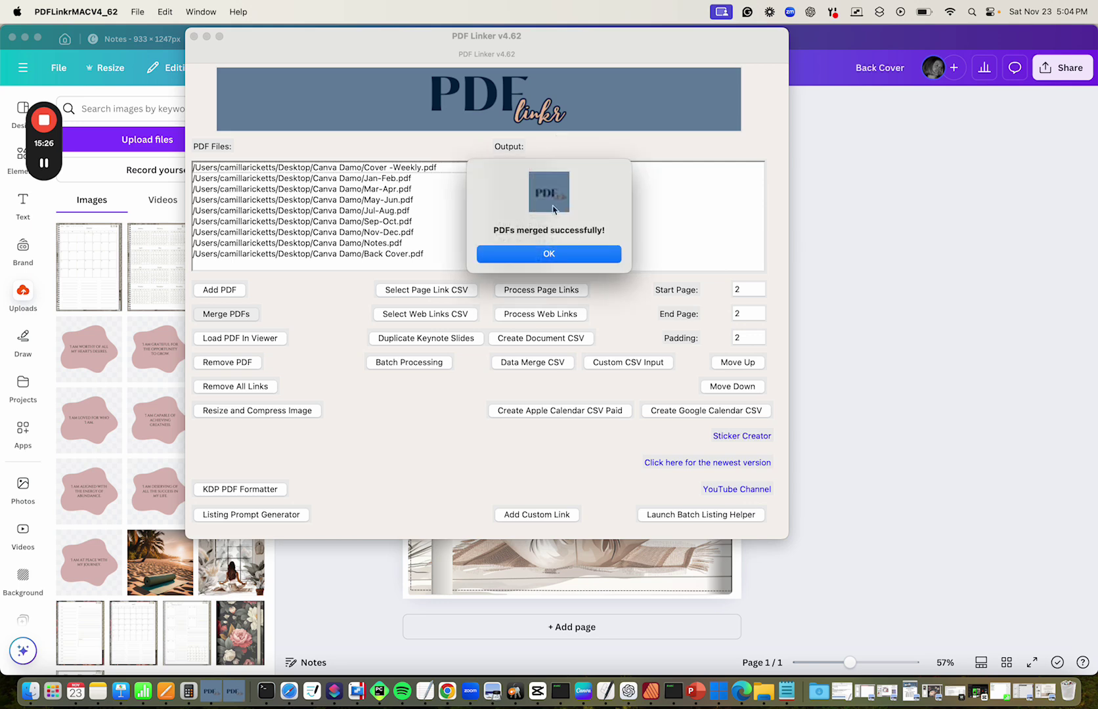
pyautogui.click(556, 257)
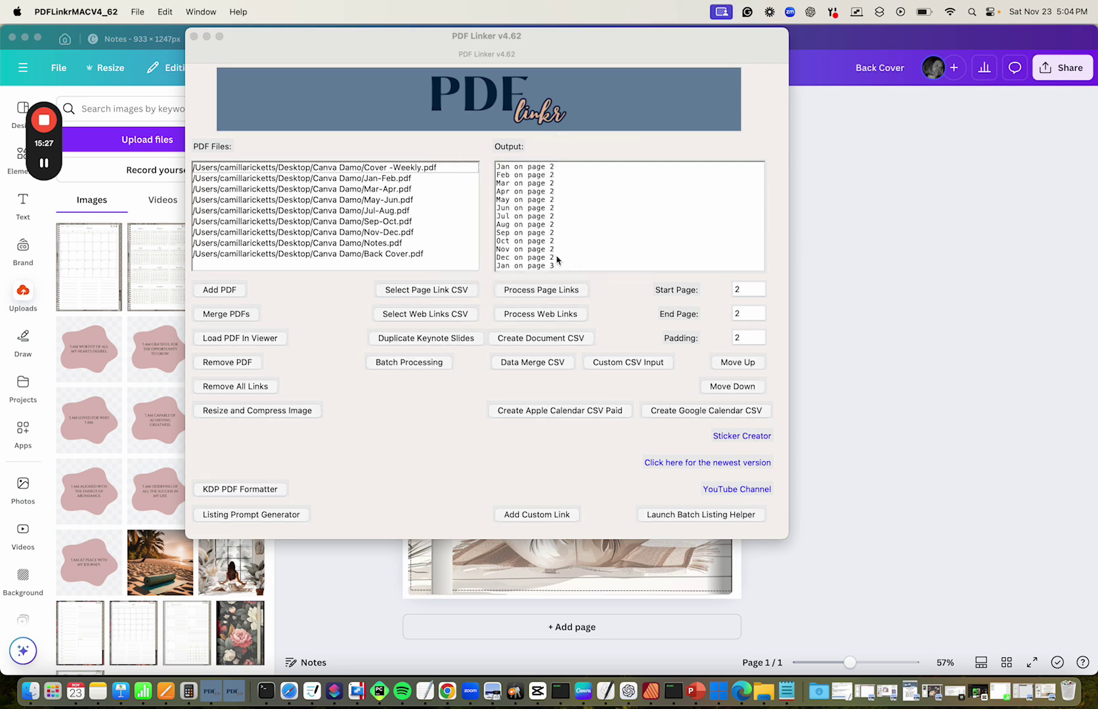
# Step: Open Merged.pdf from Desktop > Canva Damo in Finder so it displays in Preview
pyautogui.click(30, 691)
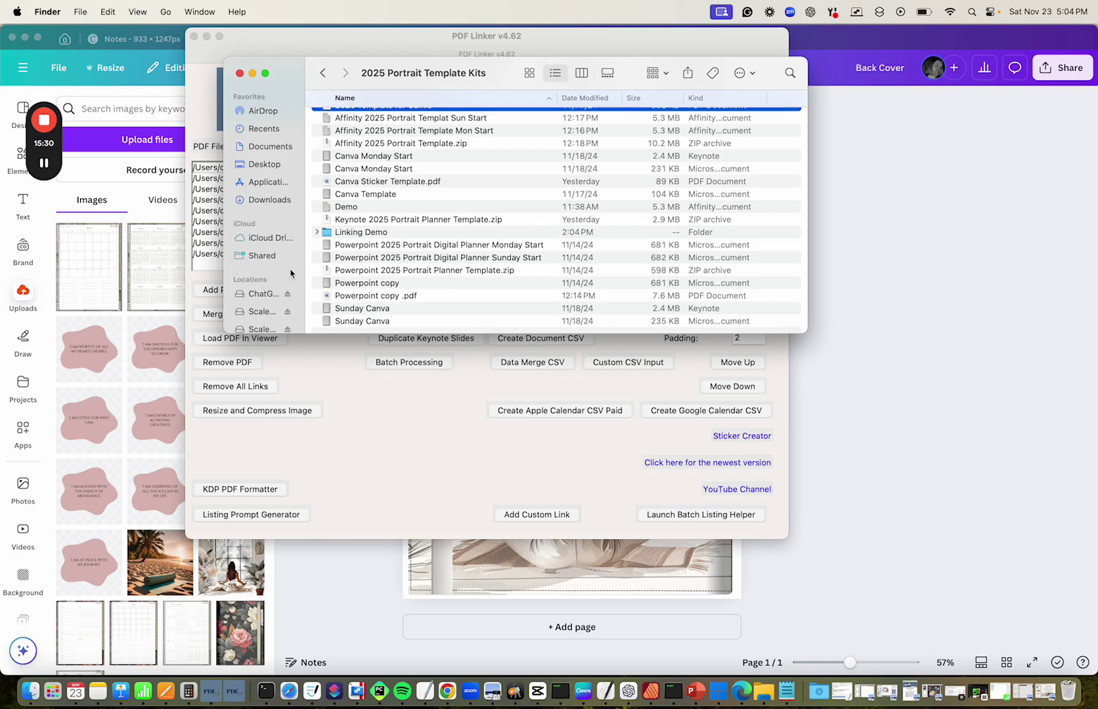
pyautogui.click(269, 164)
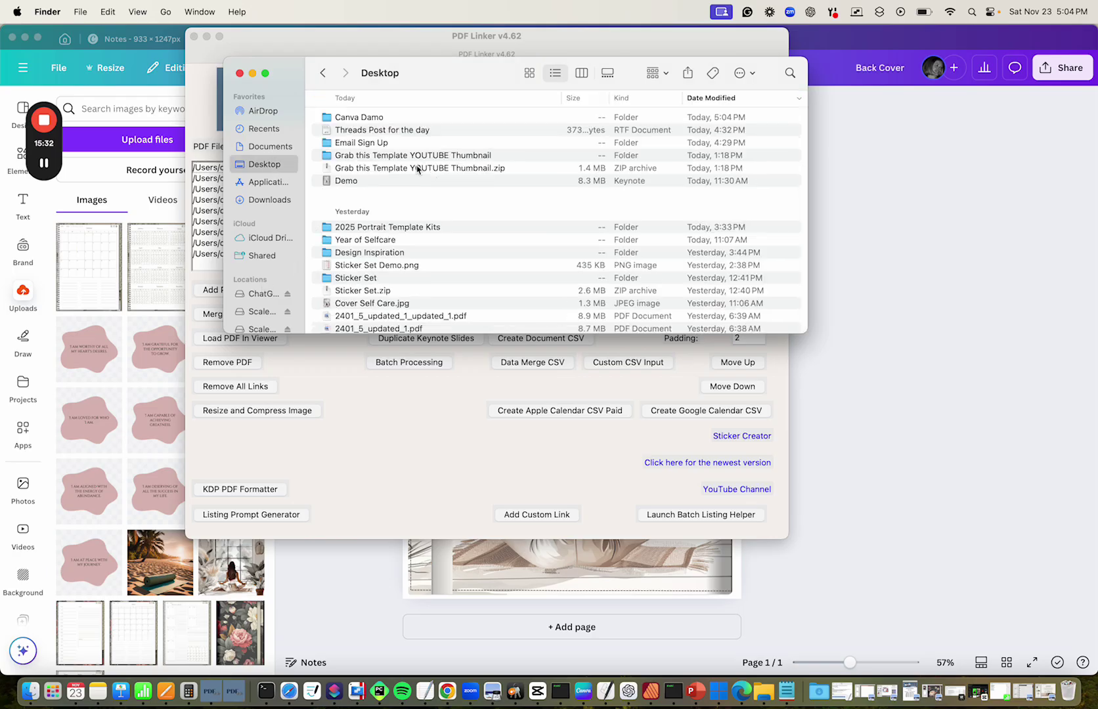
pyautogui.click(376, 118)
pyautogui.doubleClick(376, 119)
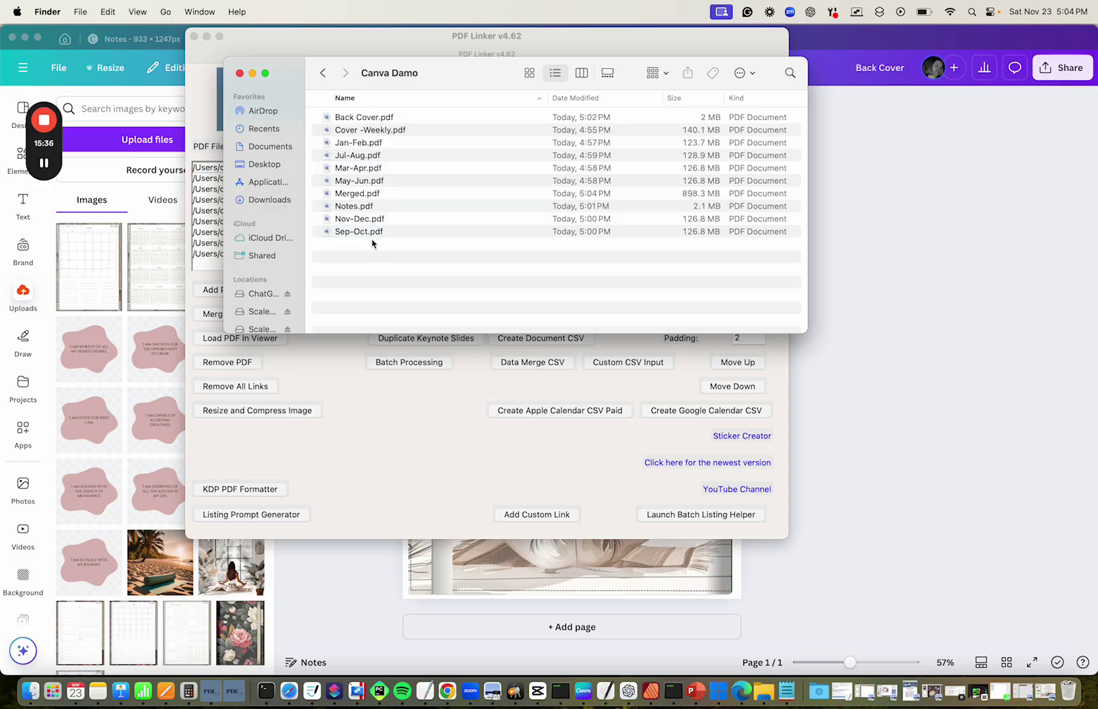
pyautogui.doubleClick(366, 195)
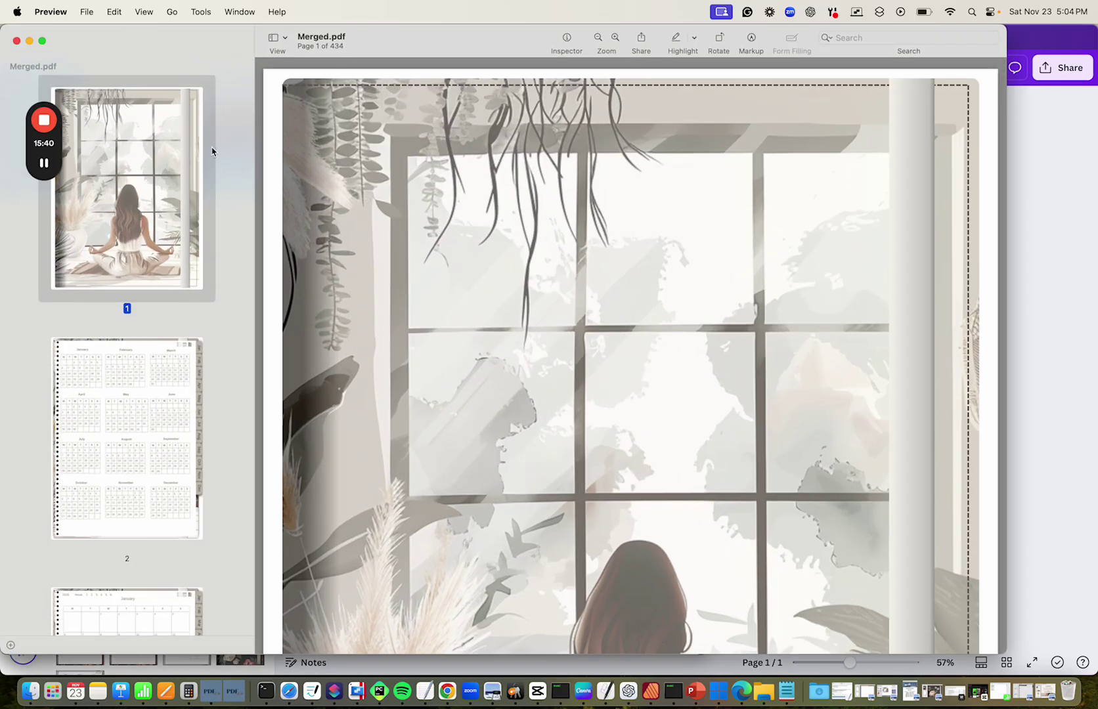
# Step: Page through thumbnails 2–6 of Merged.pdf, checking the February, March and April calendars
pyautogui.click(132, 428)
pyautogui.scroll(-5, 132, 430)
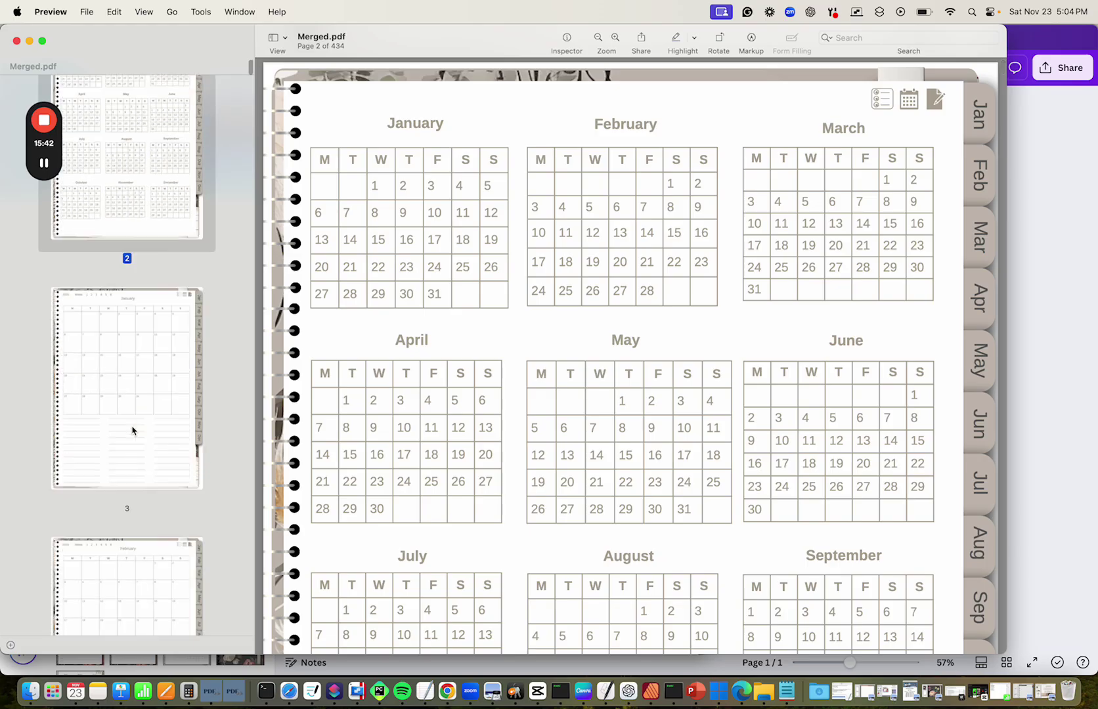
pyautogui.click(132, 430)
pyautogui.scroll(-5, 132, 430)
pyautogui.click(132, 431)
pyautogui.scroll(-3, 132, 431)
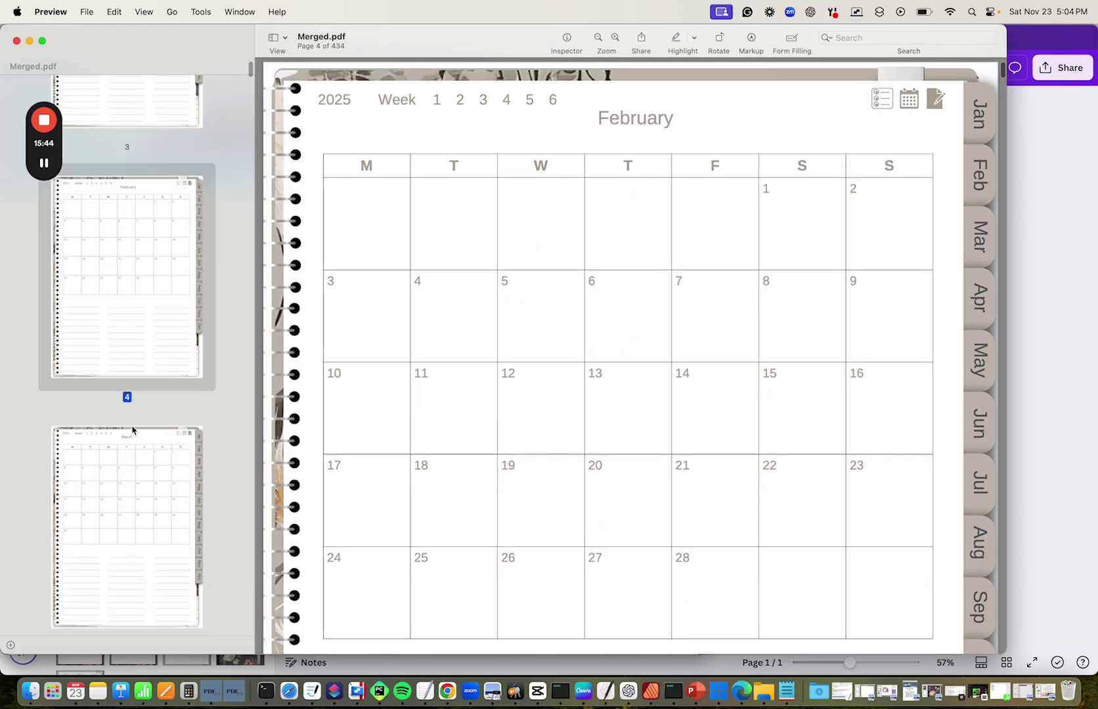
pyautogui.scroll(-3, 132, 428)
pyautogui.click(132, 427)
pyautogui.scroll(-5, 132, 428)
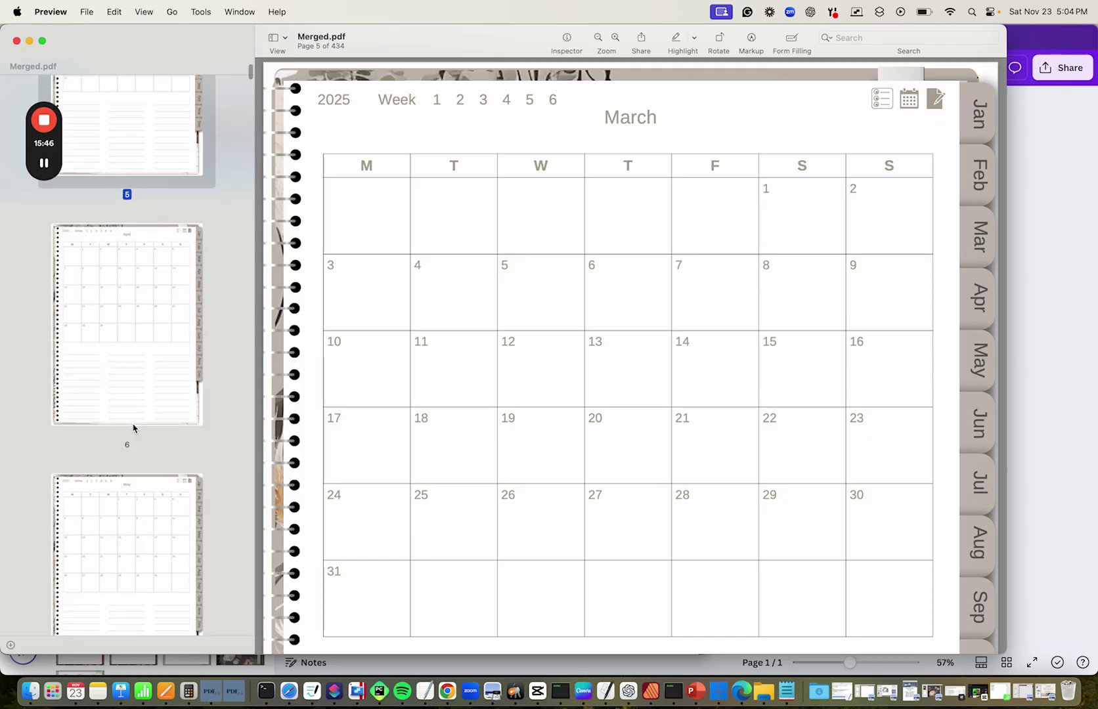
pyautogui.click(134, 427)
# Step: Return to the cover page, then finish on page 2's 2025 yearly calendar
pyautogui.scroll(10, 135, 429)
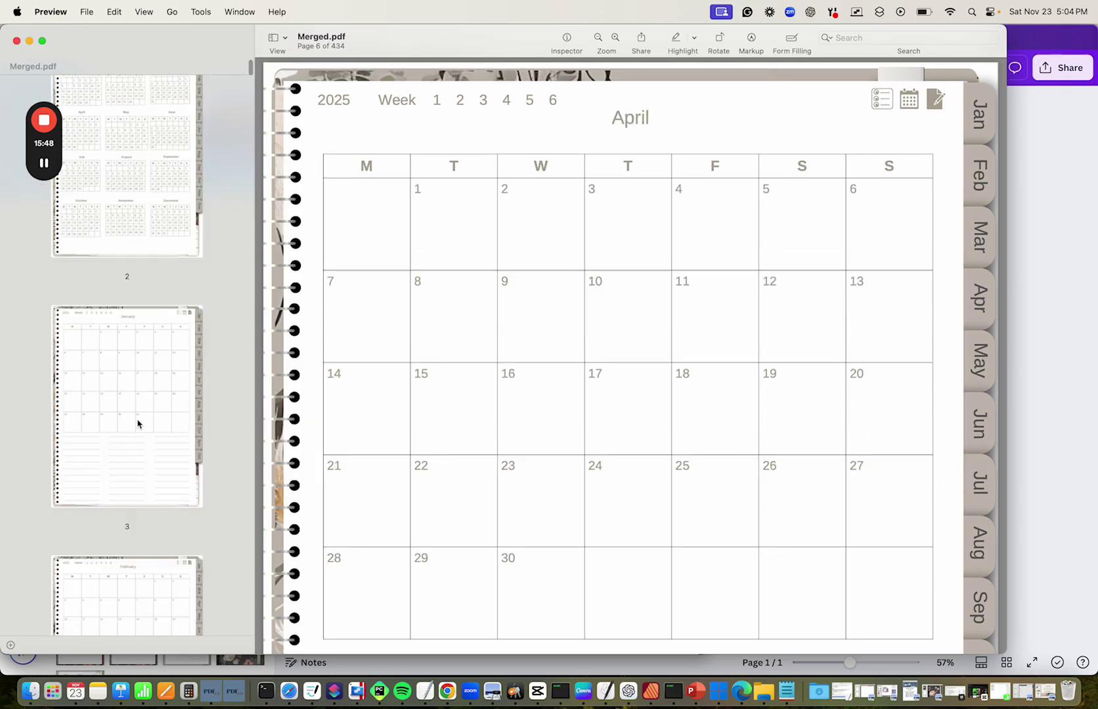
pyautogui.scroll(5, 138, 424)
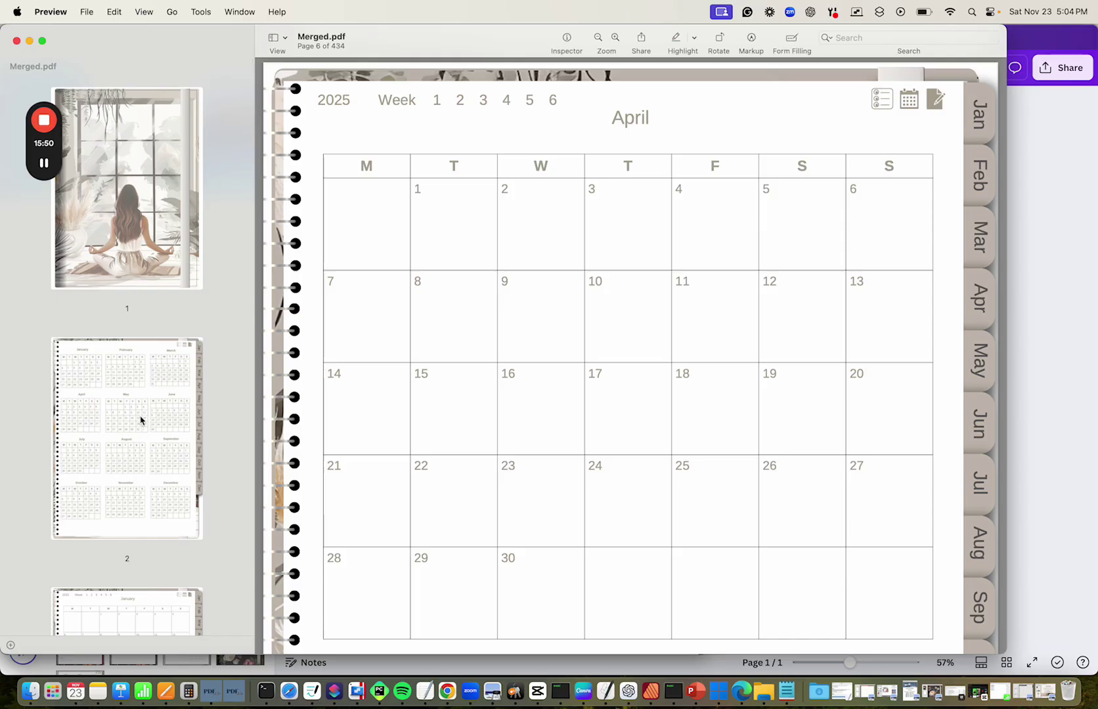
pyautogui.click(134, 247)
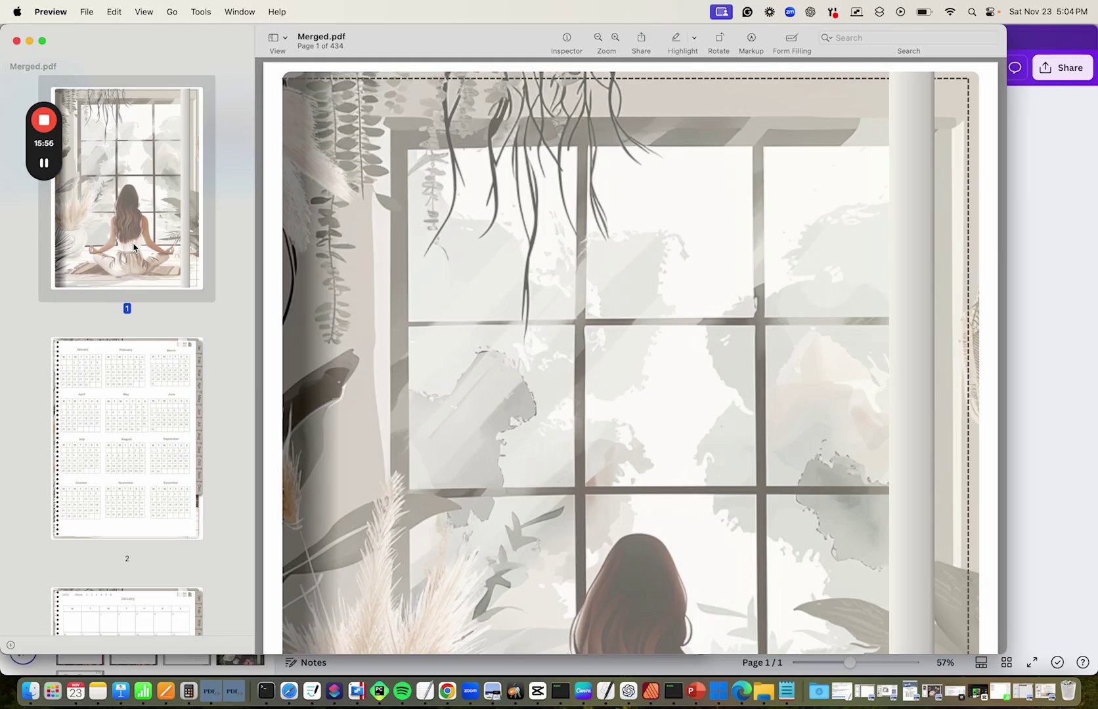
pyautogui.click(131, 435)
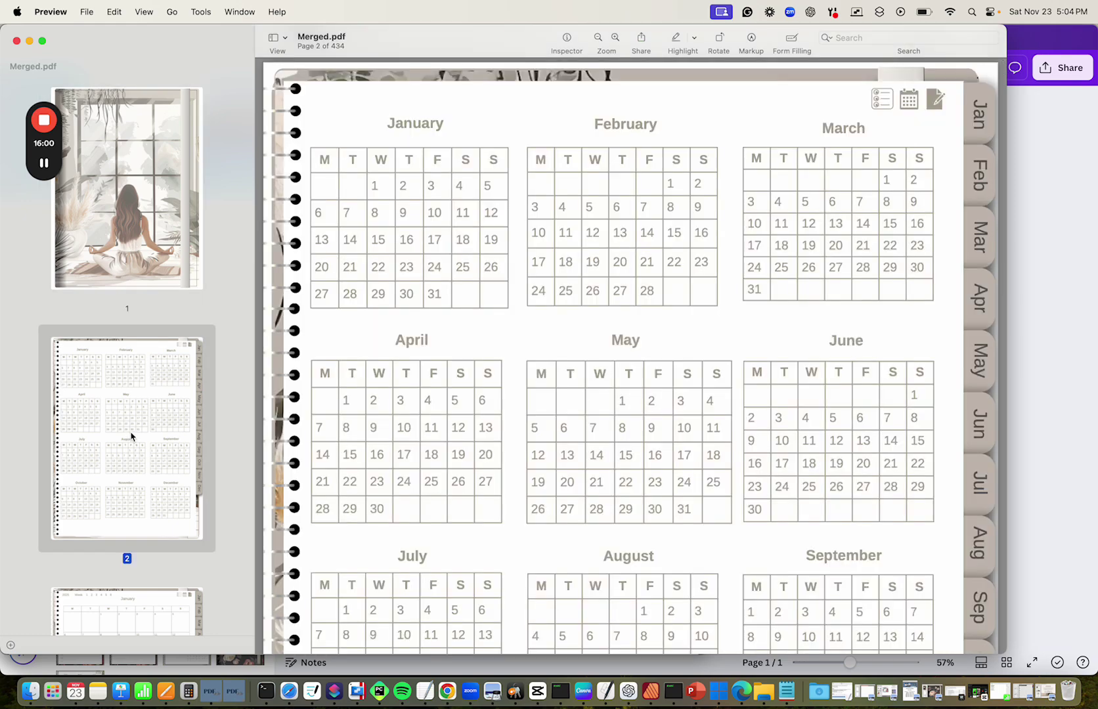